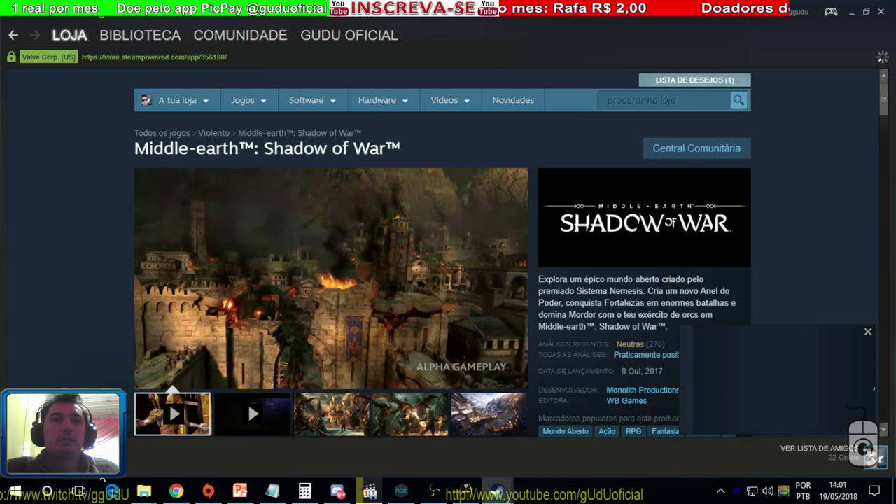
# Step: Switch to File Explorer and open the steam folder on the Backup (D:) drive
pyautogui.moveTo(154, 496)
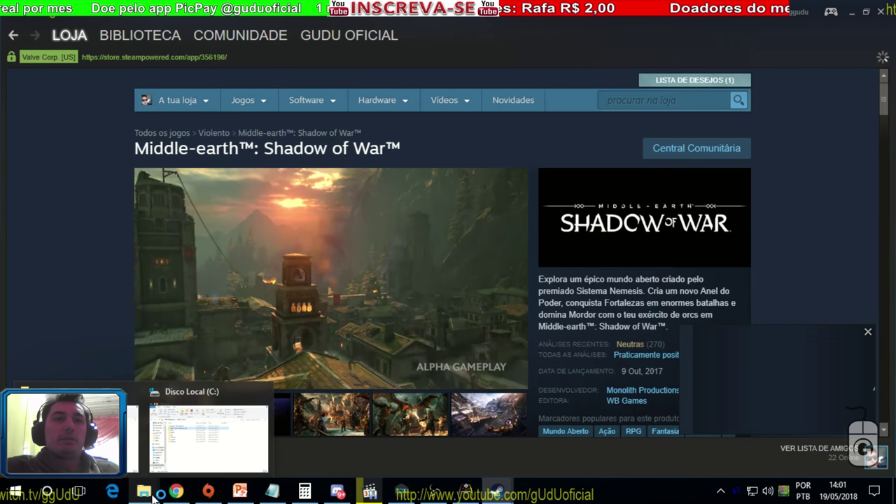
pyautogui.click(203, 440)
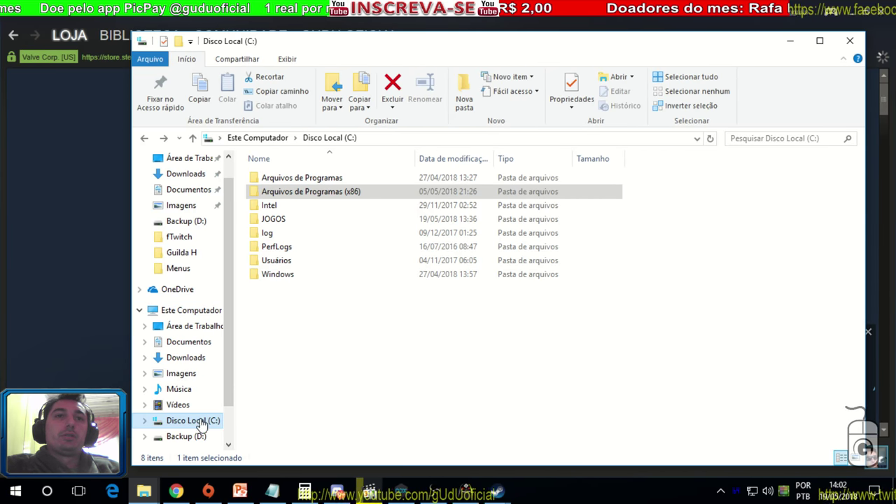
pyautogui.click(187, 436)
pyautogui.scroll(-3, 310, 261)
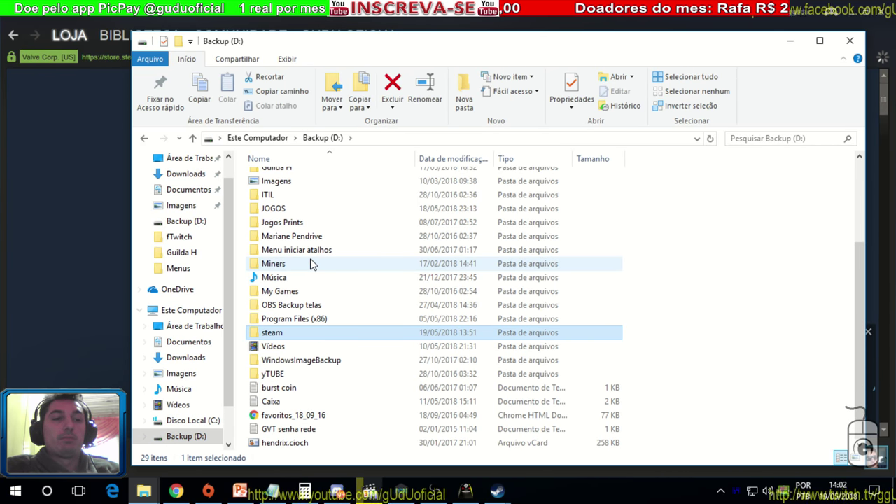
pyautogui.doubleClick(272, 332)
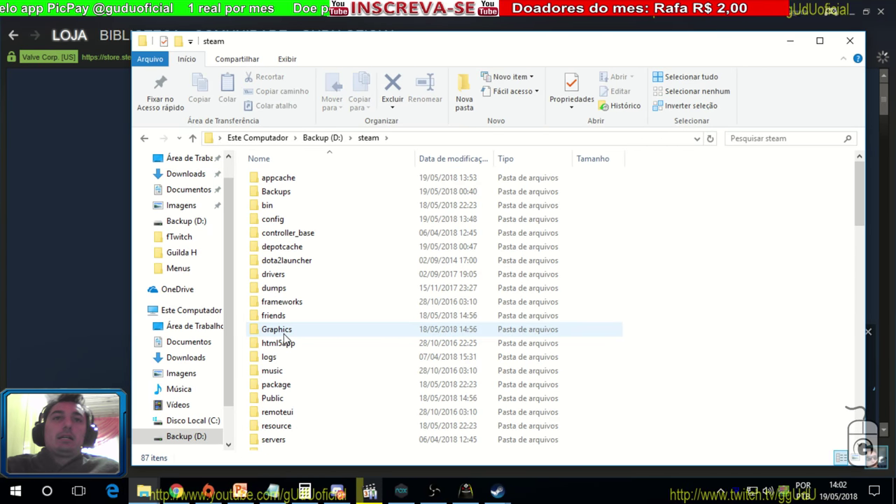
# Step: Open the common folder inside steamapps and select all the game folders in it
pyautogui.scroll(-9, 340, 205)
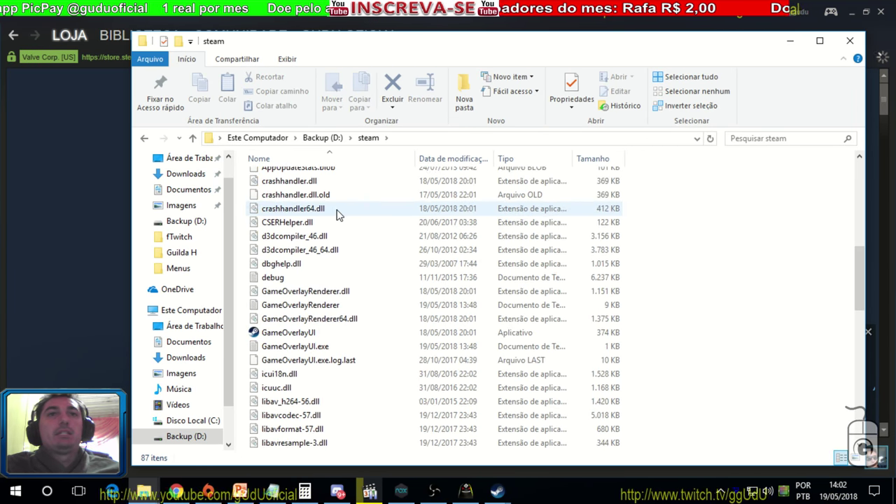
pyautogui.scroll(9, 338, 210)
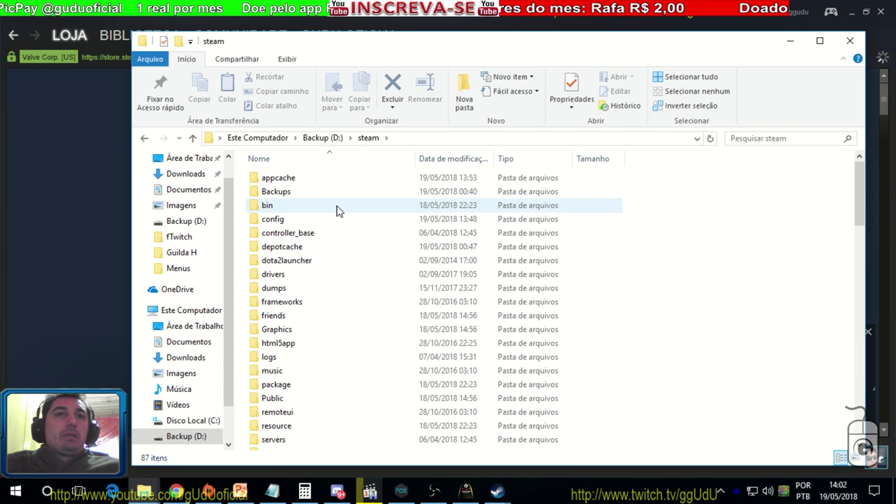
pyautogui.scroll(-3, 340, 209)
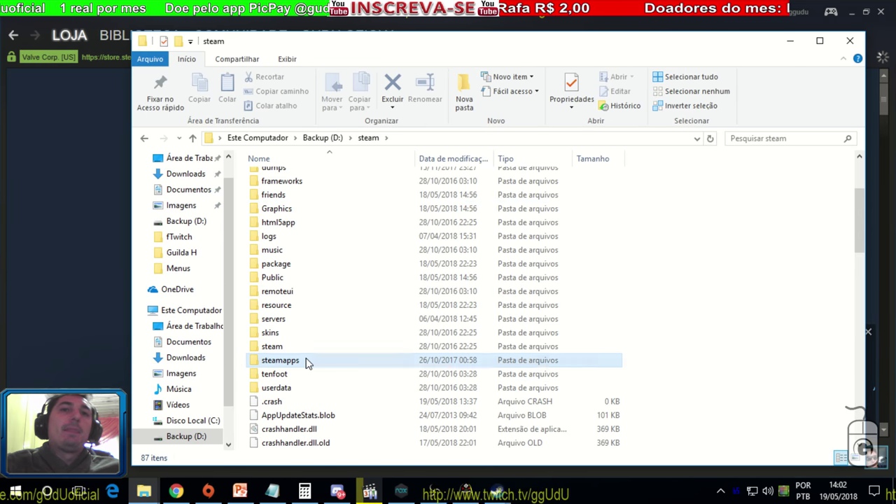
pyautogui.doubleClick(317, 361)
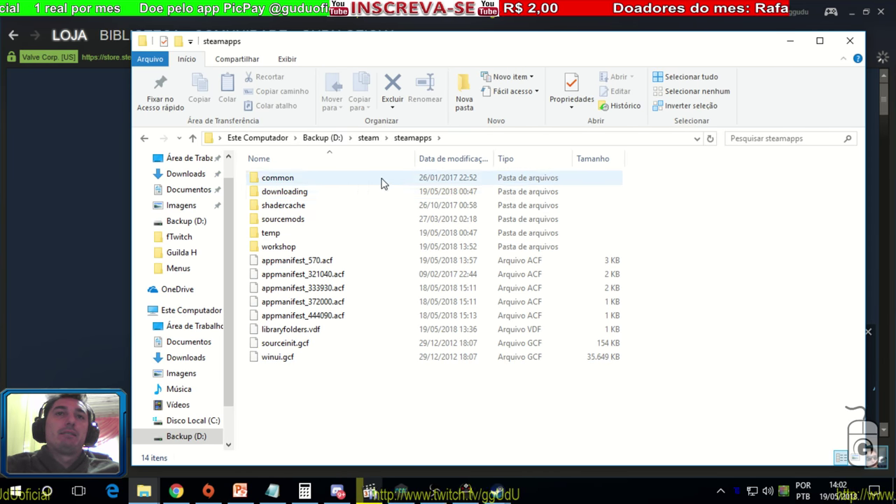
pyautogui.doubleClick(291, 181)
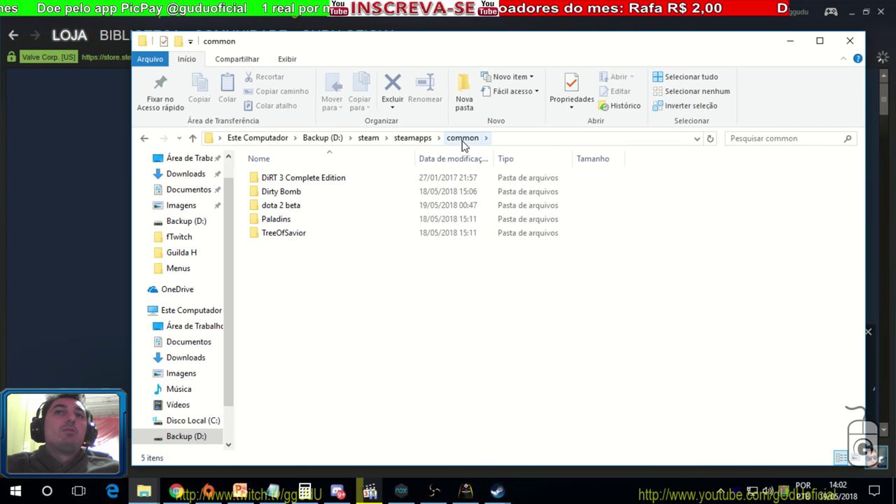
pyautogui.moveTo(343, 294); pyautogui.dragTo(287, 174)
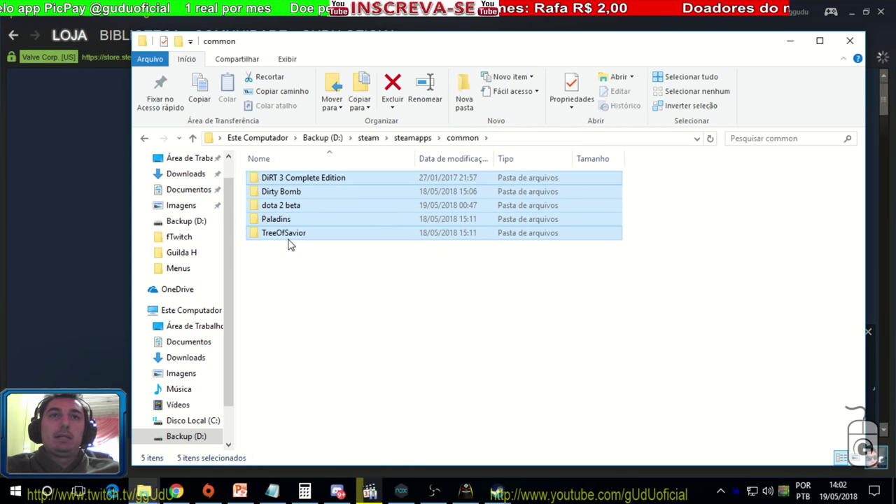
# Step: Switch to Steam and check the game entries in the library, from Battlefield 4 down to Tree of Savior
pyautogui.hotkey('alt', 'F4')
pyautogui.click(131, 36)
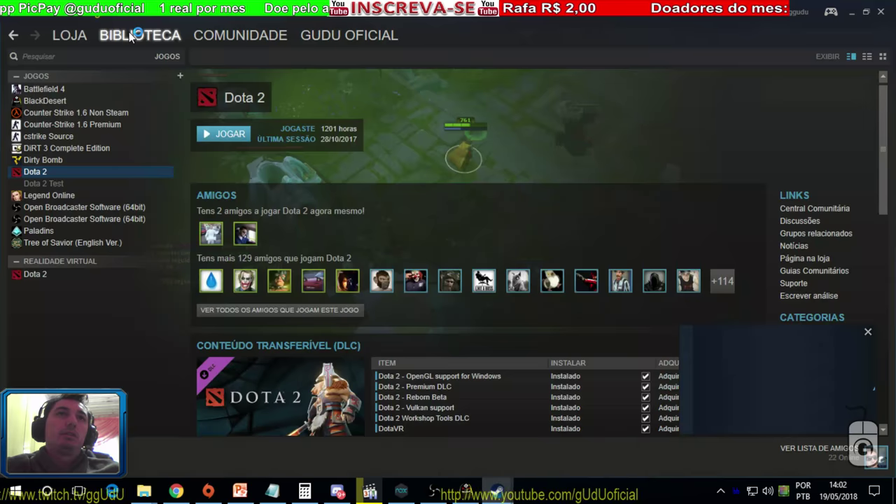
pyautogui.click(51, 104)
pyautogui.click(47, 160)
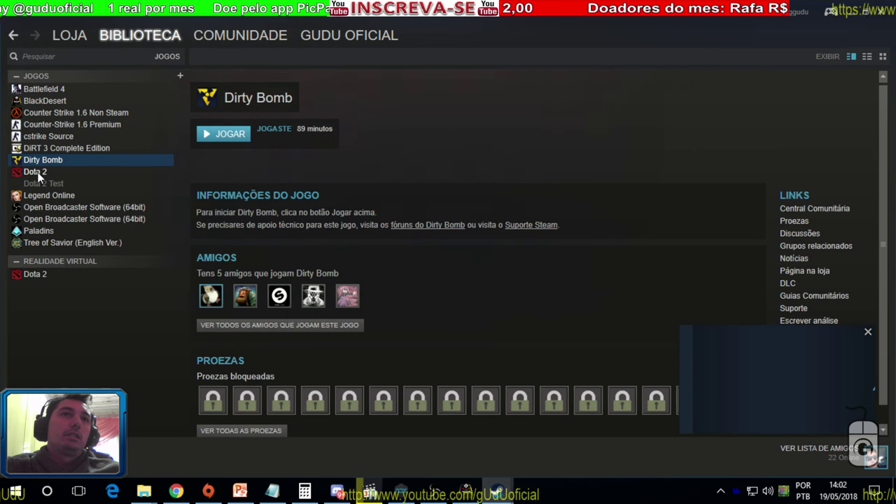
pyautogui.click(39, 172)
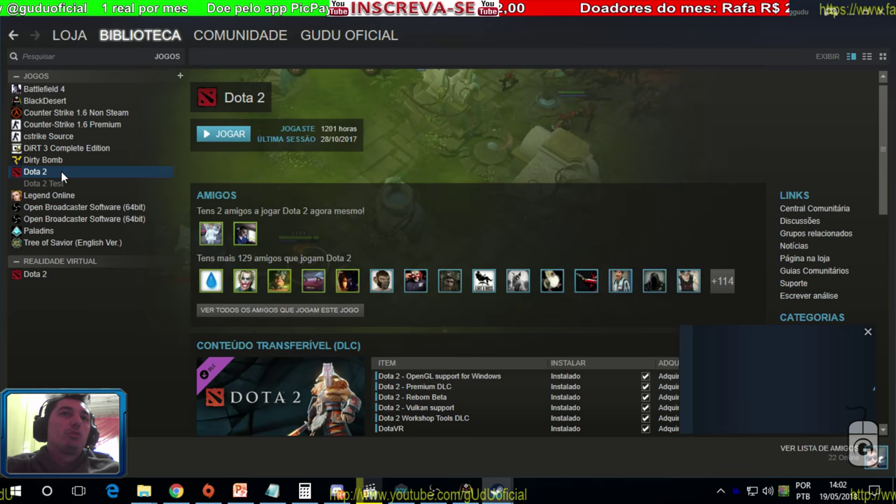
pyautogui.click(46, 91)
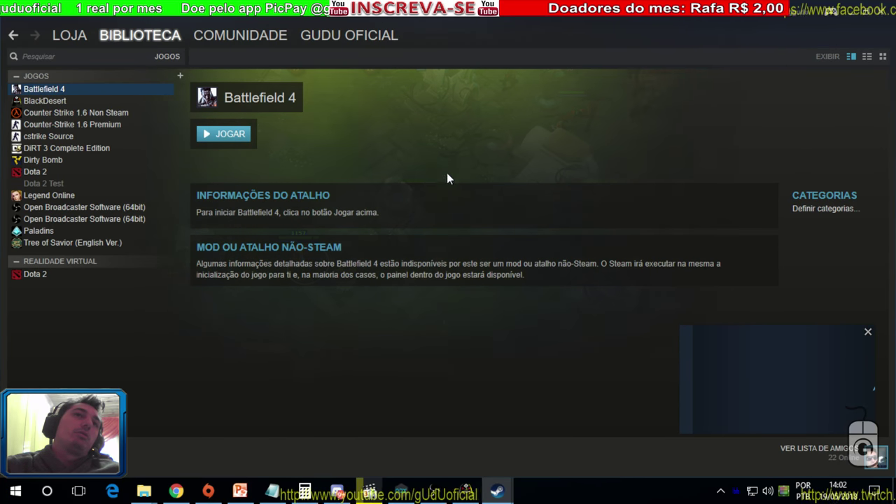
pyautogui.click(54, 112)
pyautogui.click(53, 124)
pyautogui.click(52, 136)
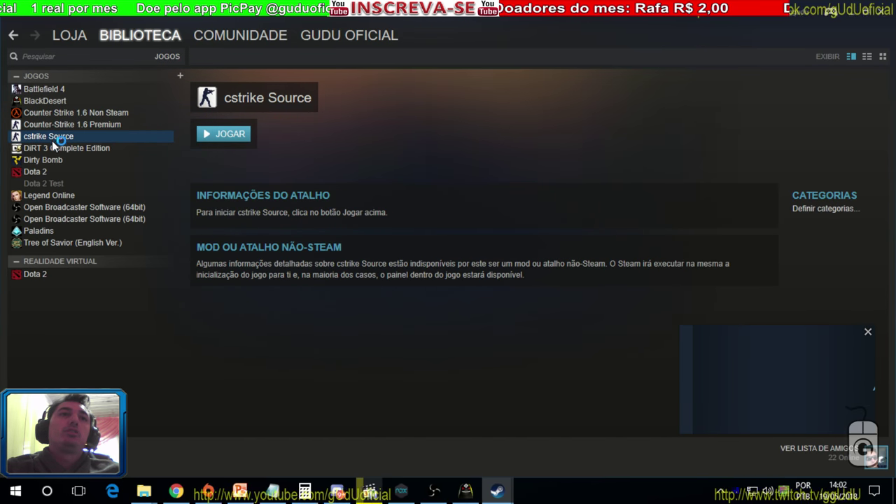
pyautogui.click(56, 147)
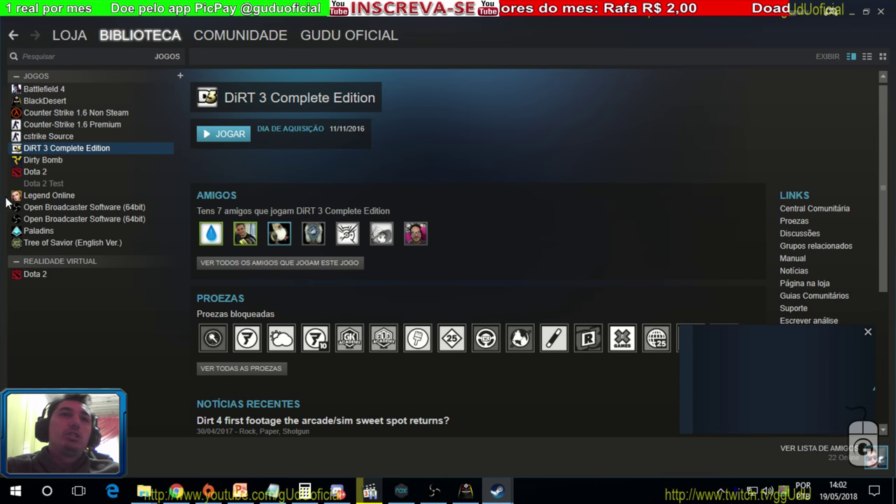
pyautogui.click(55, 206)
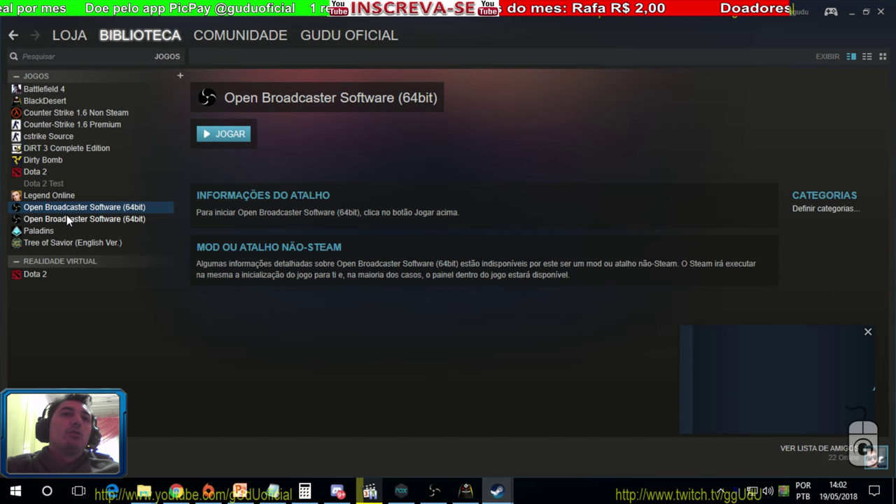
pyautogui.click(66, 216)
pyautogui.click(51, 230)
pyautogui.click(75, 241)
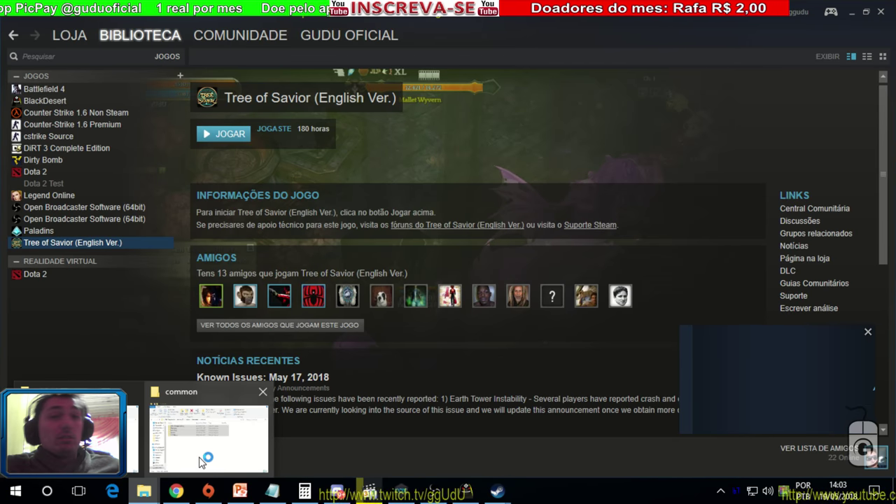
# Step: Switch back to File Explorer and open the JOGOS\Steam folder on Disco Local (C:) in the second window
pyautogui.click(203, 442)
pyautogui.click(253, 297)
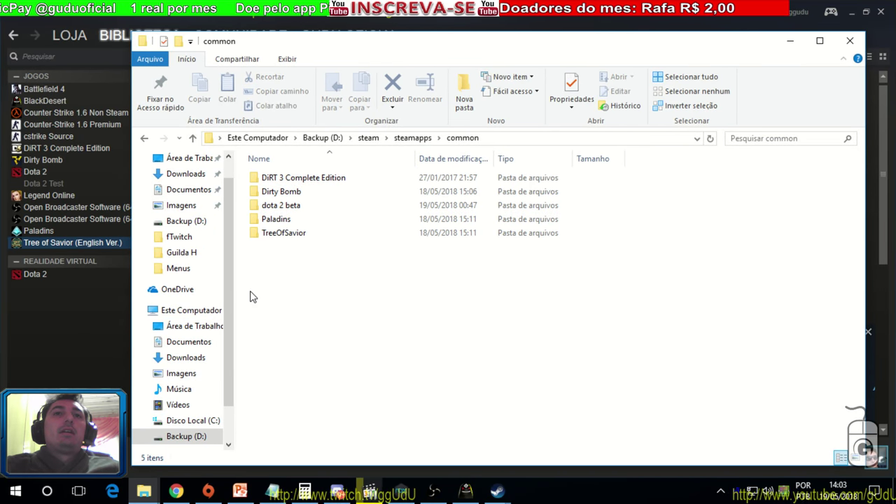
pyautogui.click(146, 492)
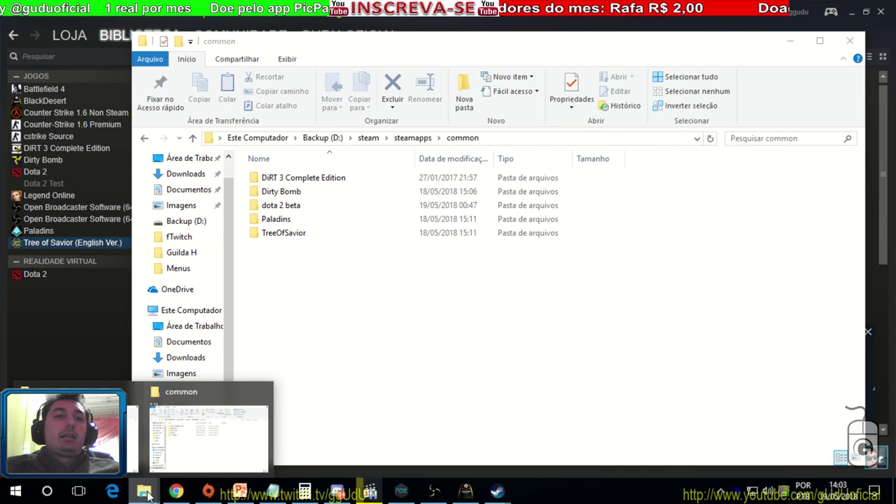
pyautogui.click(77, 434)
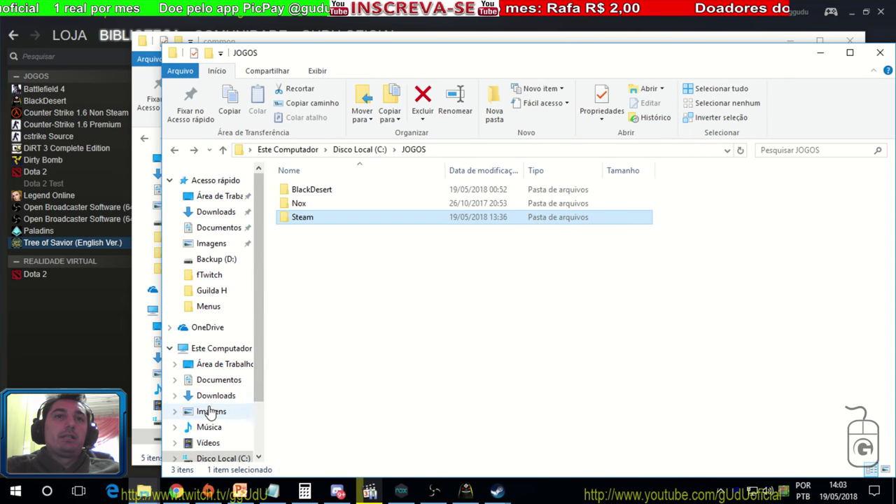
pyautogui.click(360, 150)
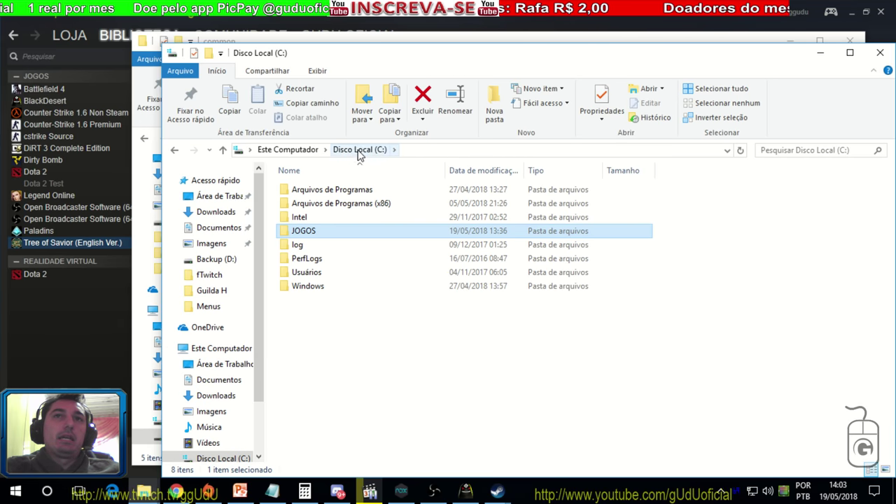
pyautogui.click(352, 371)
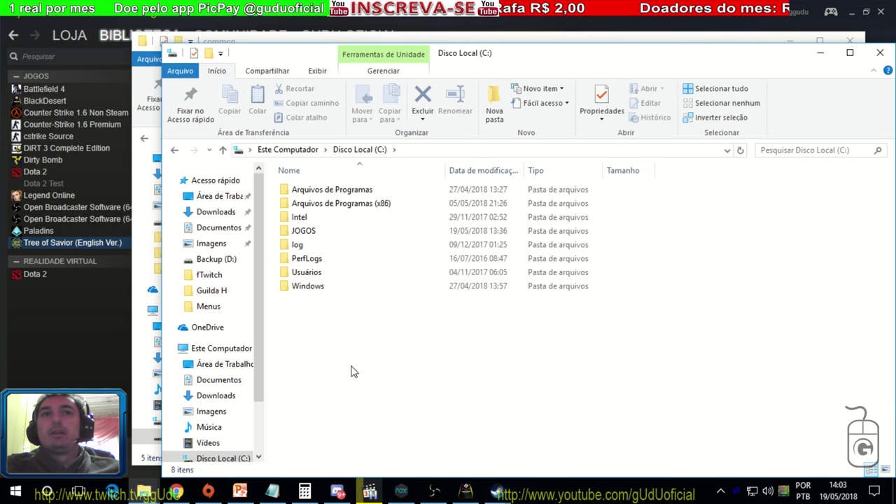
pyautogui.doubleClick(325, 231)
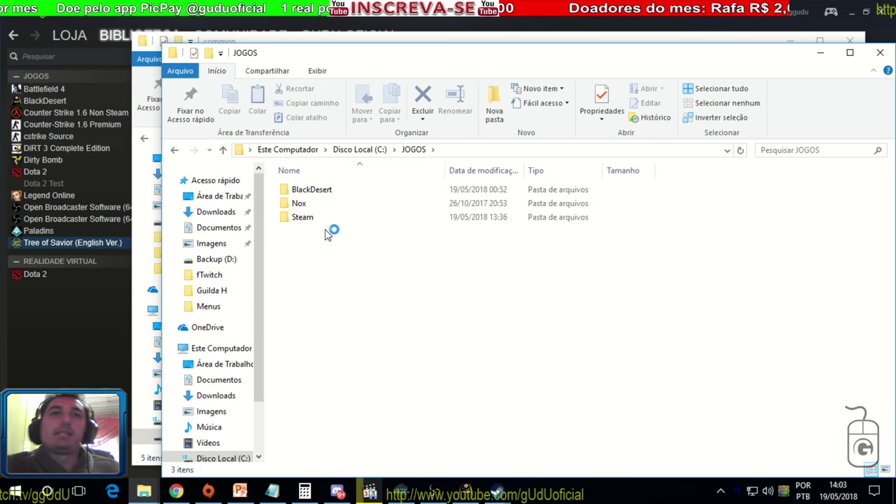
pyautogui.doubleClick(306, 218)
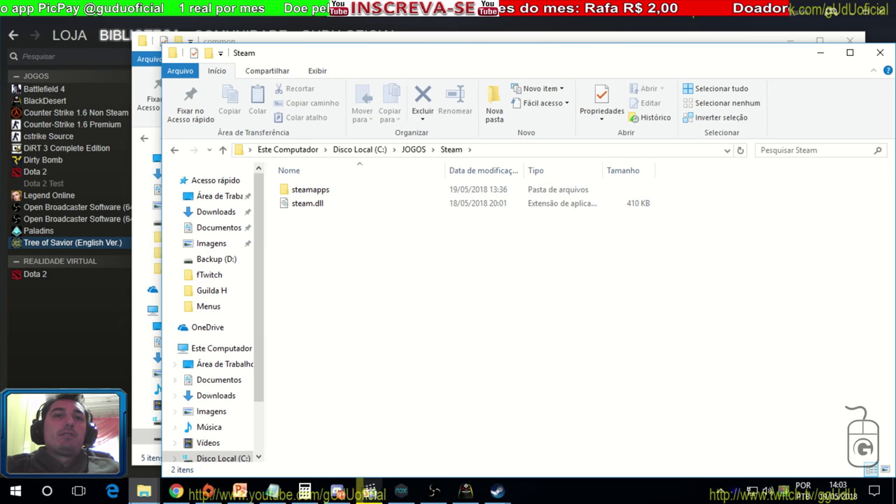
# Step: Check the contents of the steamapps folder in C:\JOGOS\Steam and return to the Steam folder
pyautogui.click(154, 494)
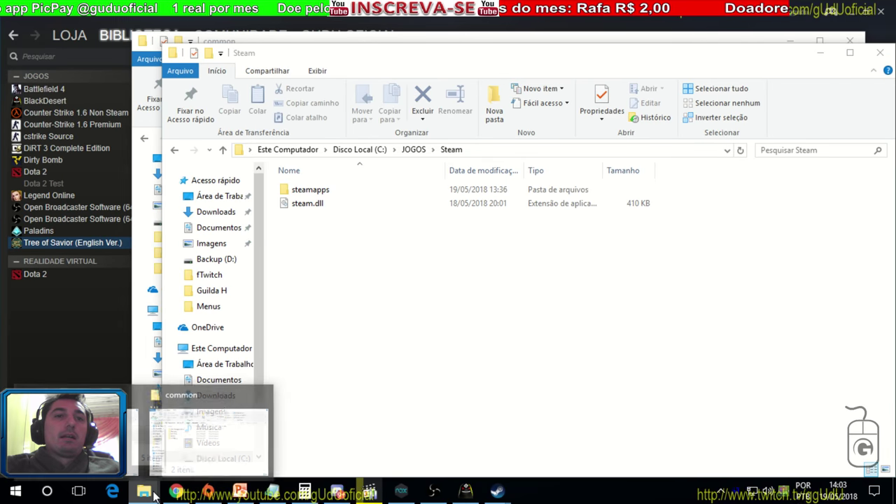
pyautogui.doubleClick(308, 191)
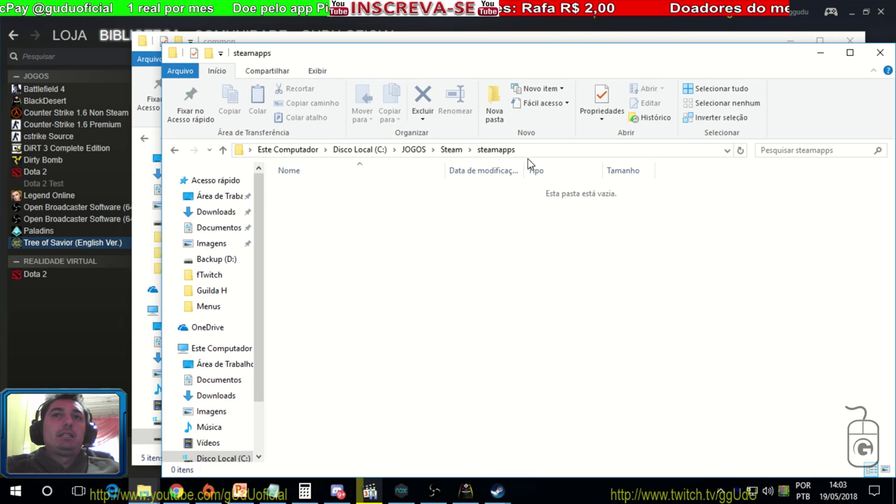
pyautogui.press('BackSpace')
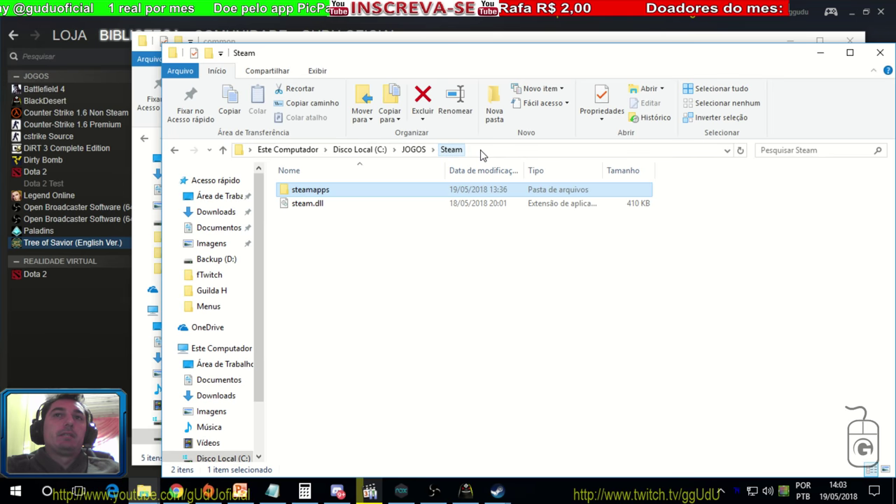
pyautogui.doubleClick(329, 190)
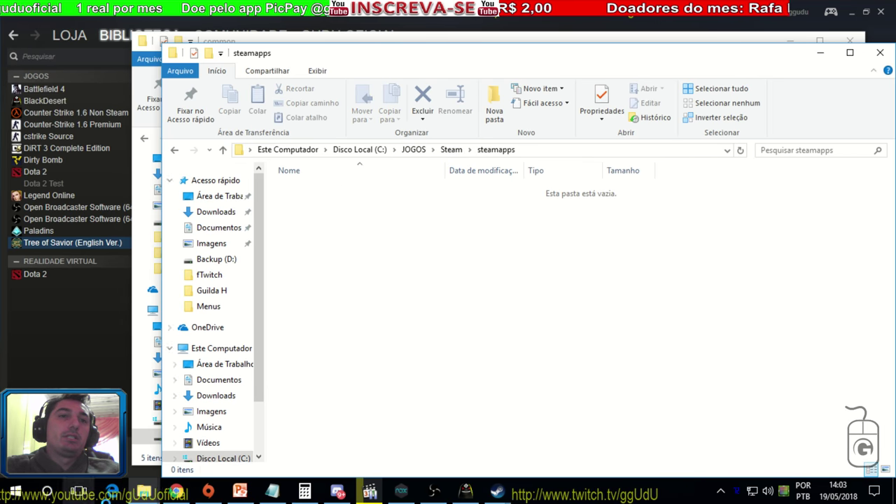
pyautogui.click(451, 149)
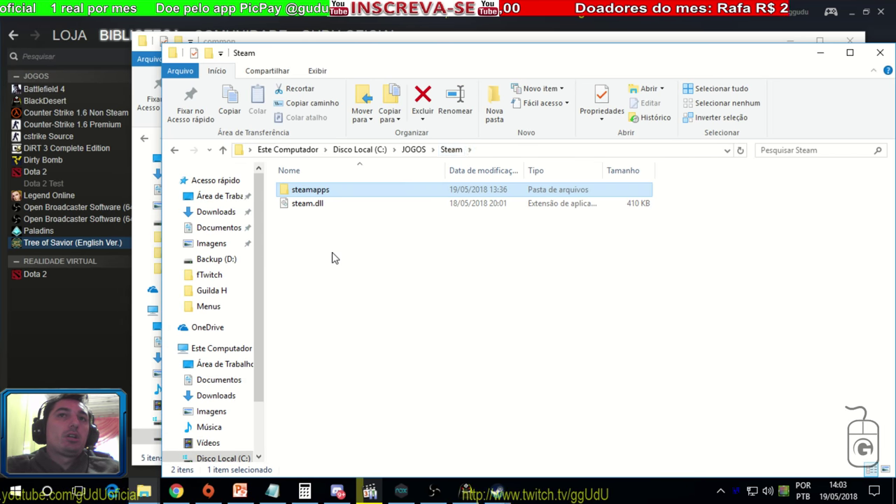
# Step: Close the Steam window and exit the Steam client completely so it stops running in the background
pyautogui.click(68, 375)
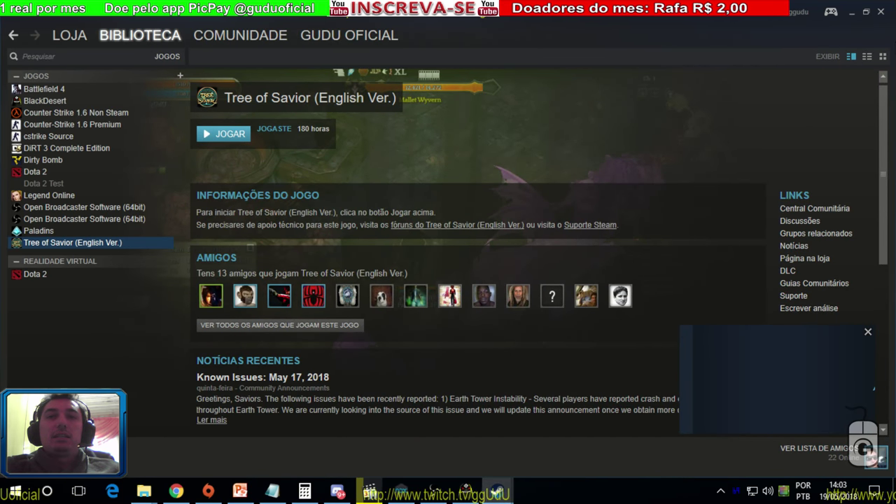
pyautogui.click(882, 12)
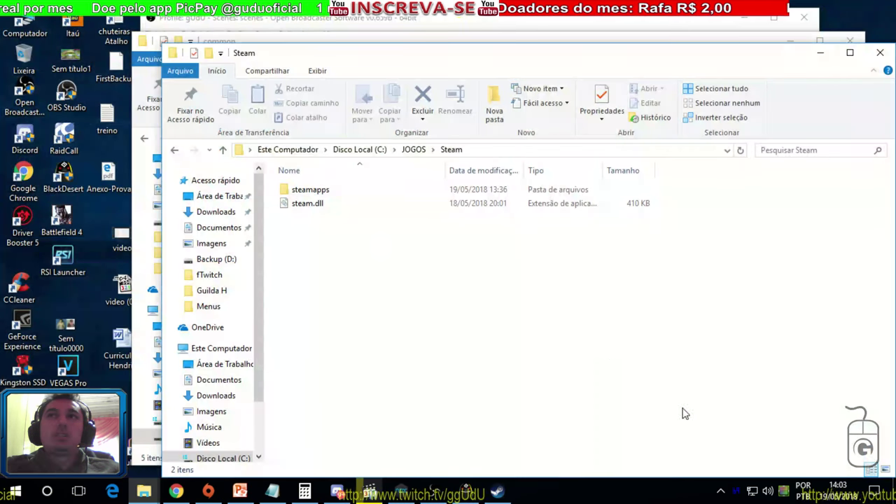
pyautogui.click(720, 491)
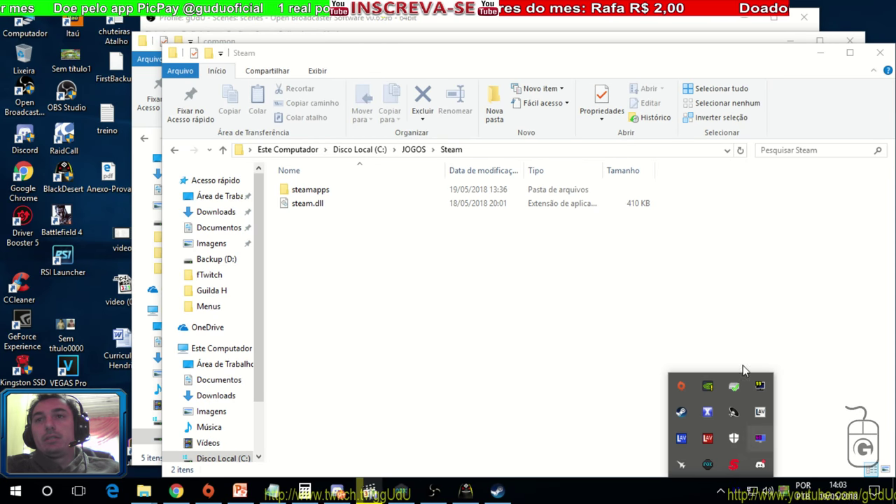
pyautogui.rightClick(682, 413)
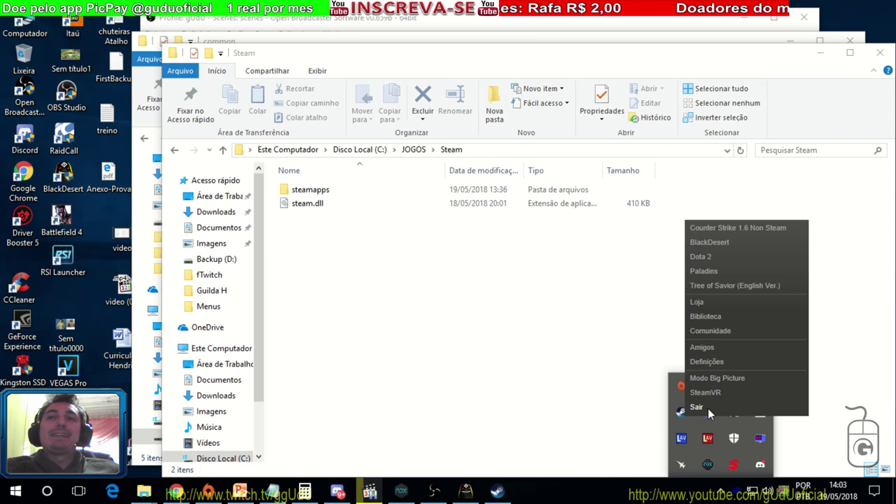
pyautogui.click(708, 408)
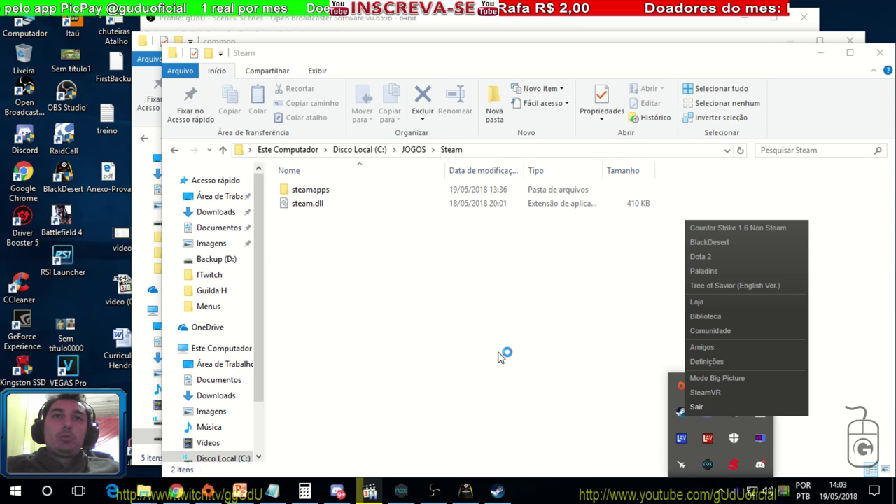
# Step: Bring the D: drive's common folder window to the front and reopen the Steam client's library
pyautogui.click(479, 35)
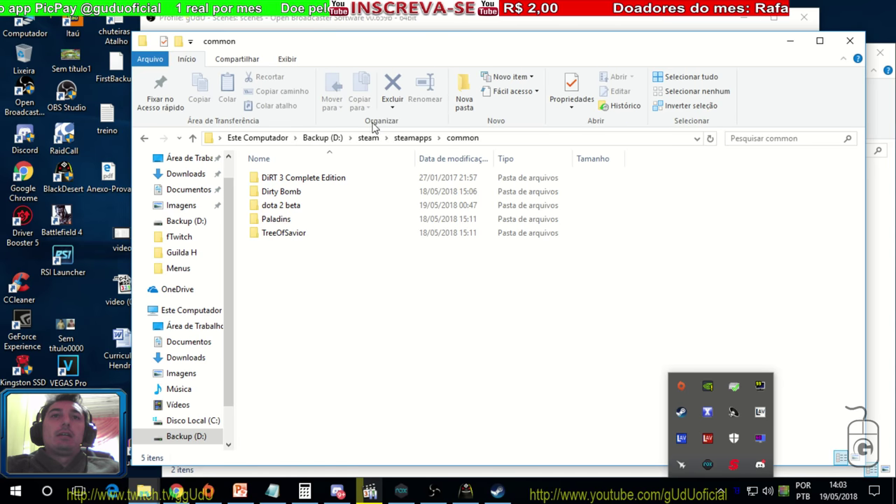
pyautogui.click(471, 138)
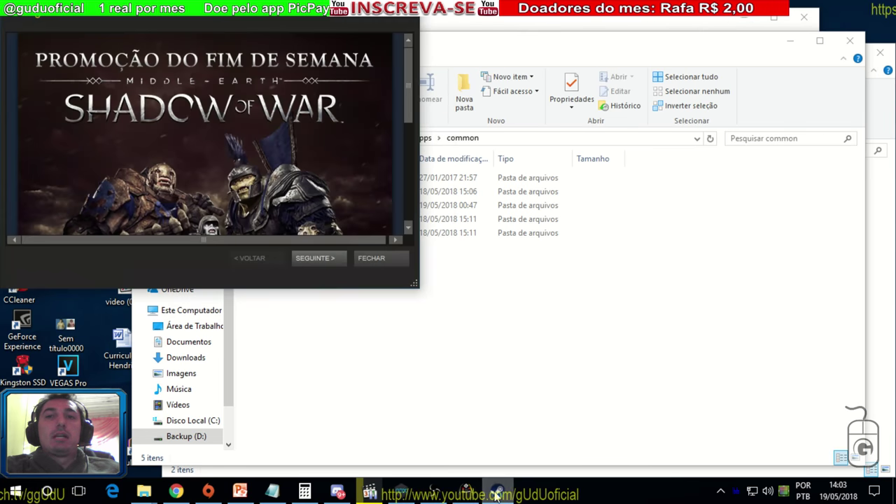
pyautogui.click(721, 490)
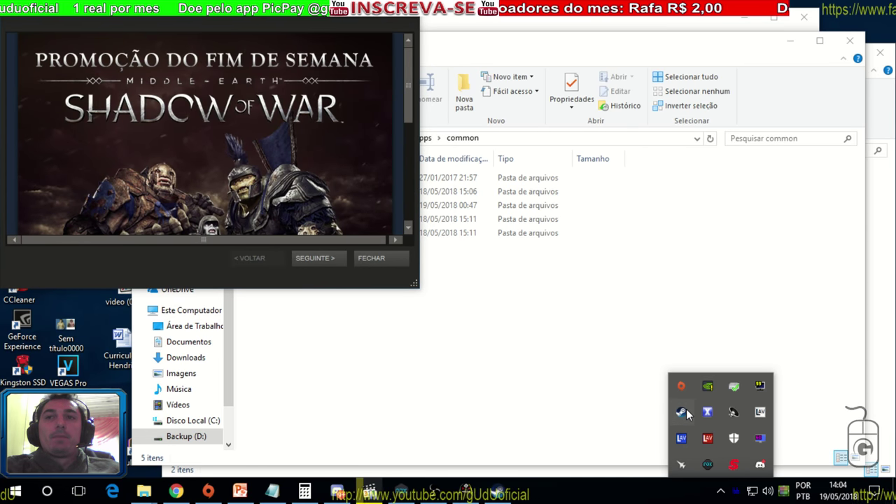
pyautogui.click(687, 410)
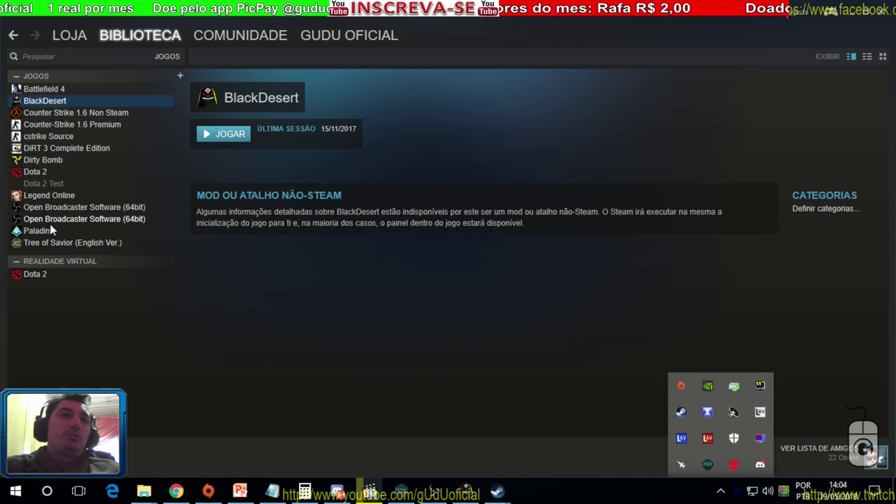
# Step: Open the properties of Dota 2 from the Steam library
pyautogui.click(41, 173)
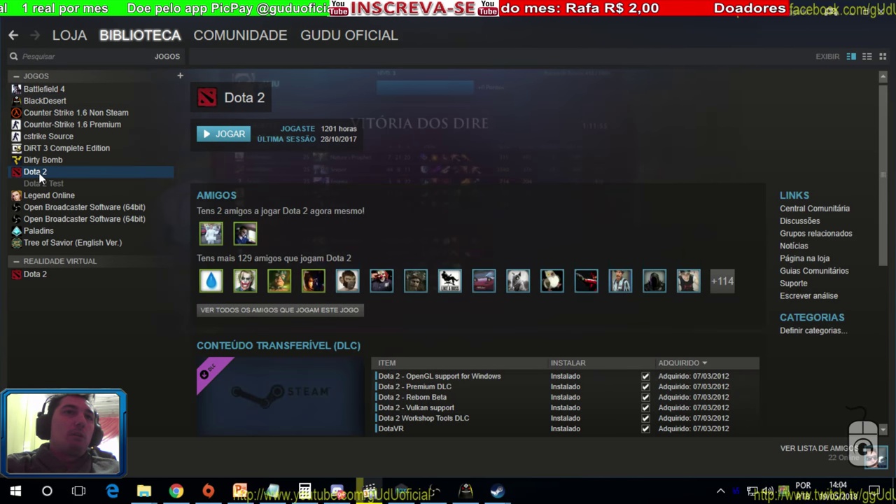
pyautogui.rightClick(79, 172)
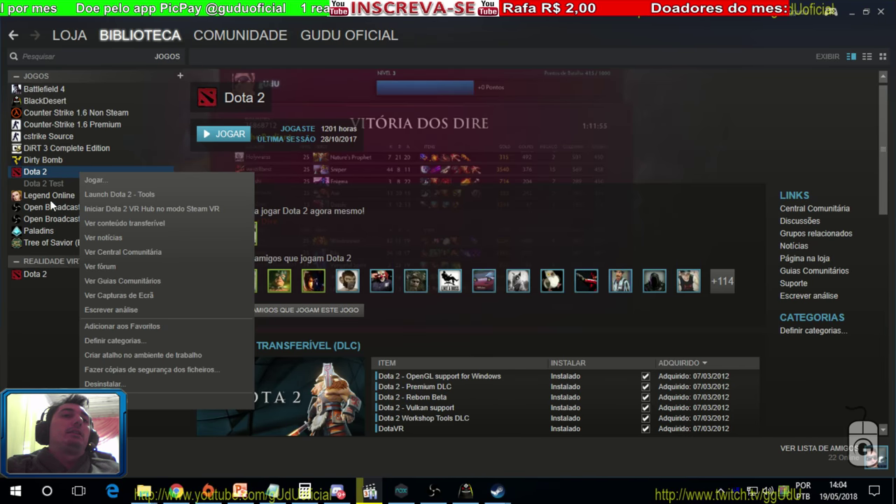
pyautogui.click(50, 258)
pyautogui.rightClick(63, 170)
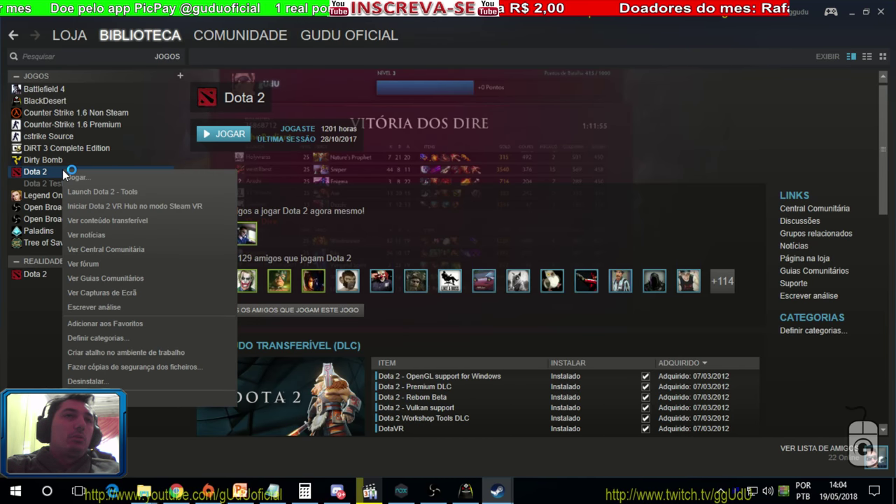
pyautogui.rightClick(49, 172)
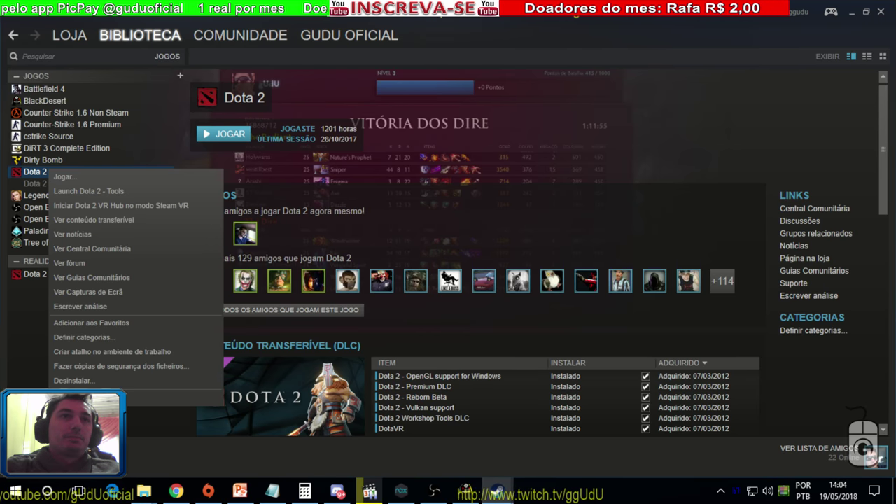
pyautogui.click(84, 394)
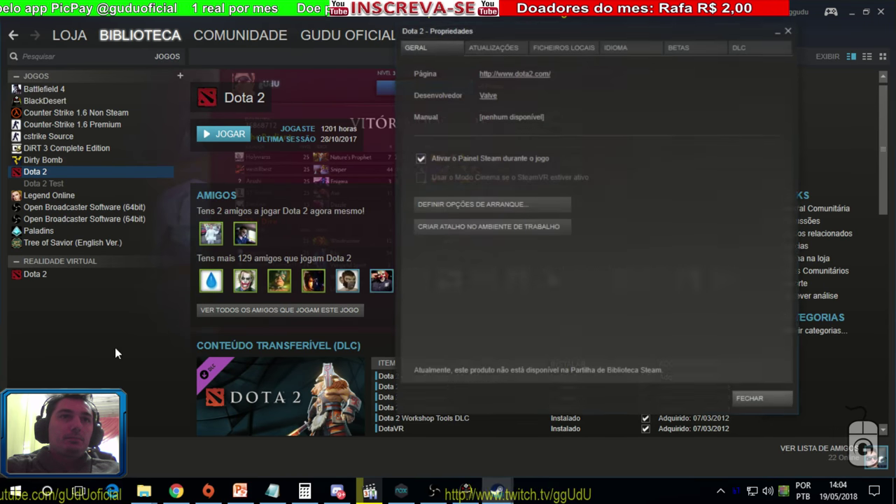
# Step: View Dota 2's installation folder from the local files section of its properties
pyautogui.click(560, 48)
pyautogui.moveTo(560, 48); pyautogui.dragTo(434, 91)
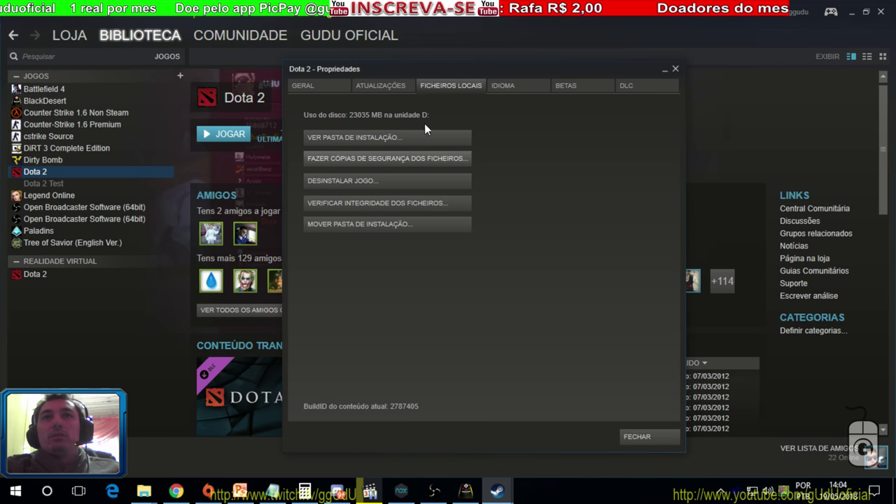
pyautogui.click(383, 136)
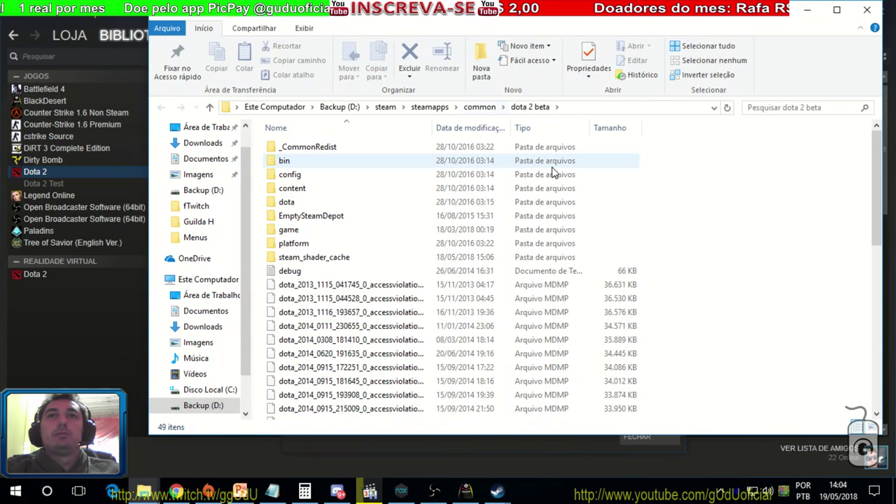
# Step: Go up to D:\steam\steamapps\common and cut the dota 2 beta folder
pyautogui.click(624, 112)
pyautogui.moveTo(386, 108); pyautogui.dragTo(346, 108)
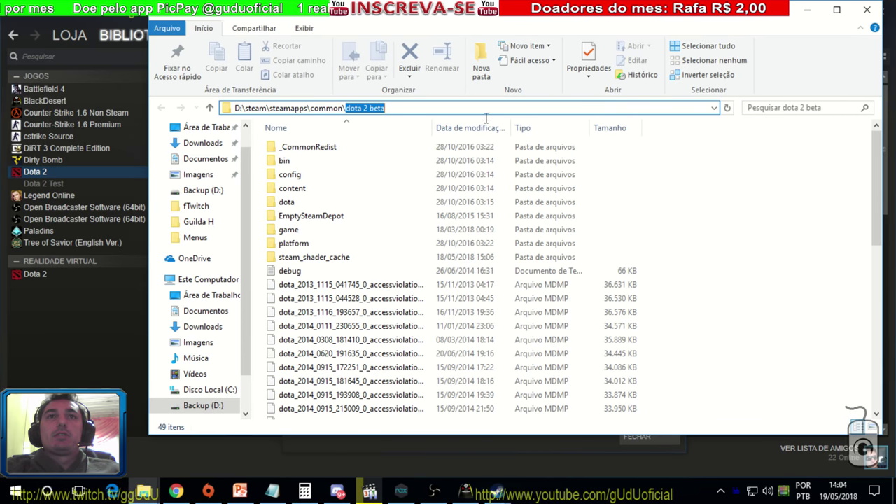
pyautogui.press('BackSpace')
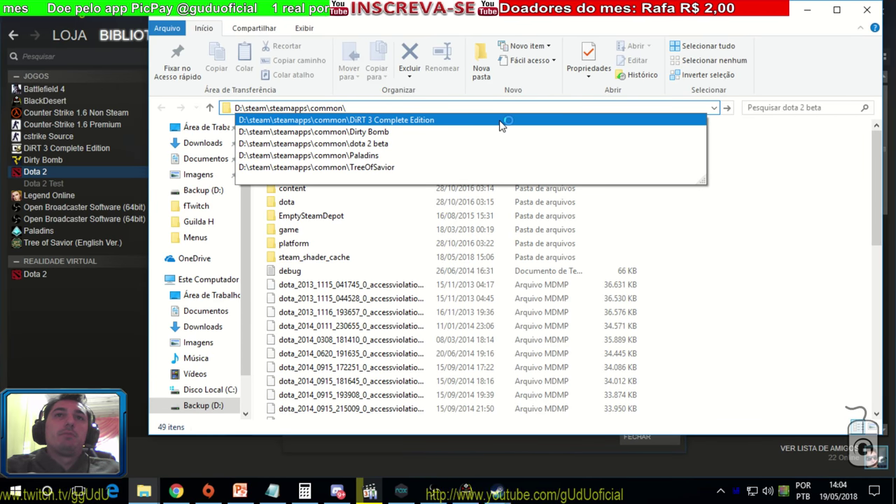
pyautogui.press('Return')
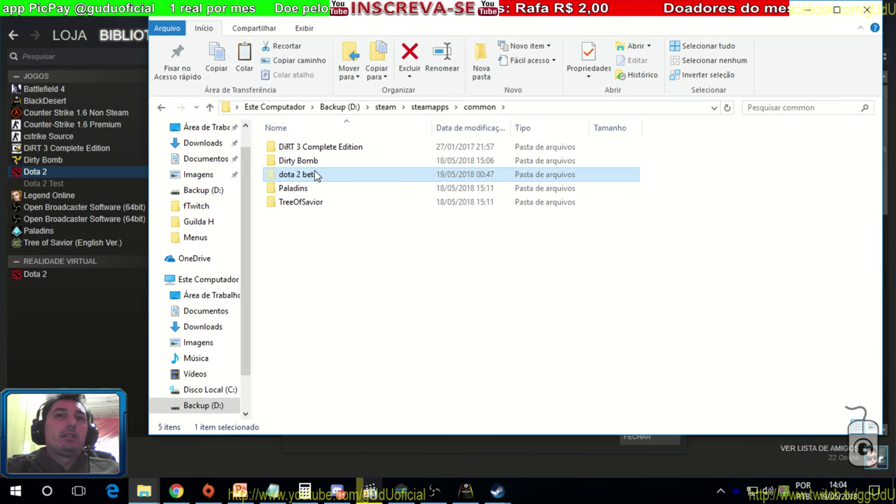
pyautogui.rightClick(314, 175)
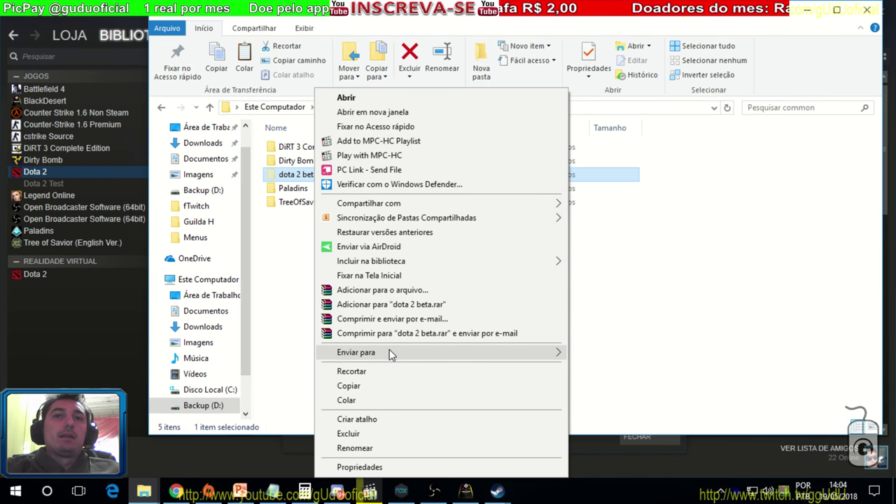
pyautogui.click(293, 213)
pyautogui.click(300, 280)
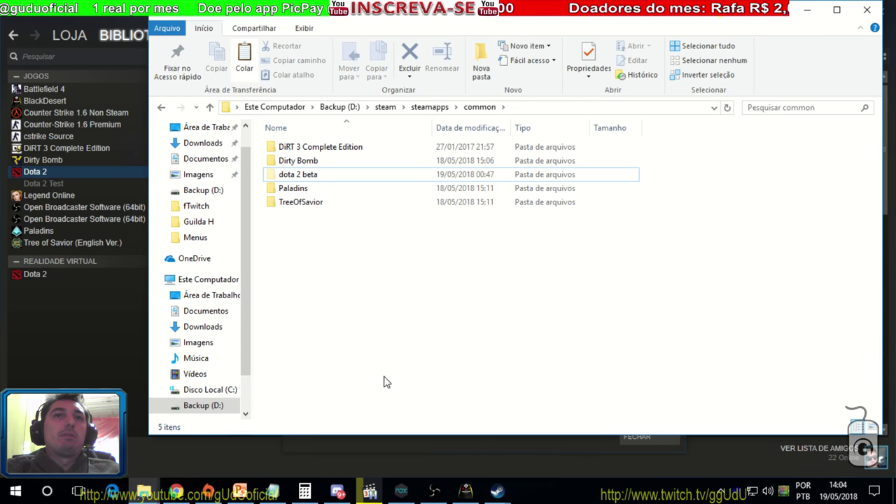
# Step: Bring back the Dota 2 properties window in Steam and close it
pyautogui.moveTo(501, 492)
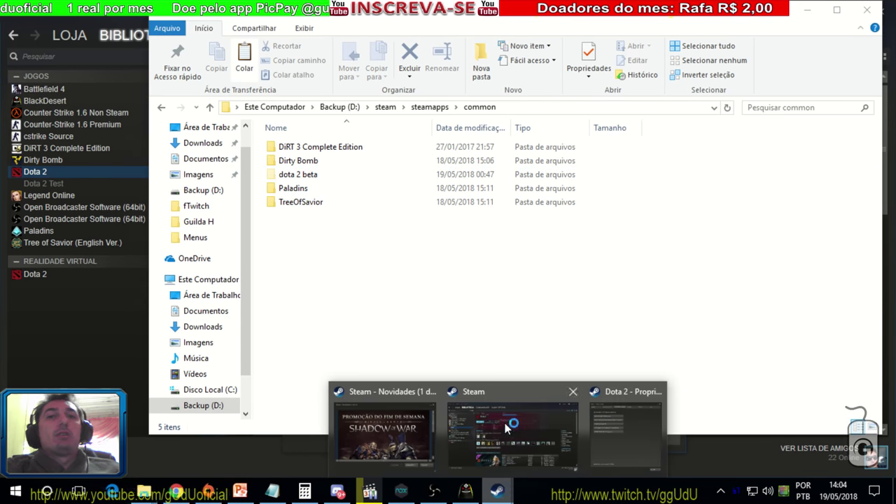
pyautogui.click(633, 413)
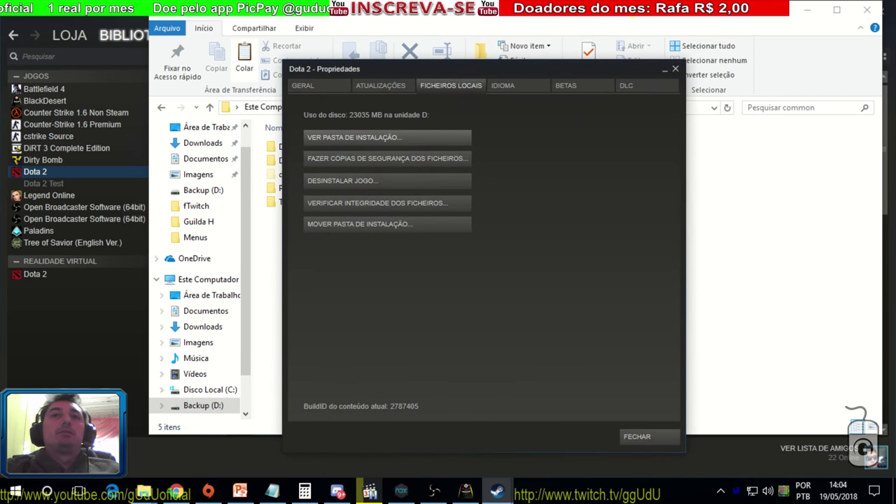
pyautogui.click(676, 72)
# Step: Switch to the other File Explorer window and open JOGOS\Steam again from Disco Local (C:)
pyautogui.moveTo(143, 492)
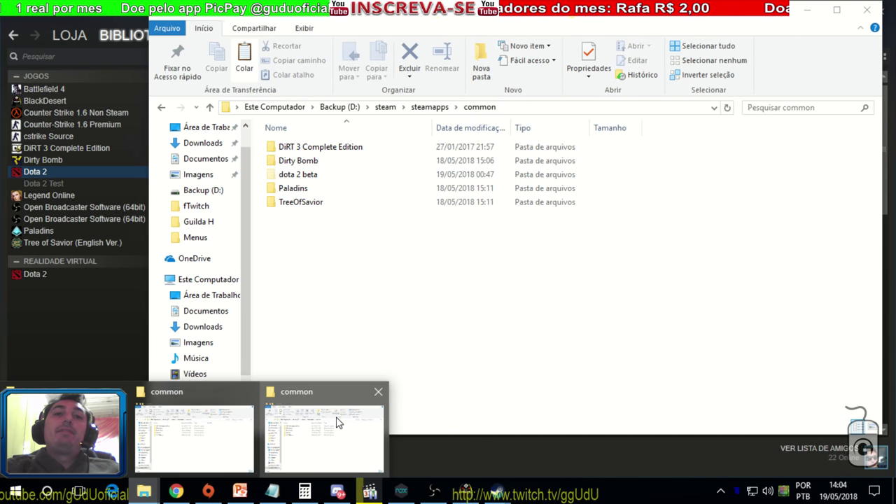
pyautogui.click(178, 432)
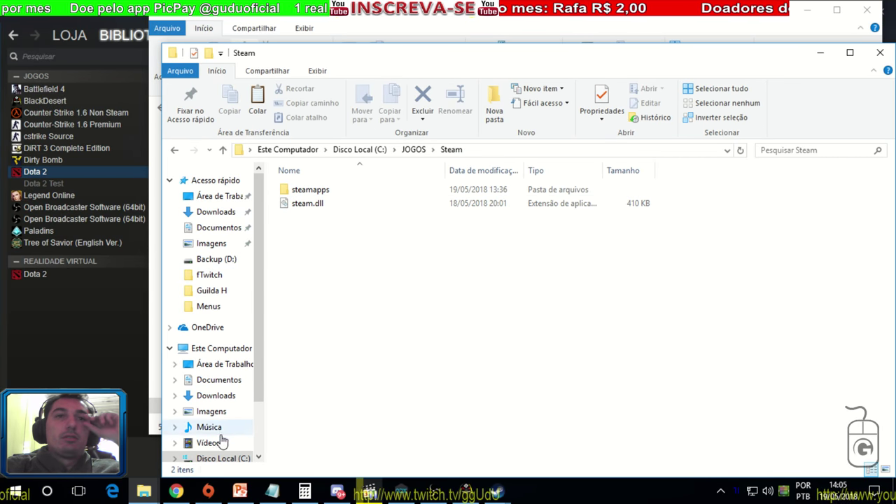
pyautogui.click(223, 459)
pyautogui.doubleClick(311, 231)
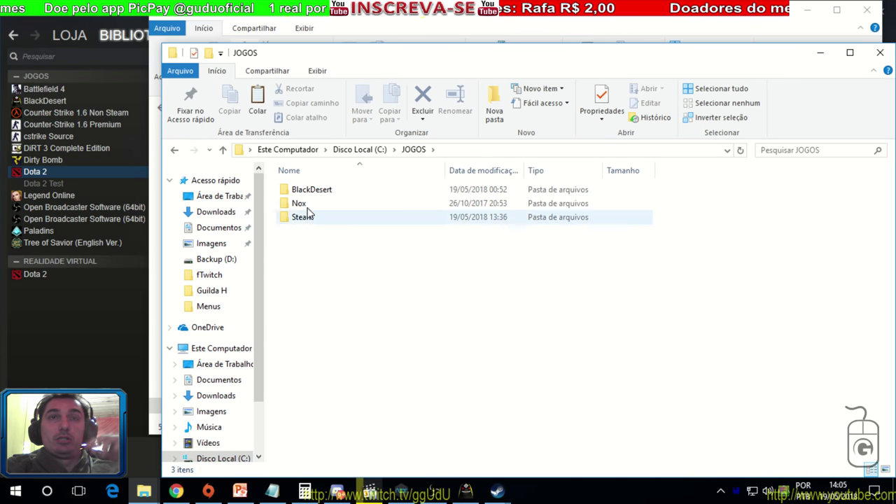
pyautogui.doubleClick(313, 220)
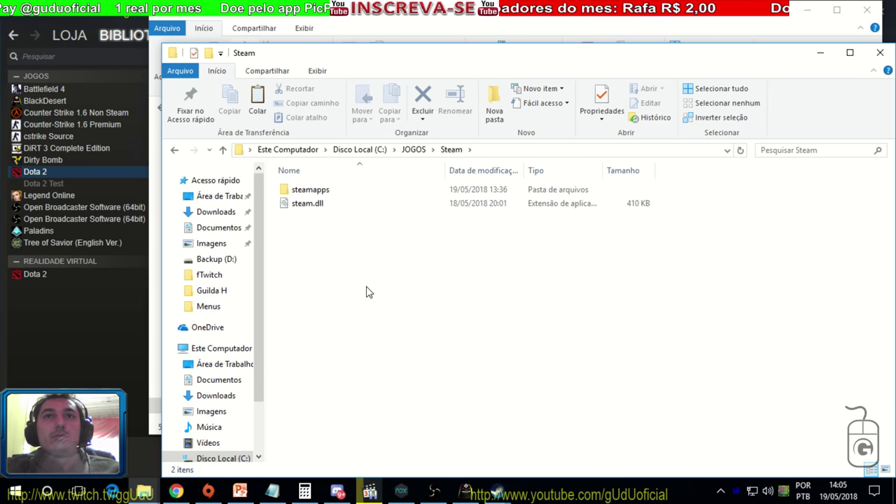
# Step: Open the BlackDesert folder in C:\JOGOS and locate the BlackDesertLauncher application
pyautogui.click(413, 150)
pyautogui.doubleClick(314, 192)
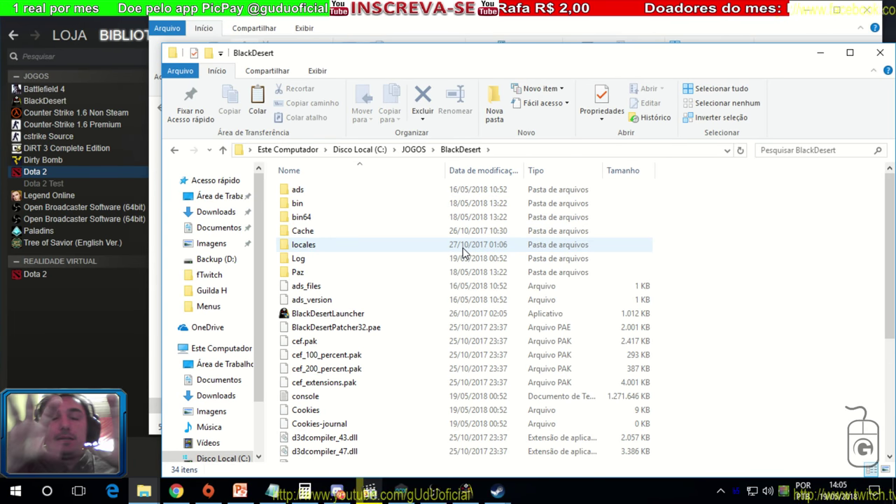
pyautogui.scroll(-2, 392, 259)
pyautogui.doubleClick(315, 234)
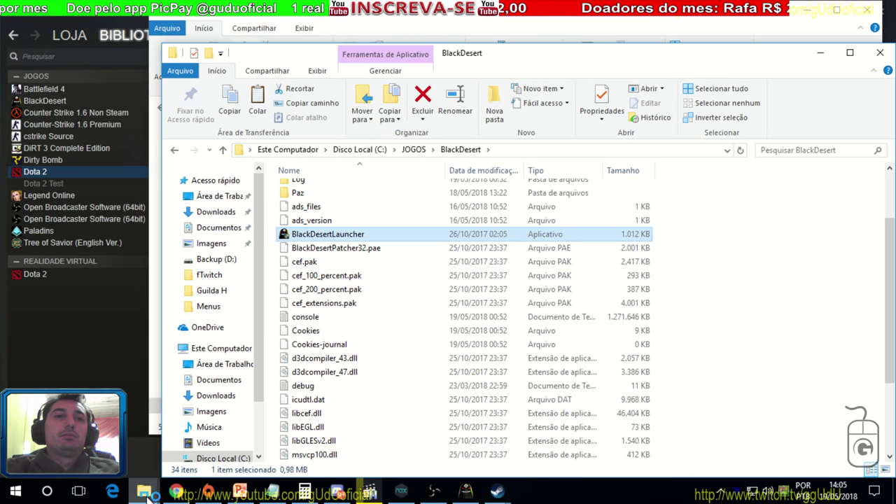
# Step: Switch to the D: drive's common folder, check inside dota 2 beta and return to common
pyautogui.moveTo(144, 492)
pyautogui.click(196, 427)
pyautogui.doubleClick(294, 175)
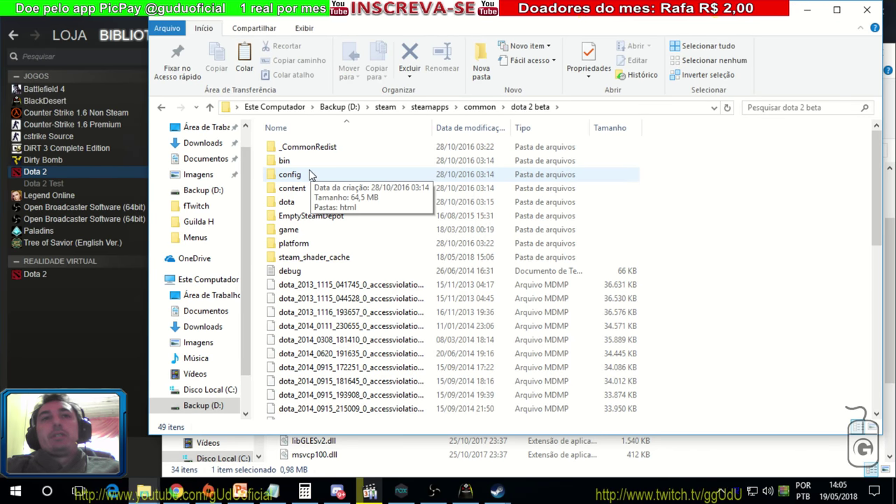
pyautogui.press('BackSpace')
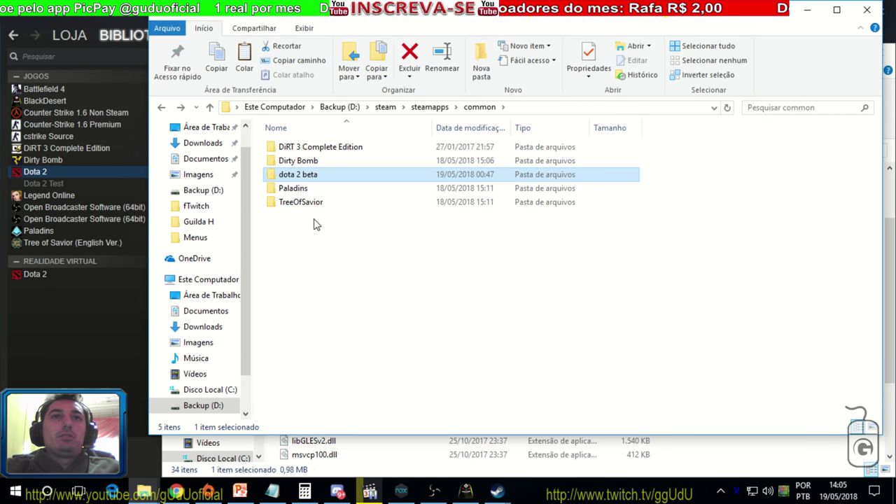
# Step: Open the Paladins folder and check its Engine, ChaosGame and Binaries subfolders
pyautogui.doubleClick(315, 188)
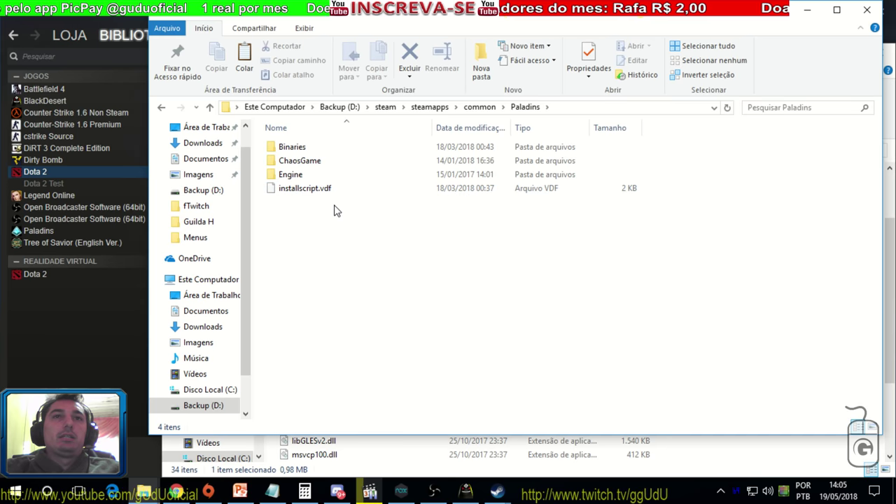
pyautogui.doubleClick(291, 175)
pyautogui.press('BackSpace')
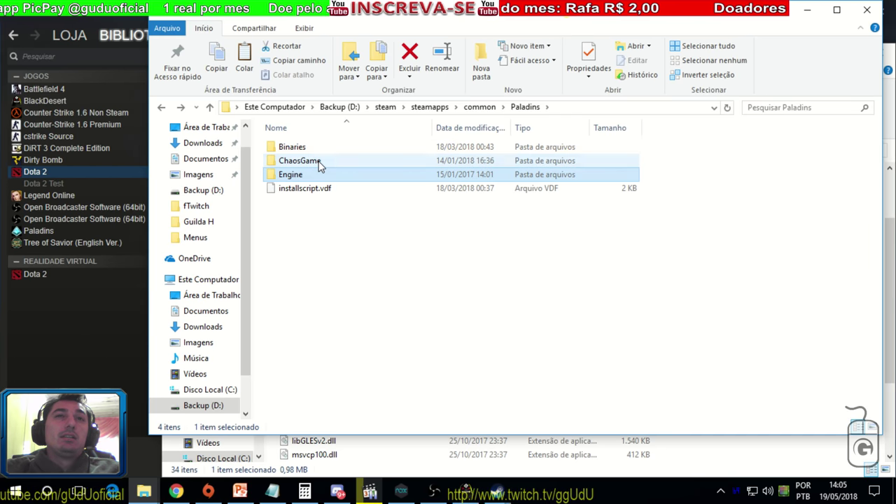
pyautogui.doubleClick(319, 161)
pyautogui.press('BackSpace')
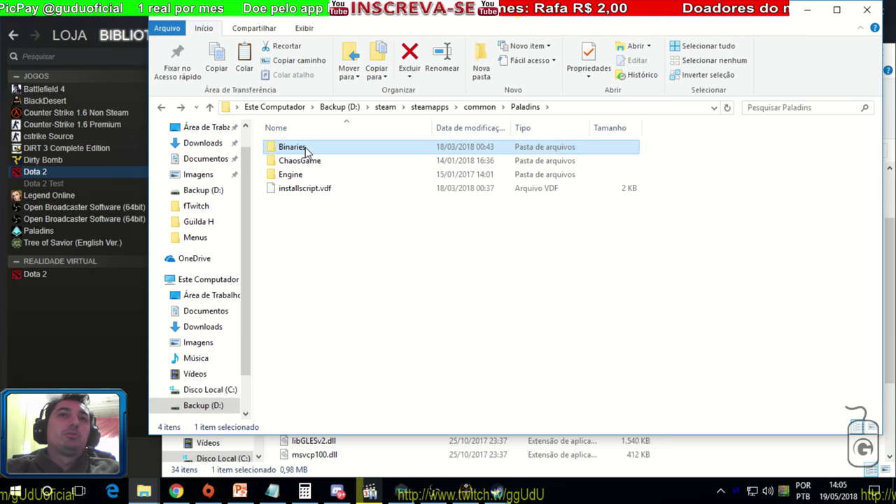
pyautogui.doubleClick(300, 149)
pyautogui.press('BackSpace')
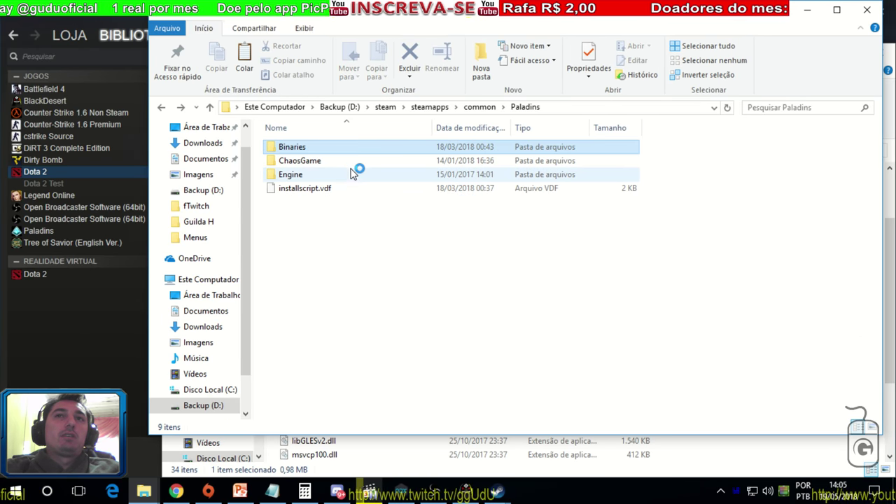
# Step: Find and select the Paladins application in the Binaries\Win64 folder
pyautogui.doubleClick(306, 149)
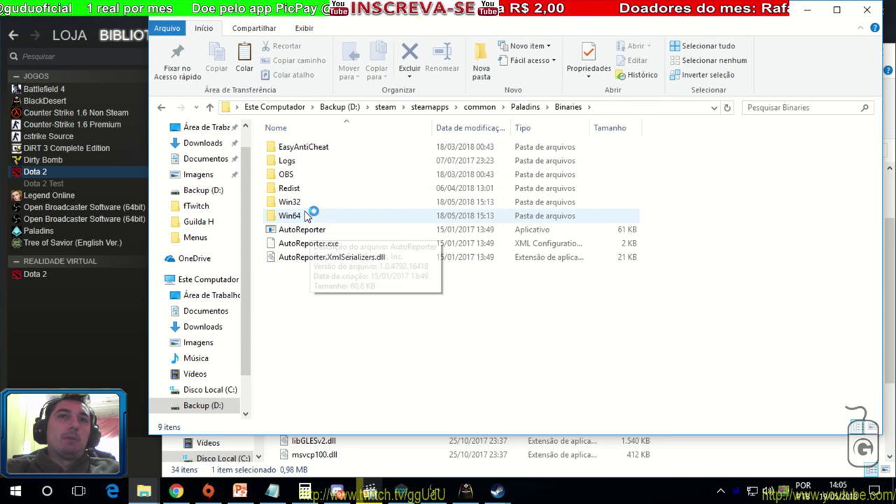
pyautogui.doubleClick(313, 216)
pyautogui.scroll(-10, 357, 245)
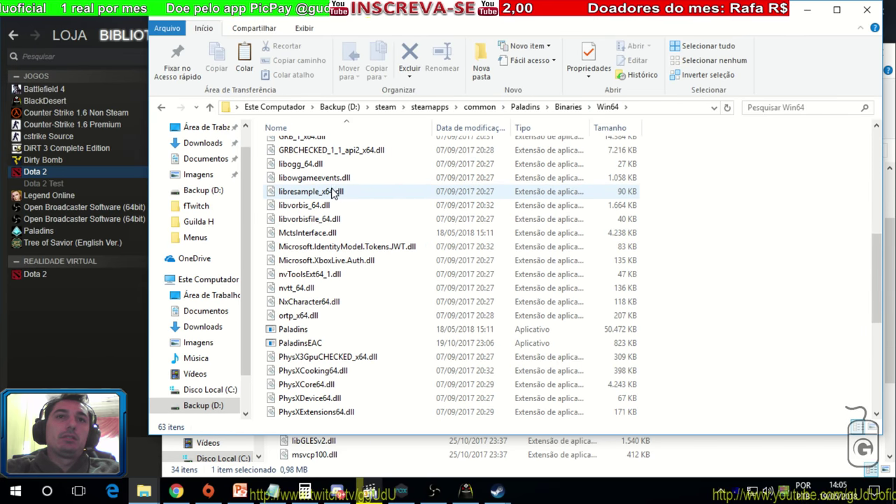
pyautogui.scroll(1, 363, 279)
pyautogui.click(311, 186)
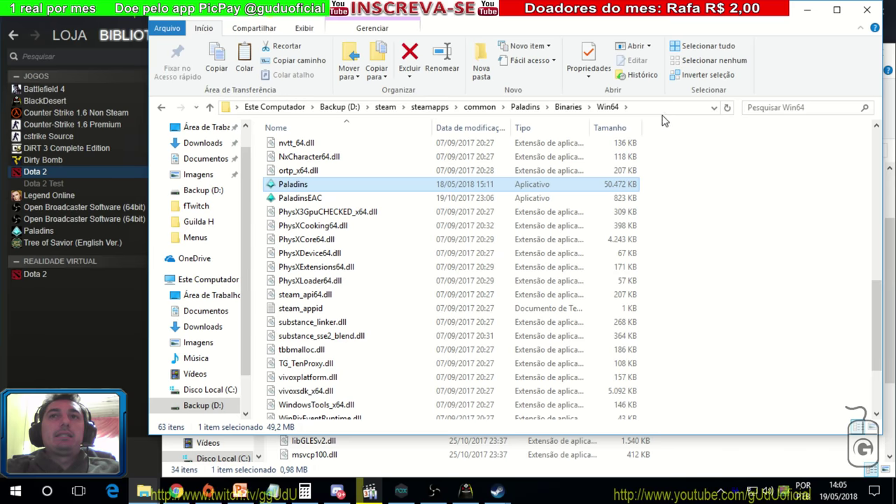
# Step: Show the full path of the Win64 folder and go back to the Paladins folder
pyautogui.click(464, 106)
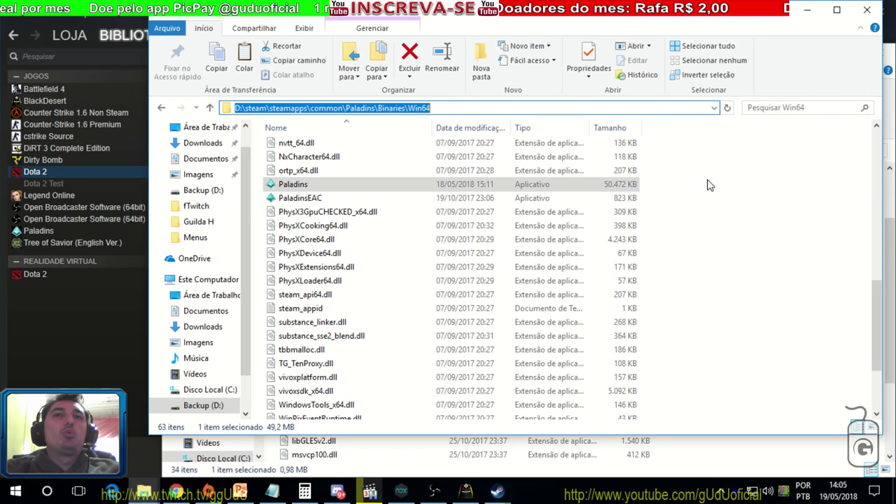
pyautogui.click(162, 107)
pyautogui.click(163, 106)
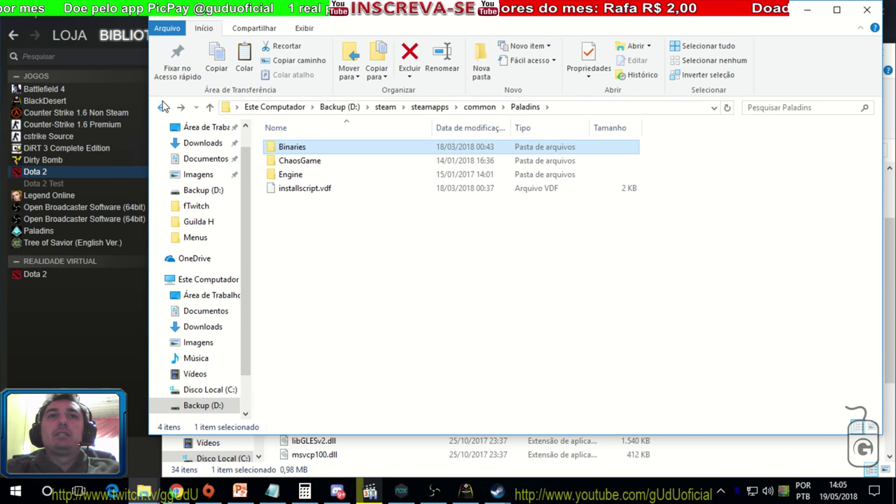
# Step: Return to the common folder, open dota 2 beta and check its _CommonRedist and bin subfolders
pyautogui.click(162, 107)
pyautogui.doubleClick(308, 176)
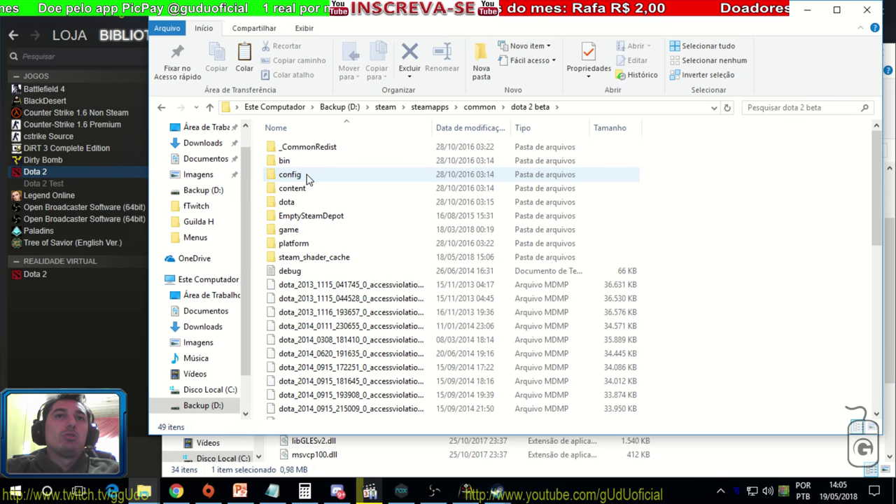
pyautogui.doubleClick(306, 149)
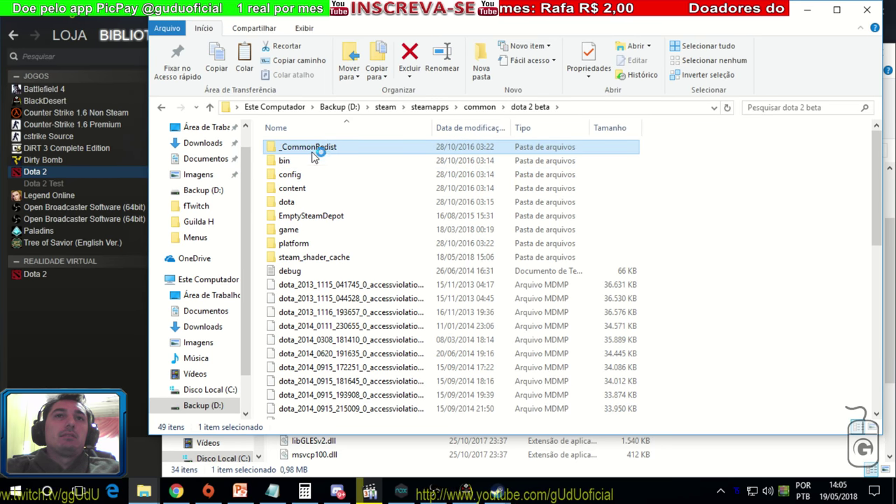
pyautogui.press('BackSpace')
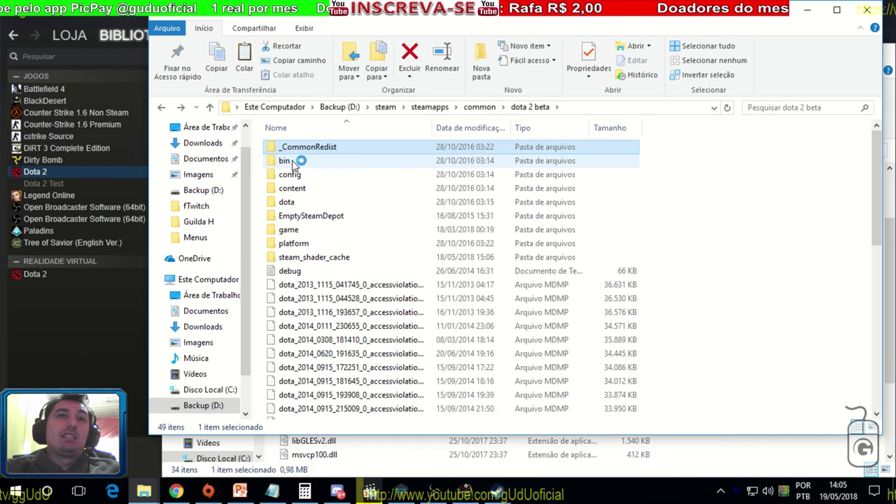
pyautogui.doubleClick(294, 164)
pyautogui.doubleClick(294, 148)
pyautogui.press('BackSpace')
pyautogui.press('BackSpace')
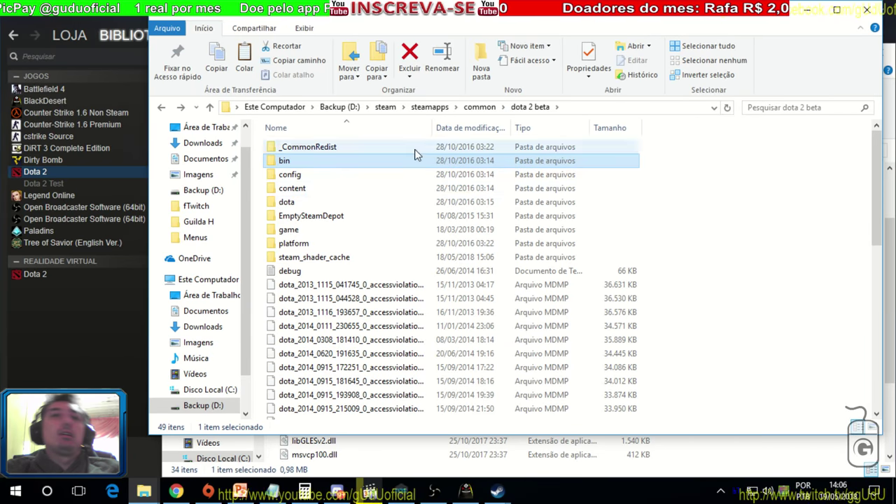
# Step: Search the dota 2 beta folder for .exe and look up the location of the dota2 application
pyautogui.click(775, 108)
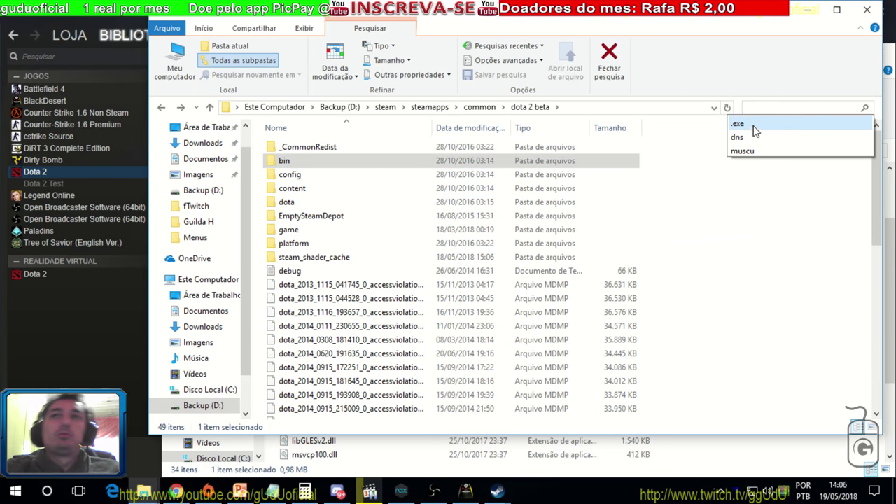
pyautogui.click(744, 125)
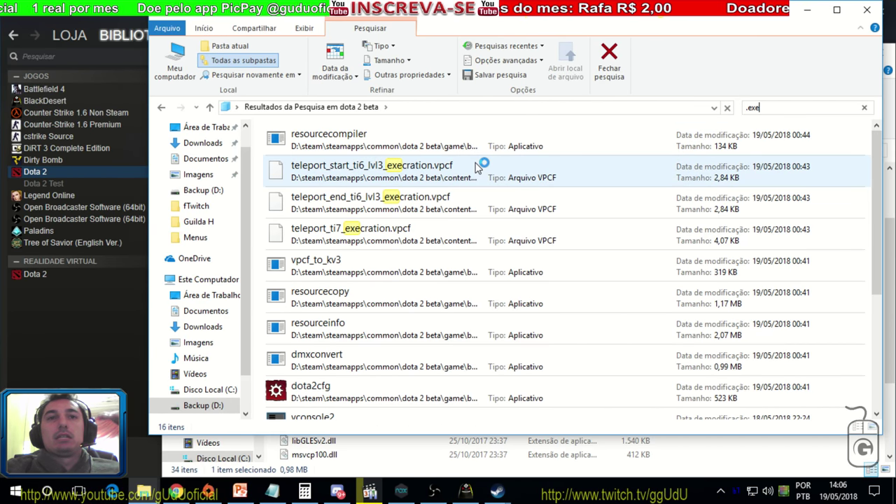
pyautogui.scroll(-5, 480, 168)
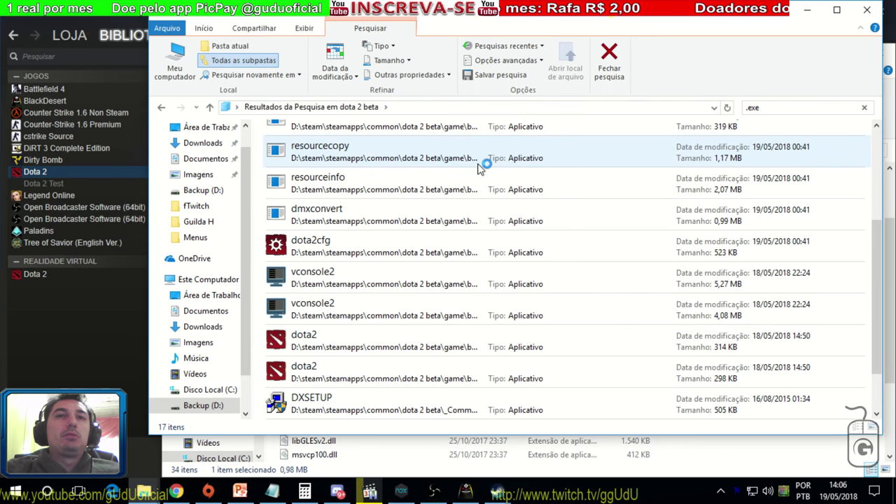
pyautogui.click(344, 343)
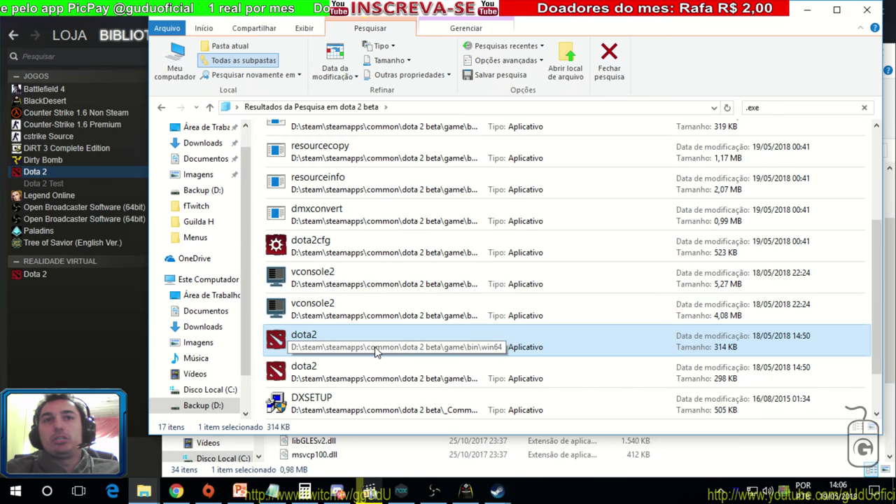
pyautogui.click(488, 130)
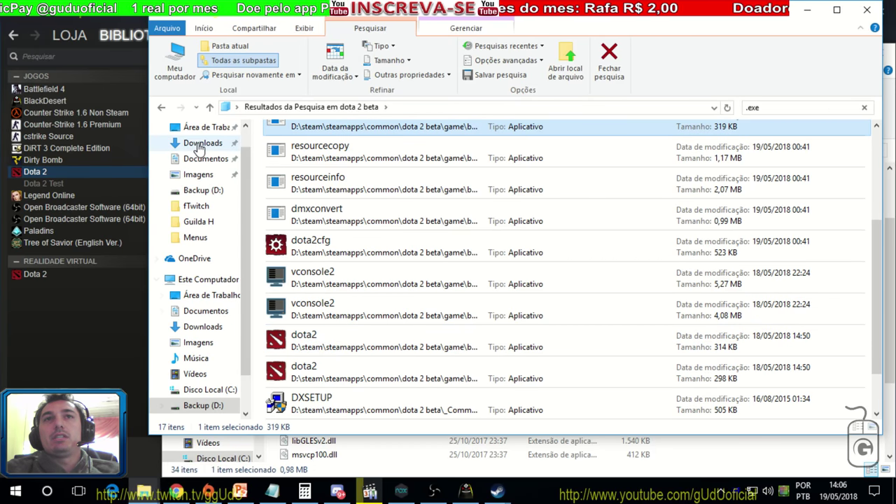
# Step: Maximize the search results window, show the results as Details and widen the Pasta column to reveal the full paths
pyautogui.doubleClick(707, 10)
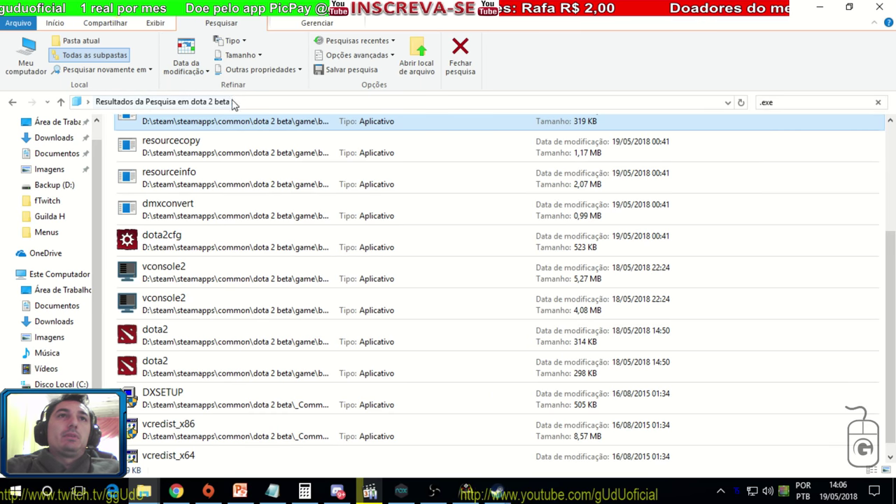
pyautogui.click(152, 24)
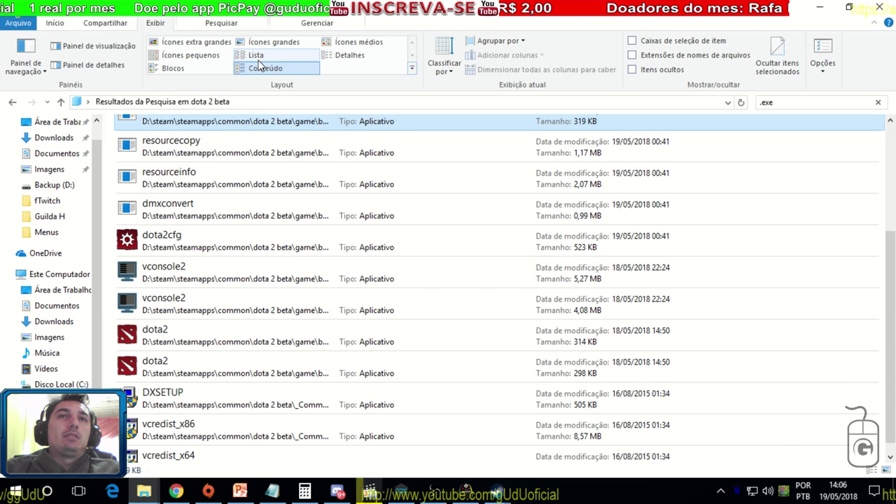
pyautogui.click(343, 57)
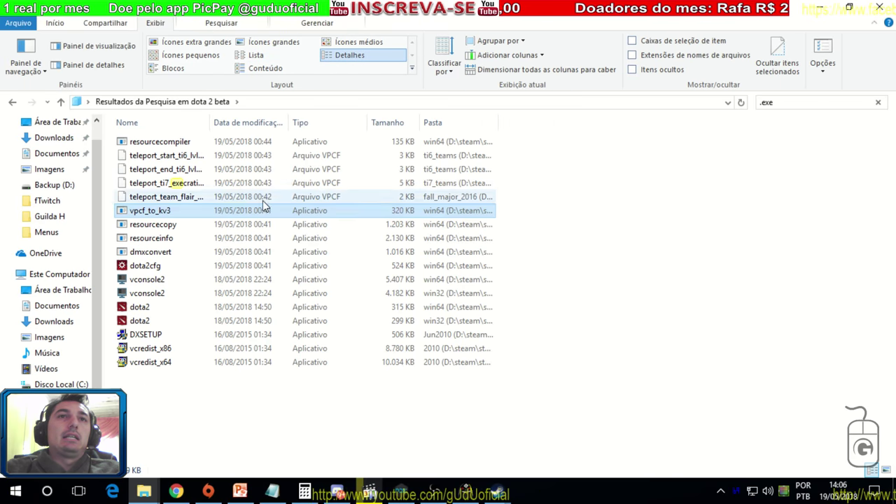
pyautogui.moveTo(497, 120); pyautogui.dragTo(819, 128)
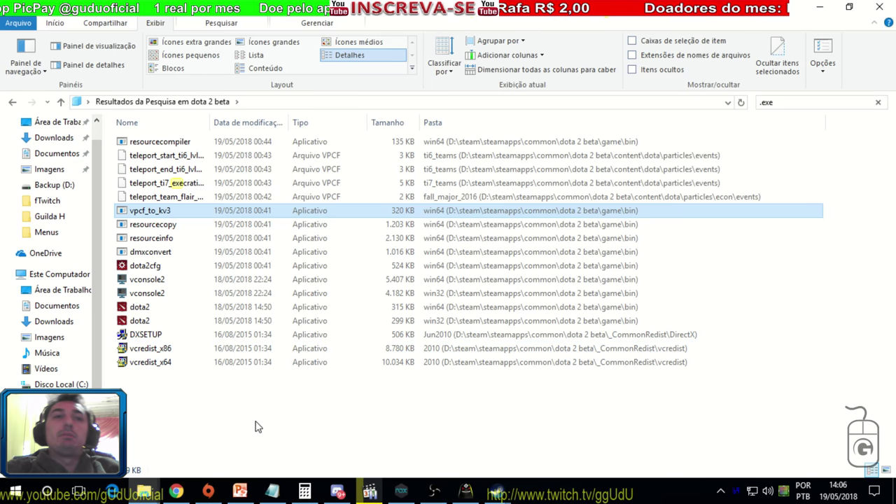
# Step: Bring up the D: drive's common folder window, then open C:\JOGOS\Steam in the BlackDesert folder window
pyautogui.click(160, 436)
pyautogui.moveTo(144, 492)
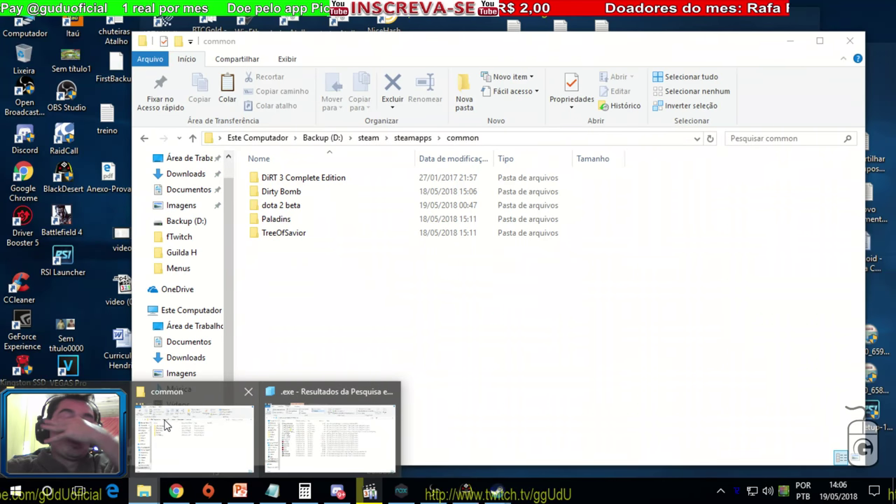
pyautogui.click(166, 425)
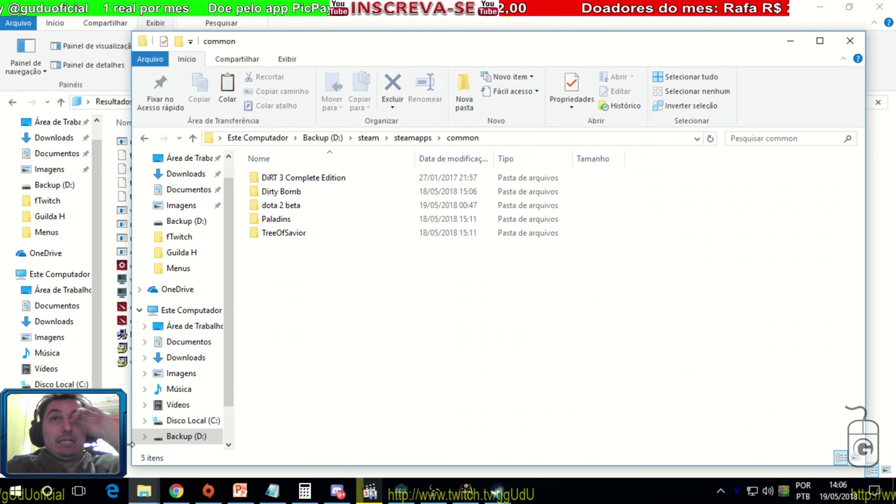
pyautogui.moveTo(140, 493)
pyautogui.click(336, 427)
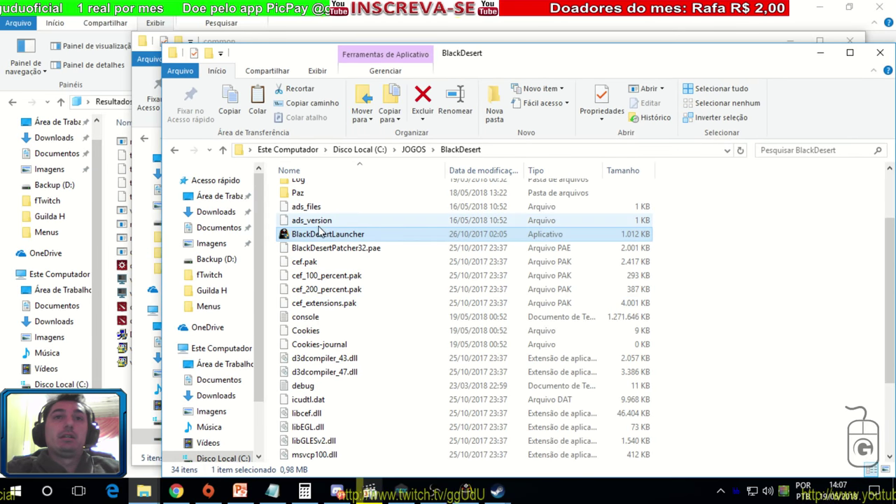
pyautogui.click(406, 151)
pyautogui.doubleClick(316, 216)
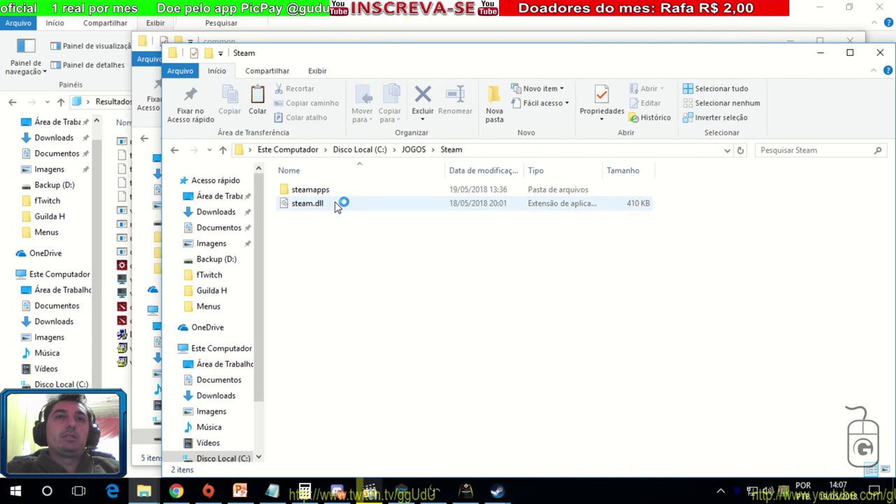
# Step: Return to the dota 2 beta search window, leave the search results and go up to the common folder
pyautogui.click(133, 390)
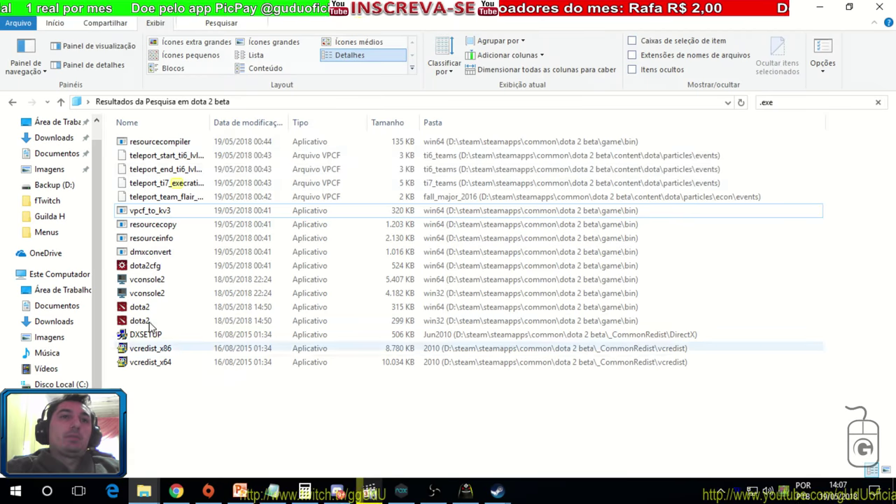
pyautogui.press('BackSpace')
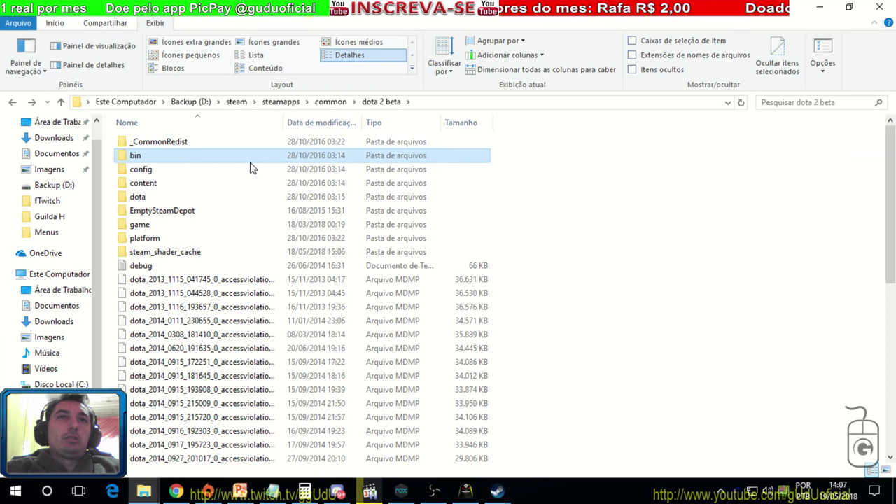
pyautogui.click(330, 102)
# Step: Open dota 2 beta\game\bin\win64 and select the dota2 application
pyautogui.click(161, 169)
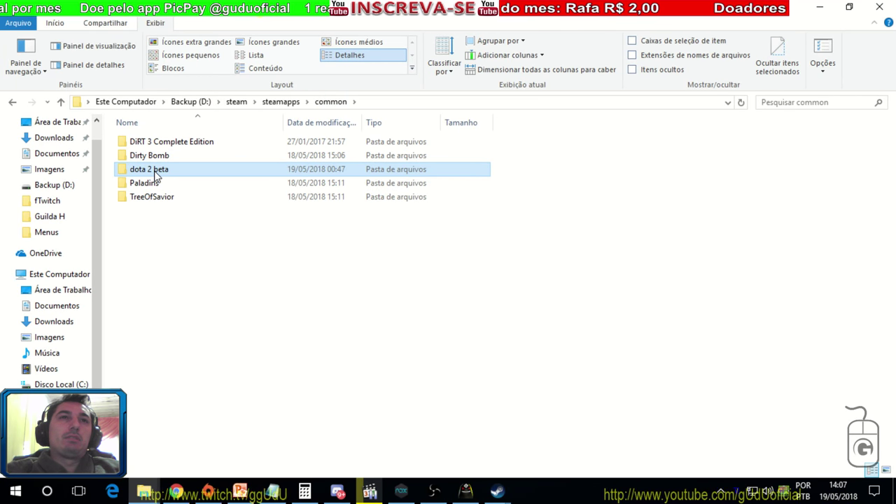
pyautogui.doubleClick(153, 169)
pyautogui.press('Escape')
pyautogui.doubleClick(168, 169)
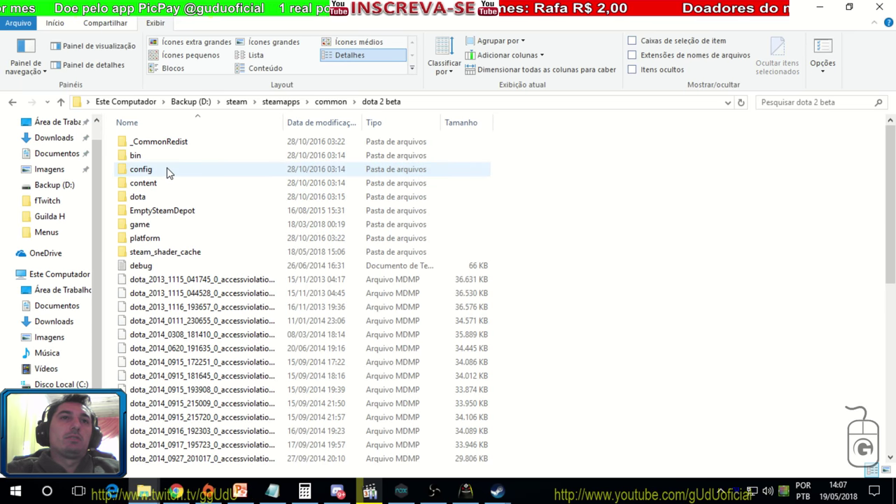
pyautogui.doubleClick(160, 224)
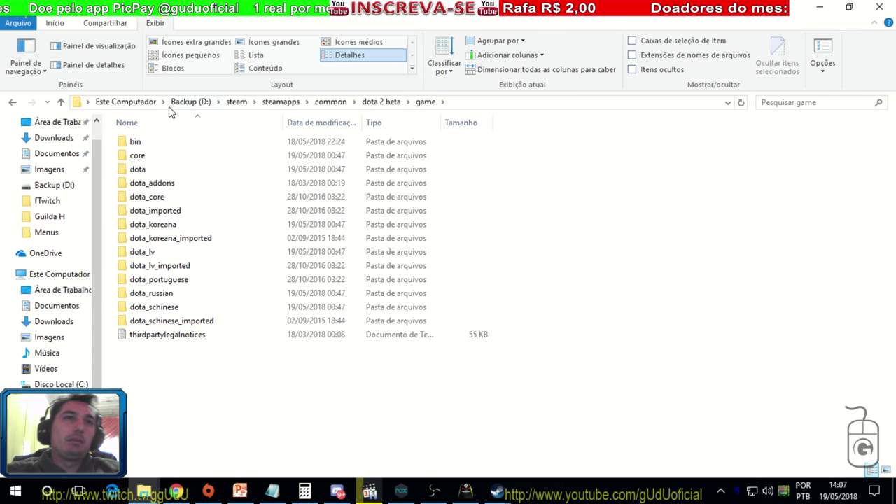
pyautogui.doubleClick(149, 145)
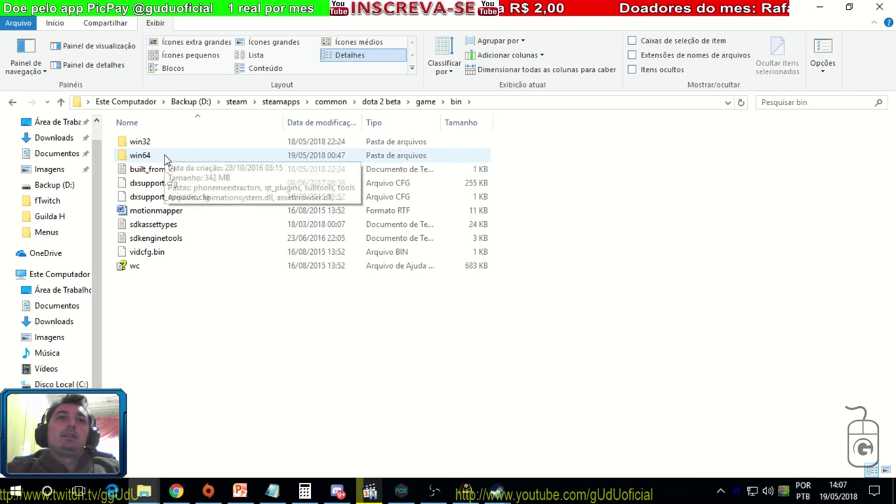
pyautogui.doubleClick(164, 157)
pyautogui.scroll(-2, 203, 246)
pyautogui.click(143, 319)
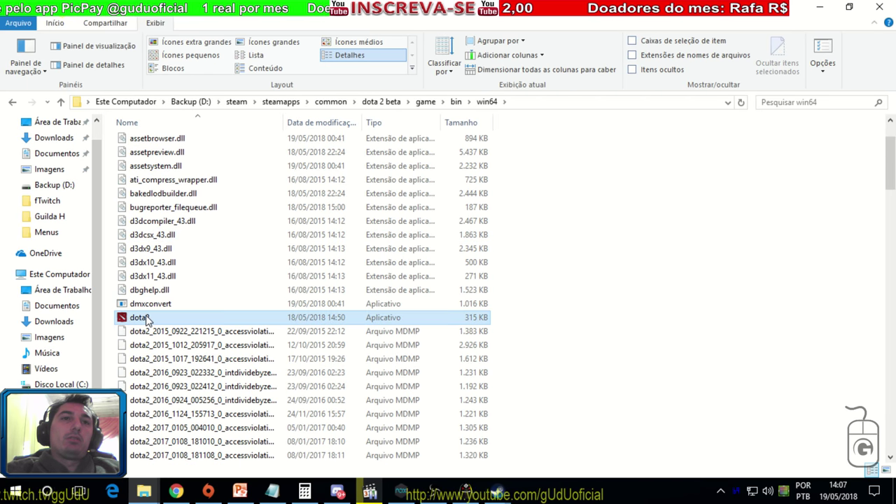
pyautogui.scroll(-2, 268, 261)
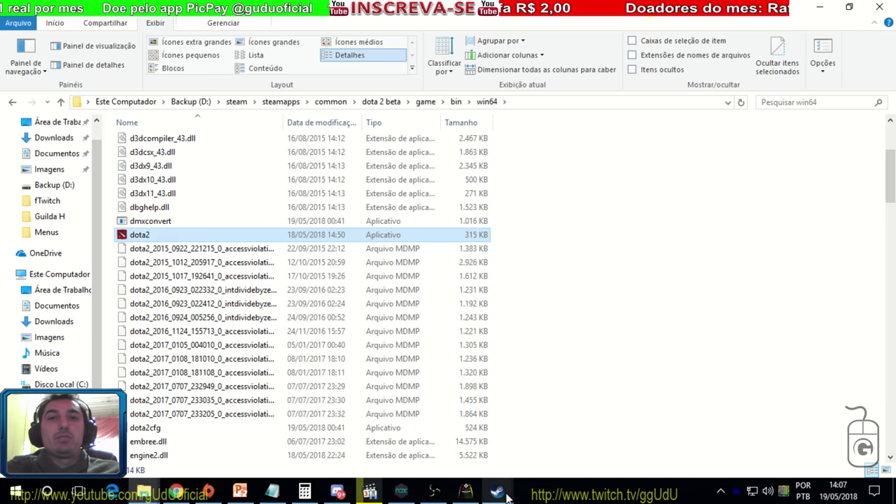
# Step: Switch to Steam, check Dota 2's local files properties for the drive it is installed on, and close the properties
pyautogui.click(395, 381)
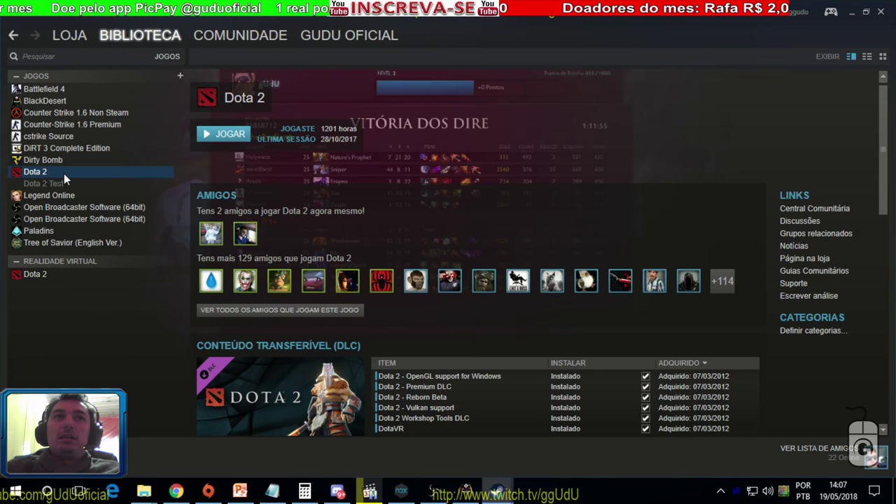
pyautogui.rightClick(65, 175)
pyautogui.click(91, 403)
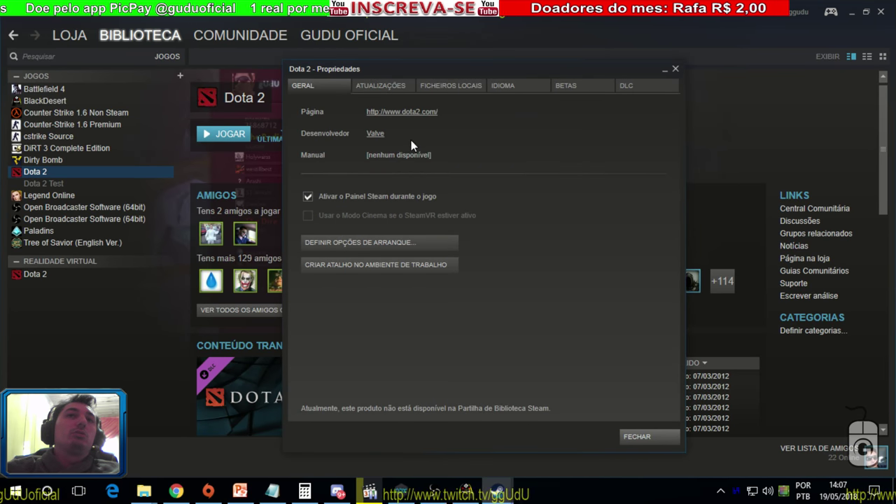
pyautogui.click(455, 86)
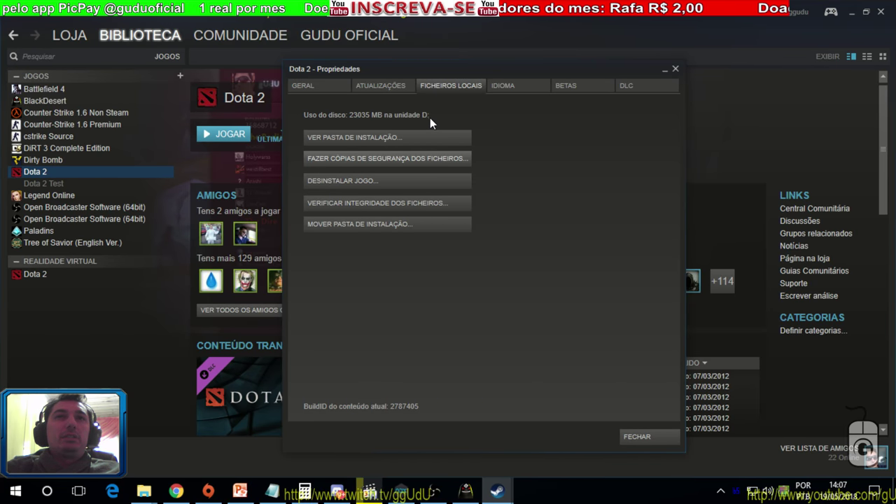
pyautogui.click(676, 69)
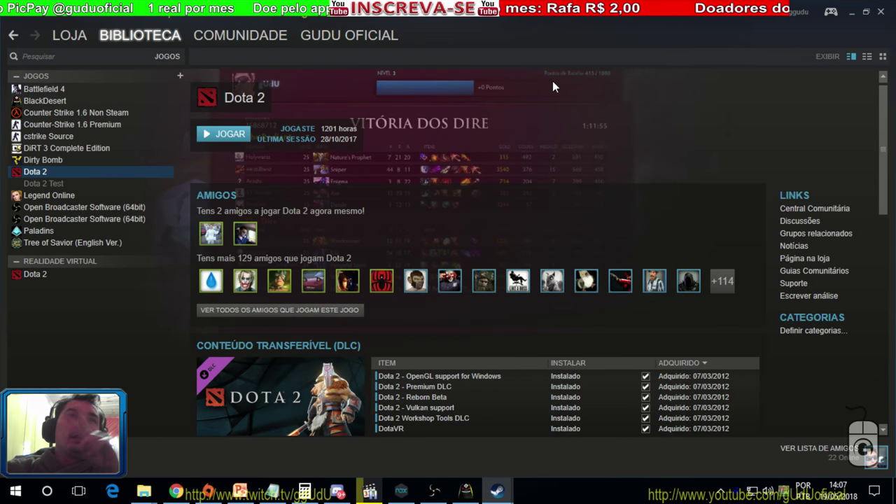
# Step: Switch to the File Explorer window at C:\JOGOS\Steam and go up to Este Computador to check the drives' free space
pyautogui.moveTo(170, 35)
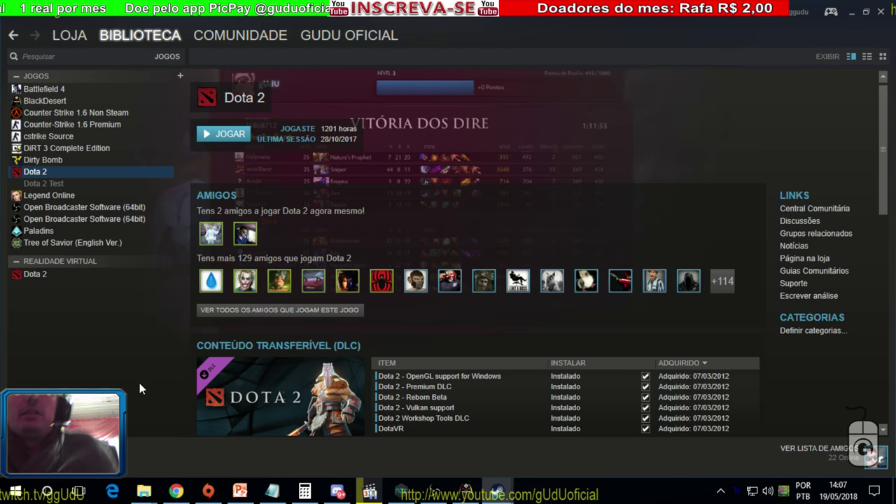
pyautogui.moveTo(143, 491)
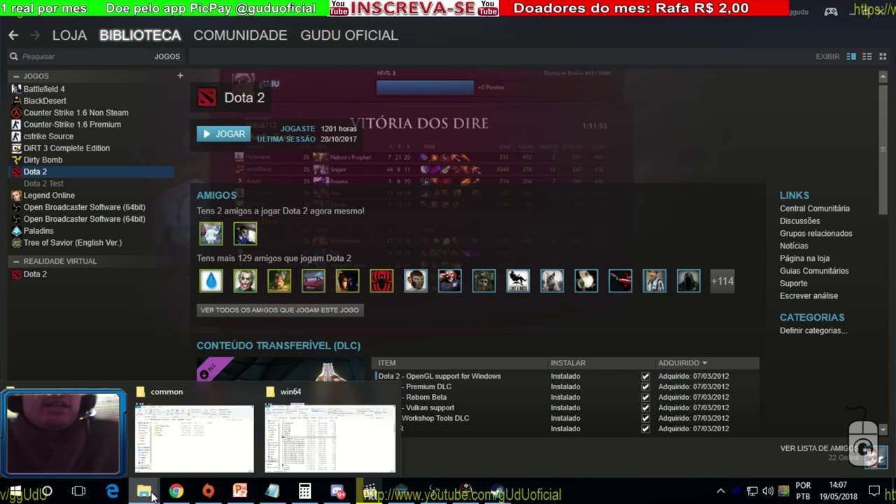
pyautogui.click(240, 420)
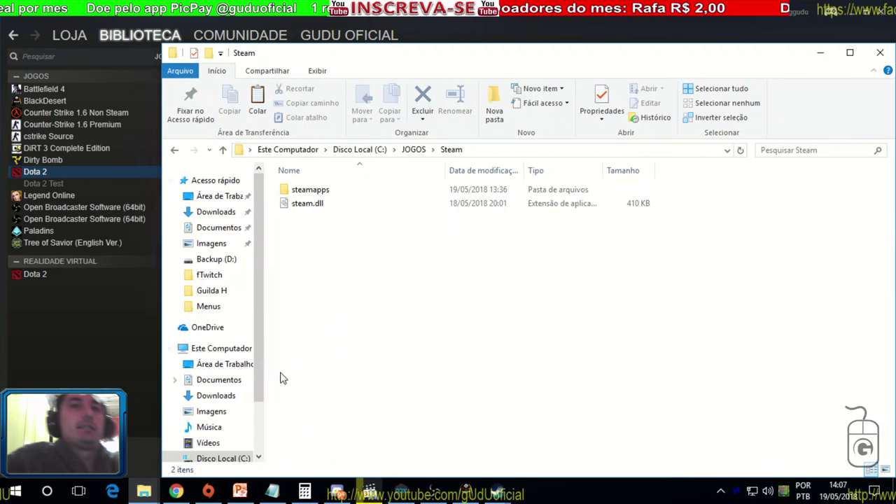
pyautogui.click(413, 150)
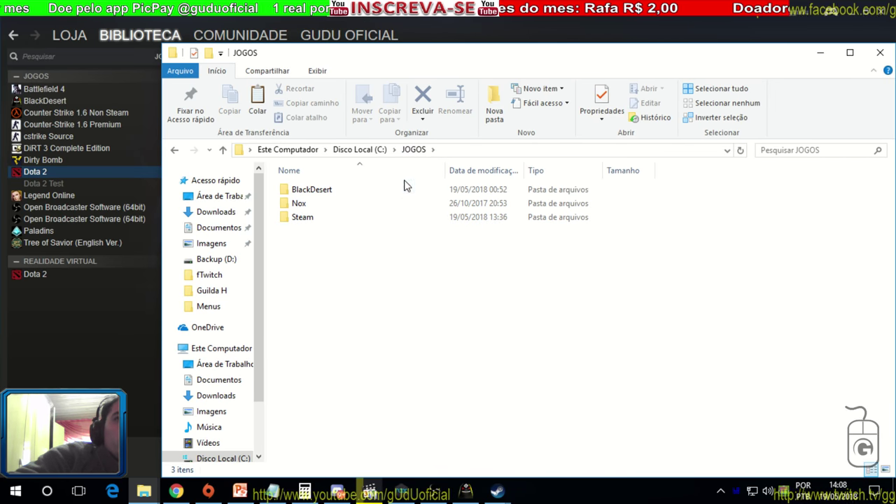
pyautogui.click(374, 150)
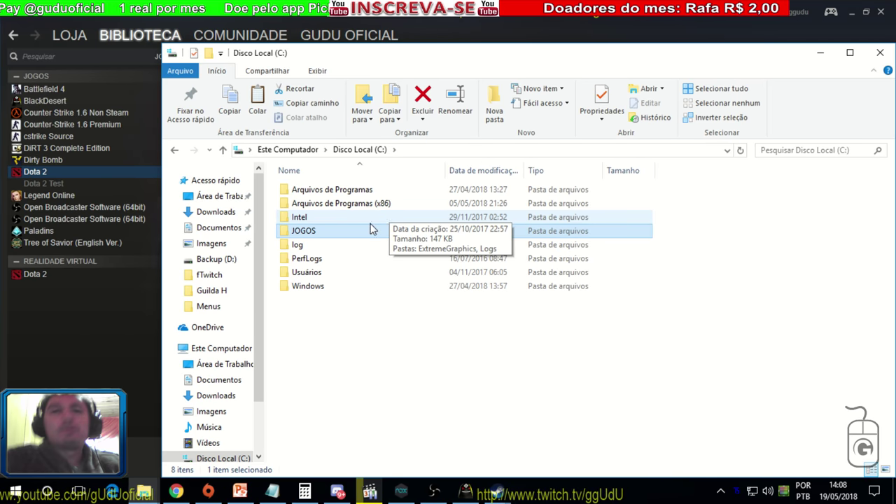
pyautogui.click(212, 349)
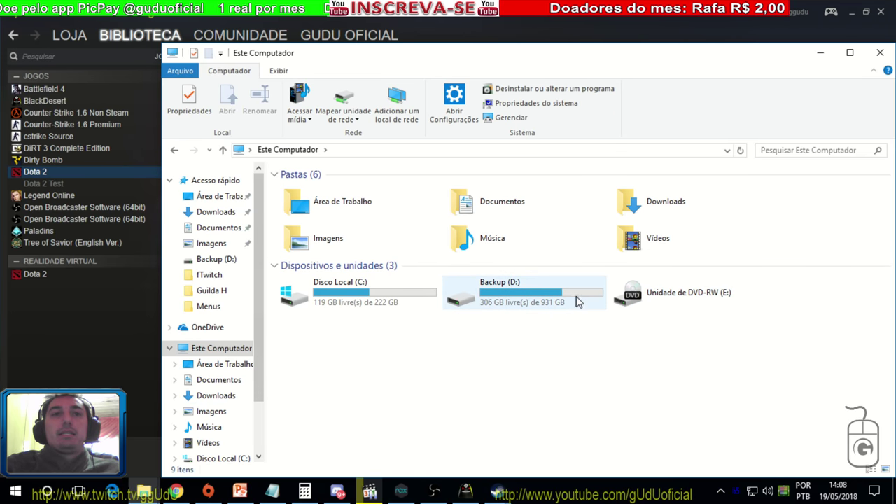
# Step: Open the JOGOS\Steam folder on Disco Local (C:) to view its contents
pyautogui.doubleClick(331, 297)
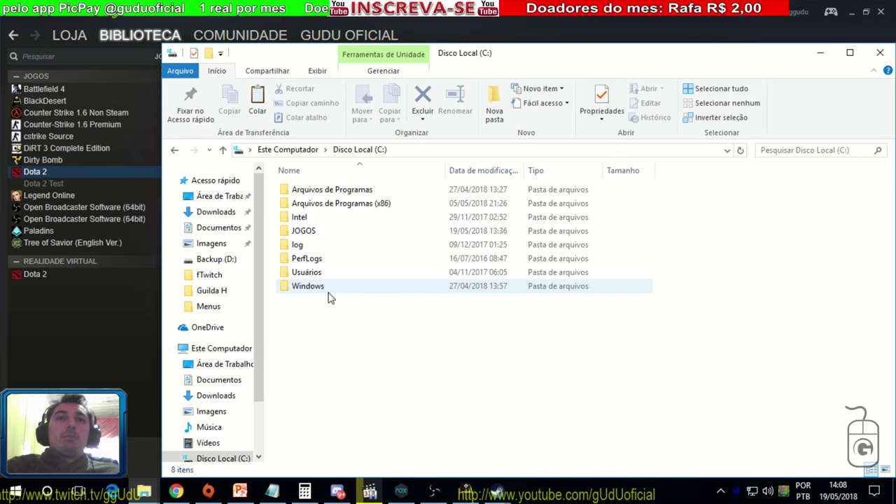
pyautogui.click(429, 151)
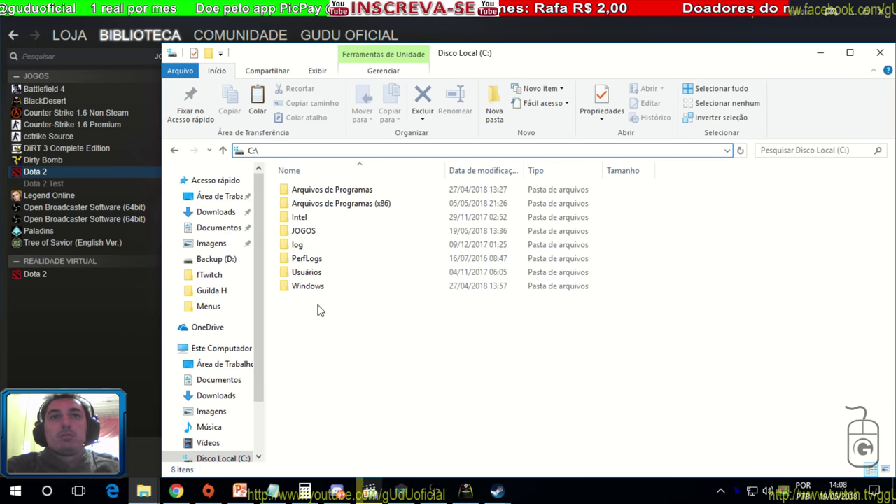
pyautogui.doubleClick(315, 232)
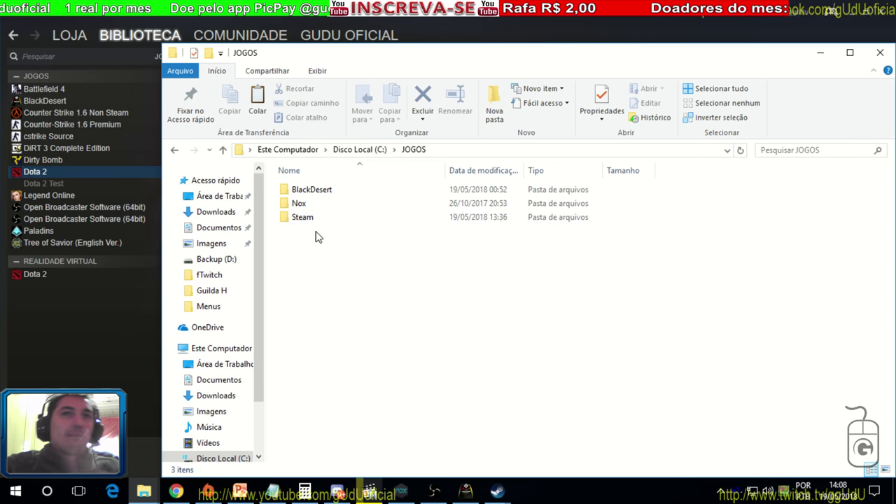
pyautogui.doubleClick(312, 219)
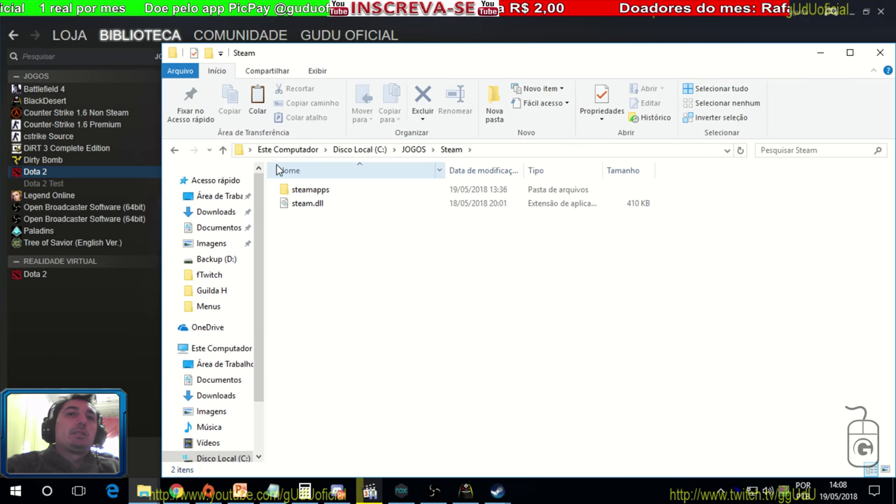
# Step: Switch to Steam and open the list of library folders from the Downloads settings
pyautogui.click(156, 343)
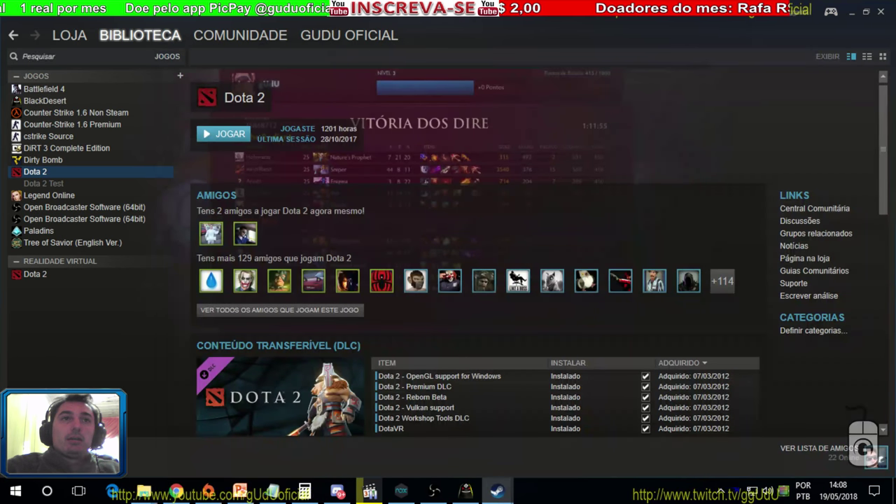
pyautogui.click(36, 17)
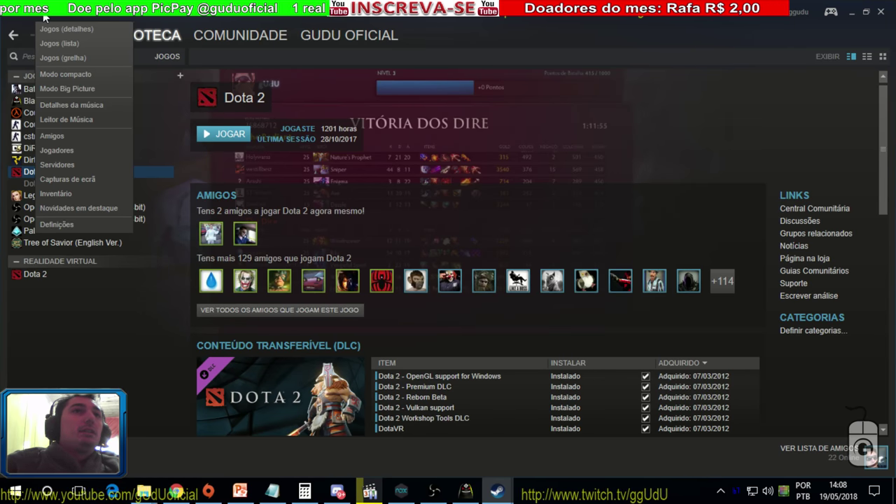
pyautogui.click(18, 19)
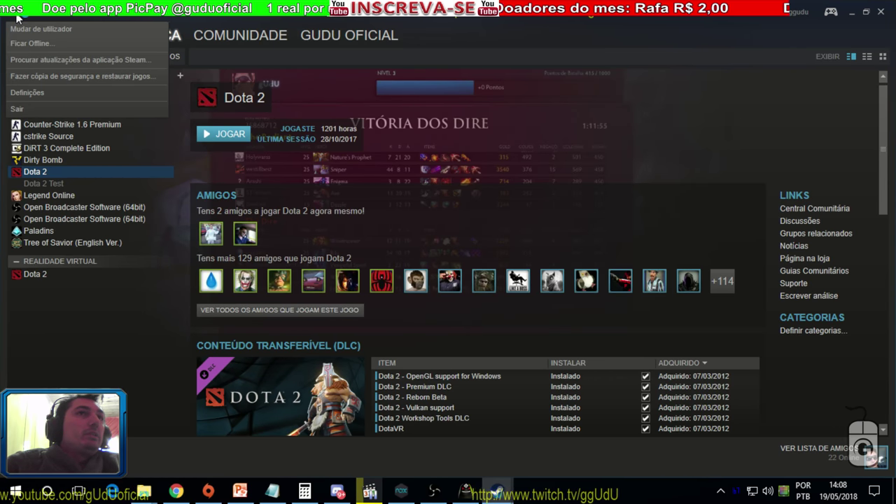
pyautogui.click(26, 92)
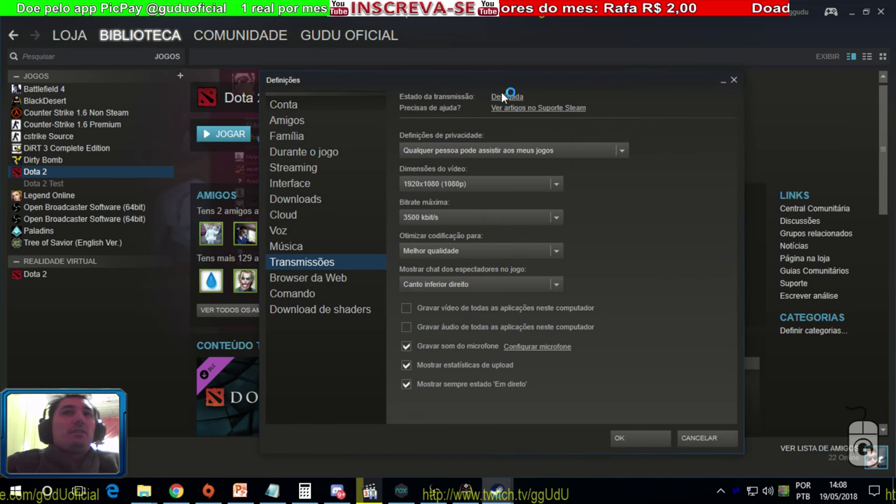
pyautogui.click(734, 82)
pyautogui.click(28, 19)
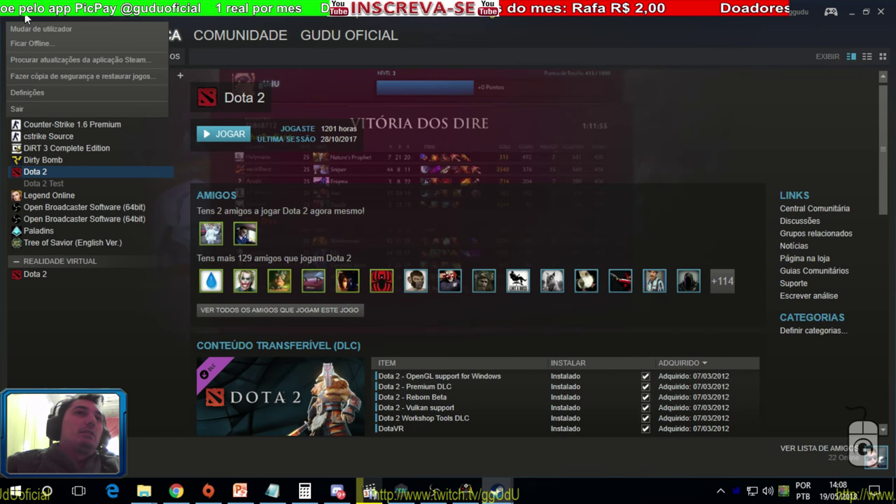
pyautogui.click(28, 93)
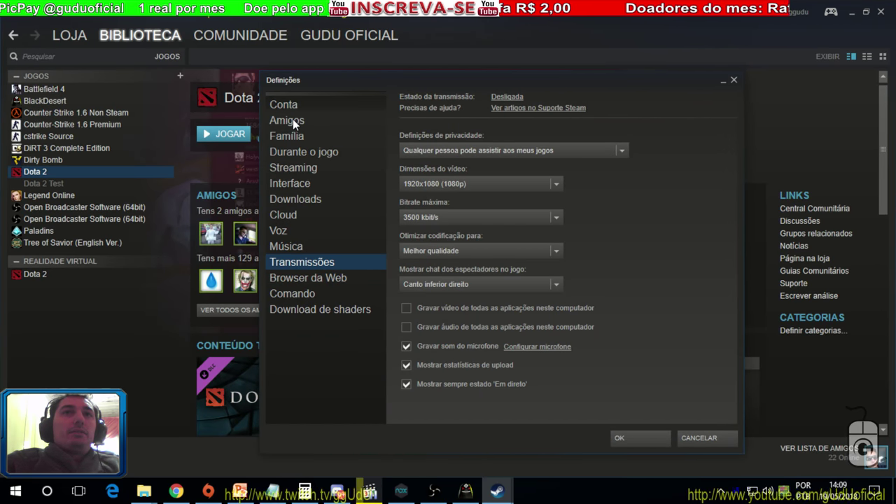
pyautogui.click(315, 202)
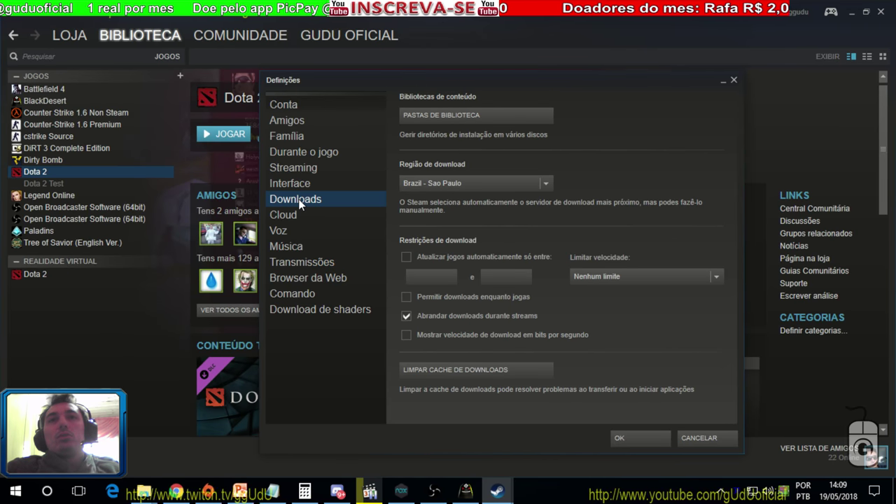
pyautogui.click(490, 118)
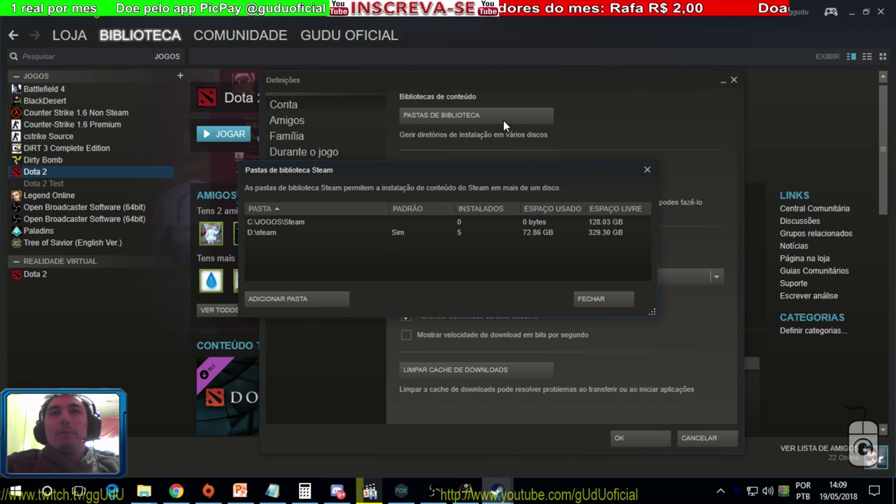
# Step: Start adding a library folder and choose the C:\ drive in the folder selection dialog
pyautogui.click(318, 299)
pyautogui.moveTo(533, 263); pyautogui.dragTo(547, 181)
pyautogui.click(393, 156)
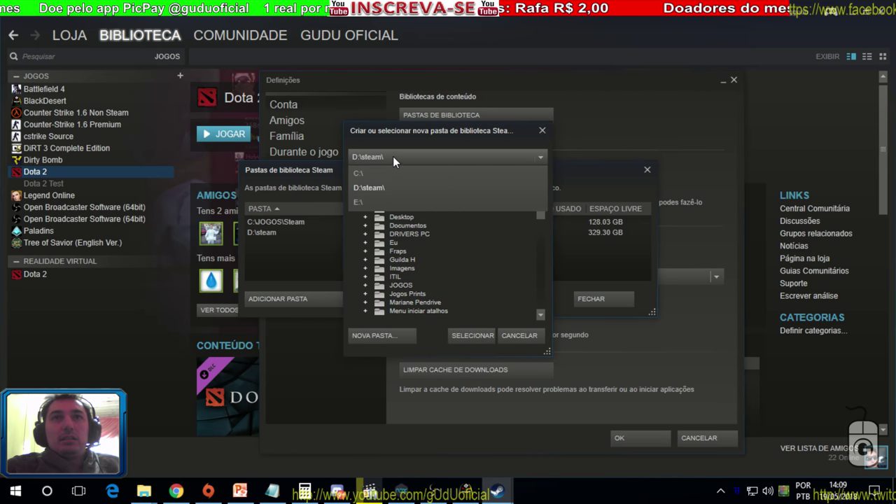
pyautogui.click(534, 157)
pyautogui.click(535, 155)
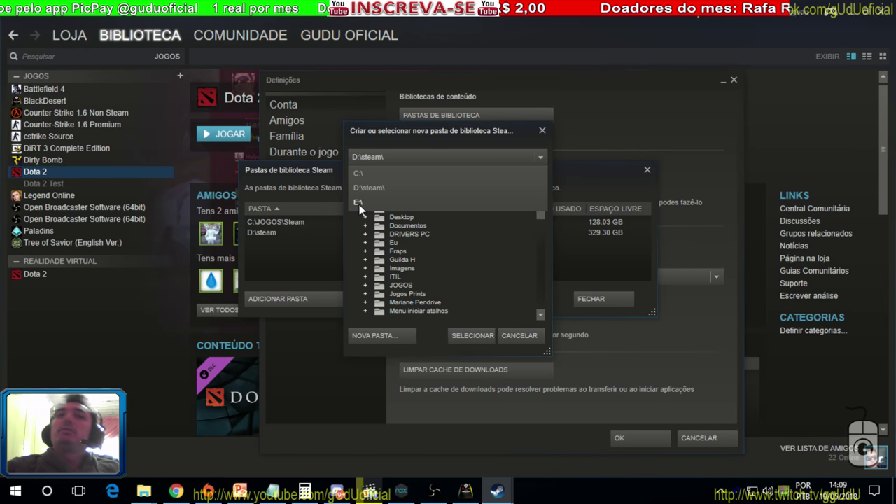
pyautogui.click(365, 173)
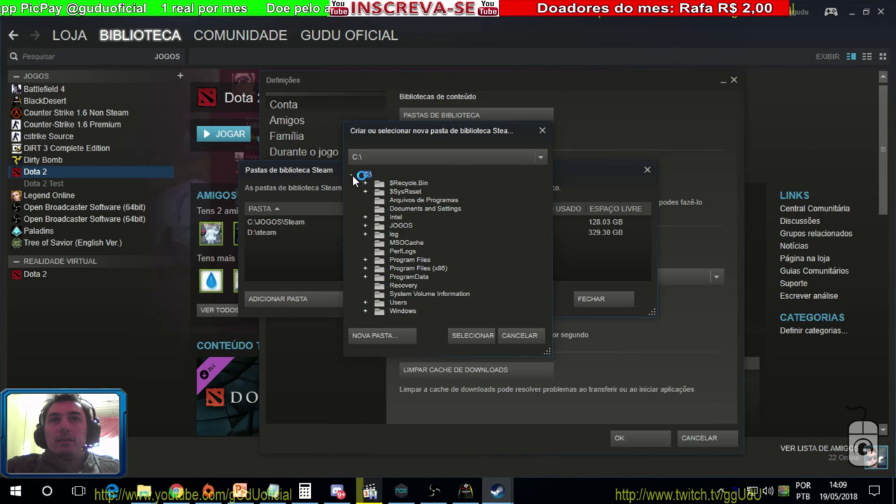
# Step: Try to add C:\JOGOS\Steam as a new library folder and dismiss the resulting message
pyautogui.click(351, 174)
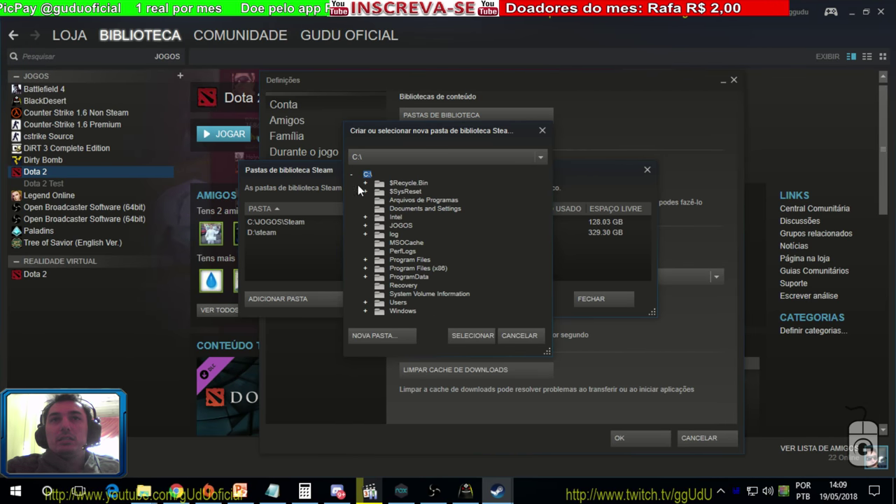
pyautogui.click(365, 226)
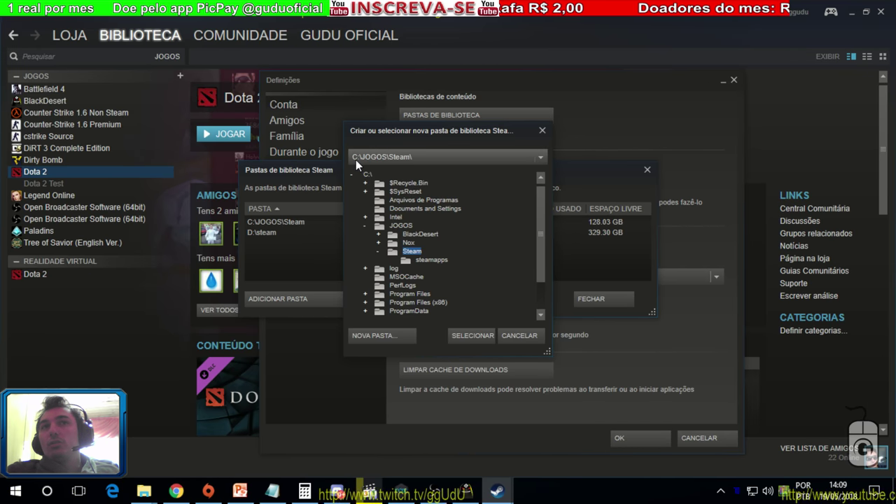
pyautogui.click(412, 252)
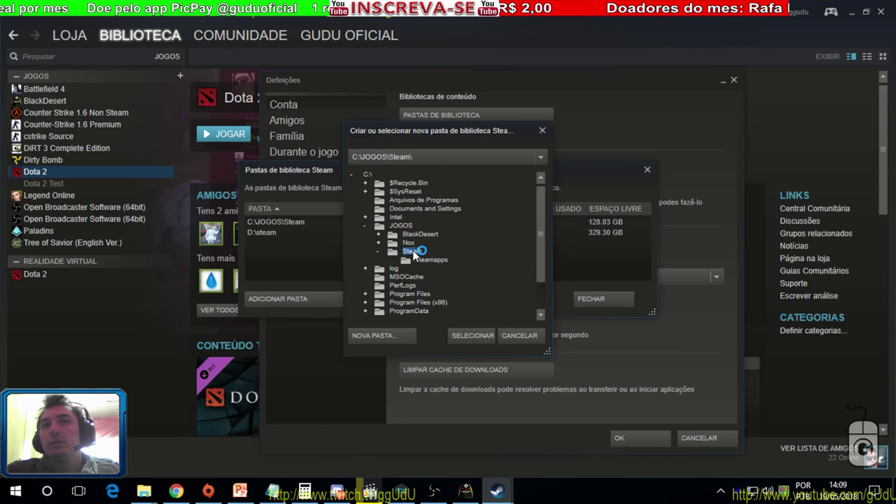
pyautogui.click(441, 260)
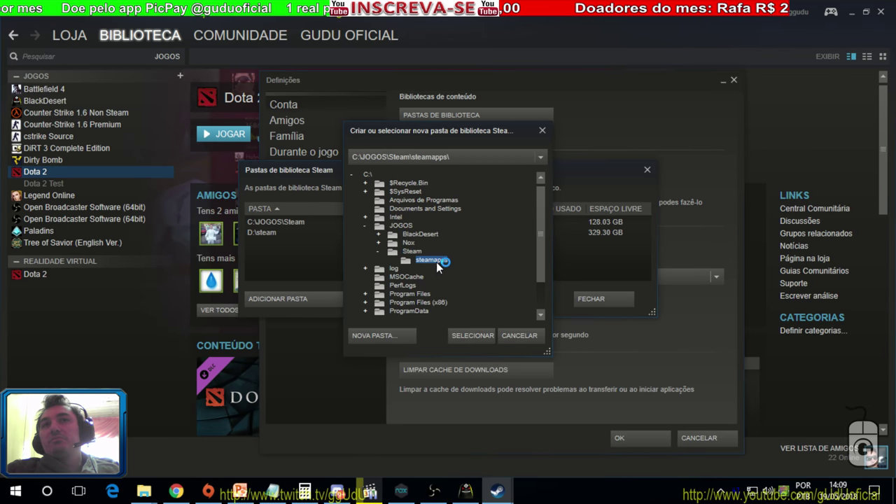
pyautogui.click(418, 252)
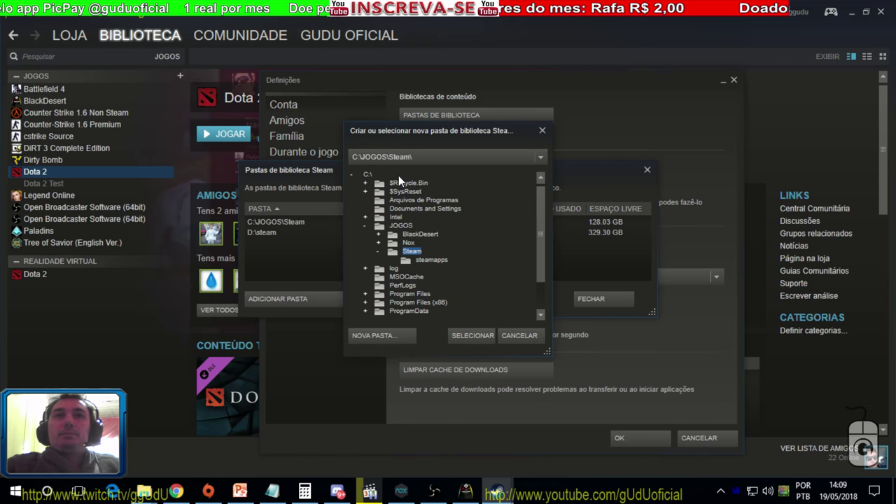
pyautogui.click(471, 334)
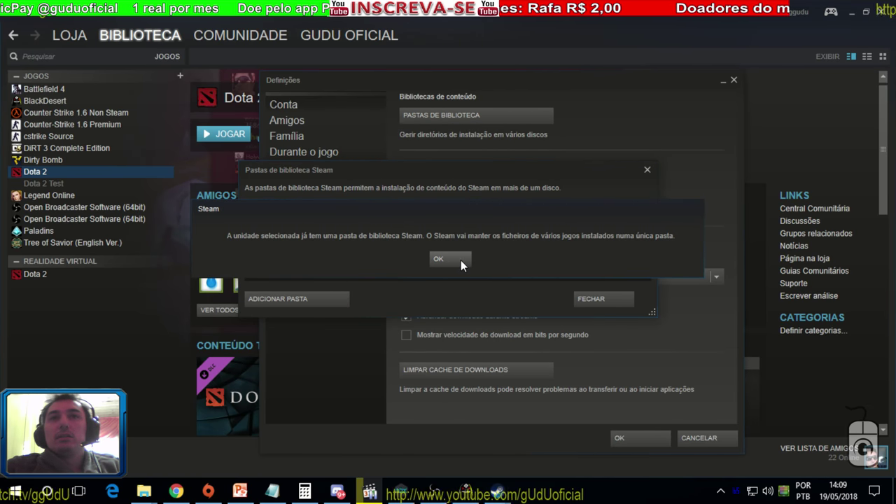
pyautogui.click(441, 259)
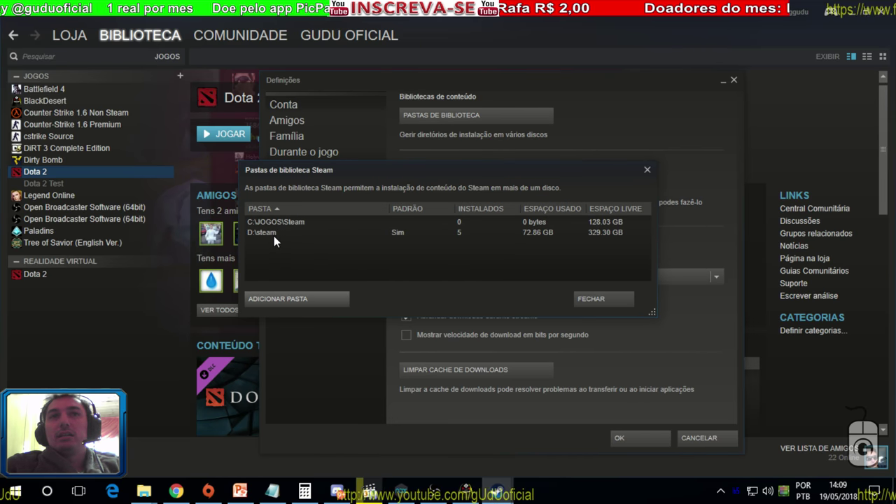
# Step: Select the C:\JOGOS\Steam library folder, close the folder list and accept the settings
pyautogui.click(301, 224)
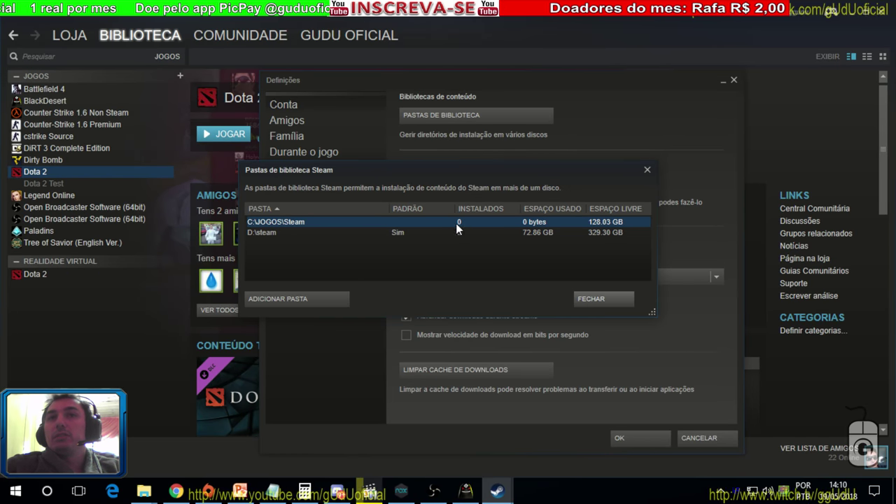
pyautogui.click(599, 301)
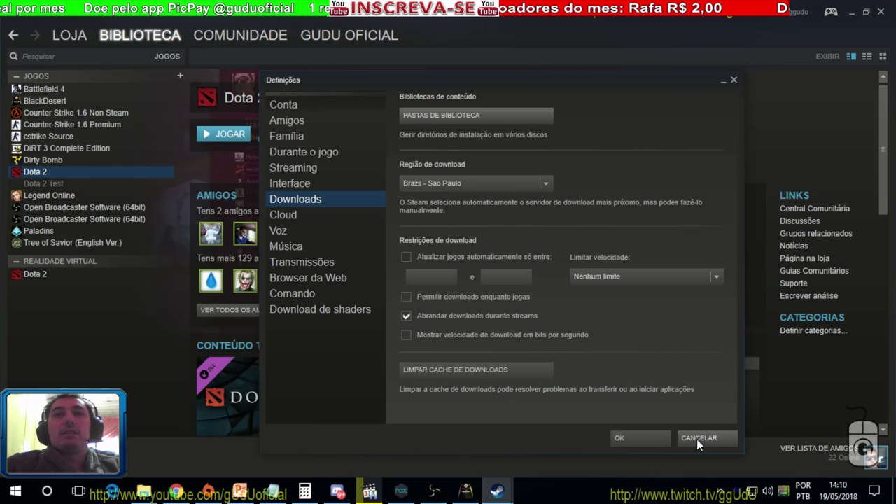
pyautogui.click(640, 439)
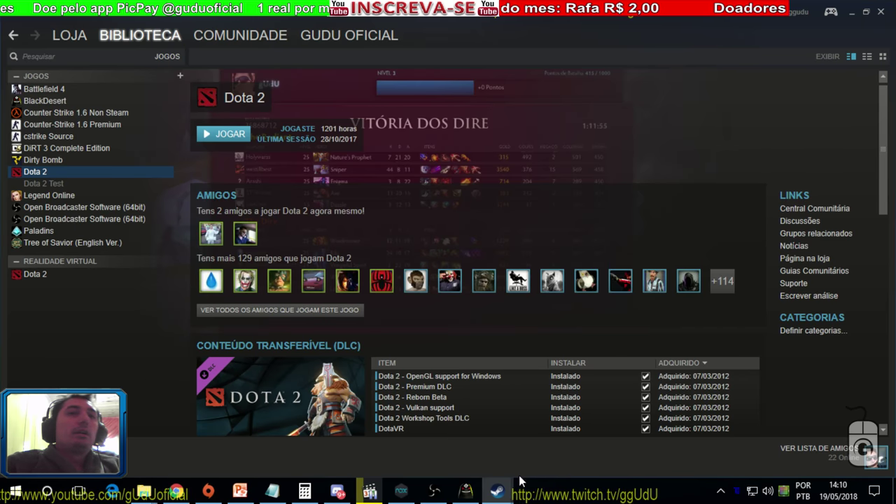
# Step: Open the Middle-earth: Shadow of War store page from the weekend promotion and start installing the free-to-play offer
pyautogui.click(427, 463)
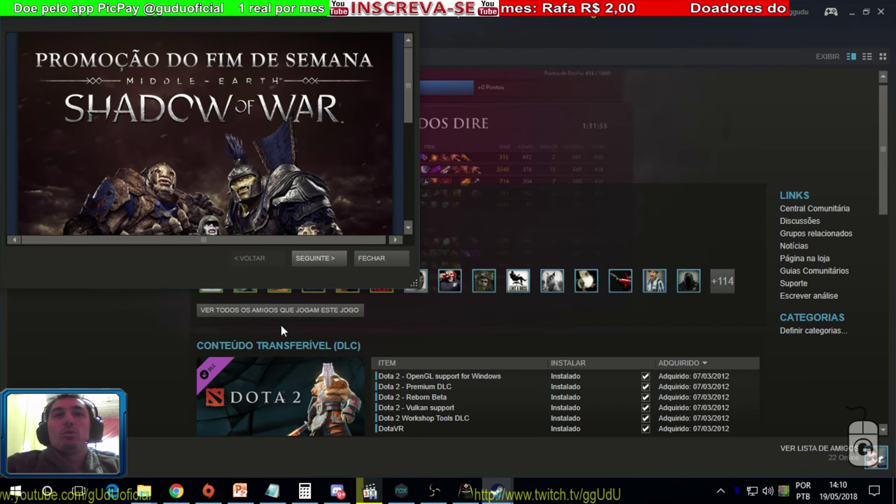
pyautogui.click(273, 168)
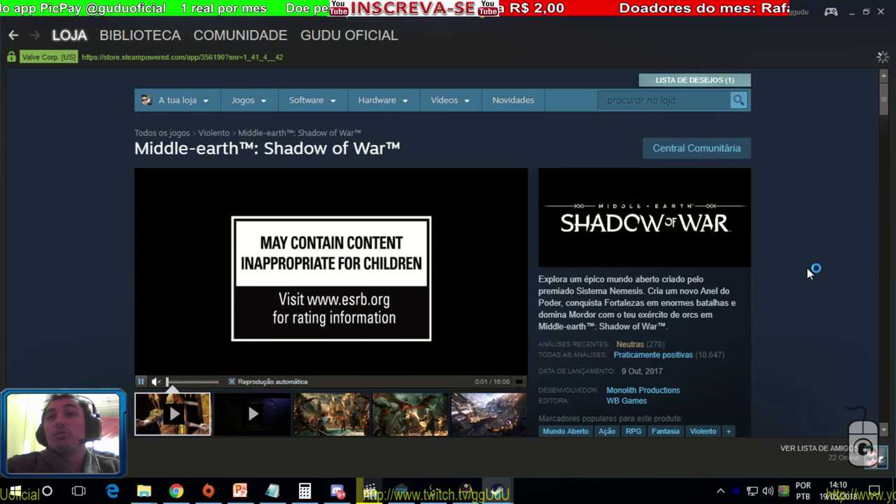
pyautogui.scroll(-3, 805, 272)
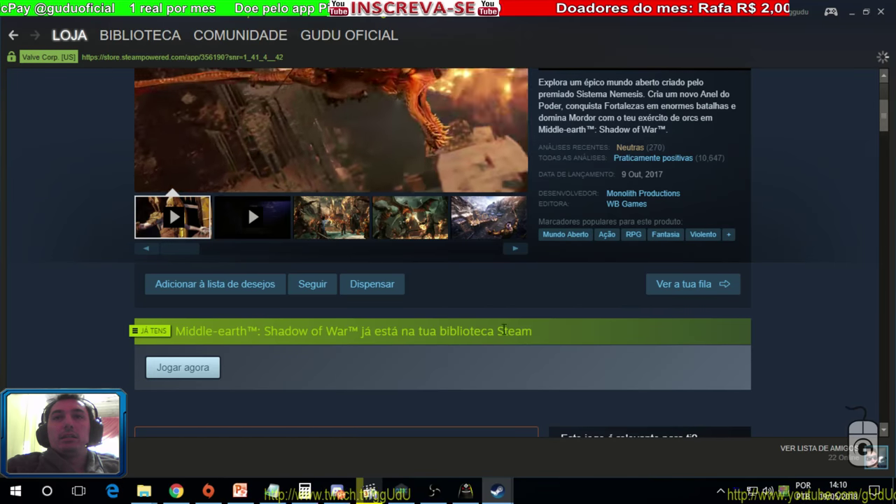
pyautogui.scroll(-2, 463, 343)
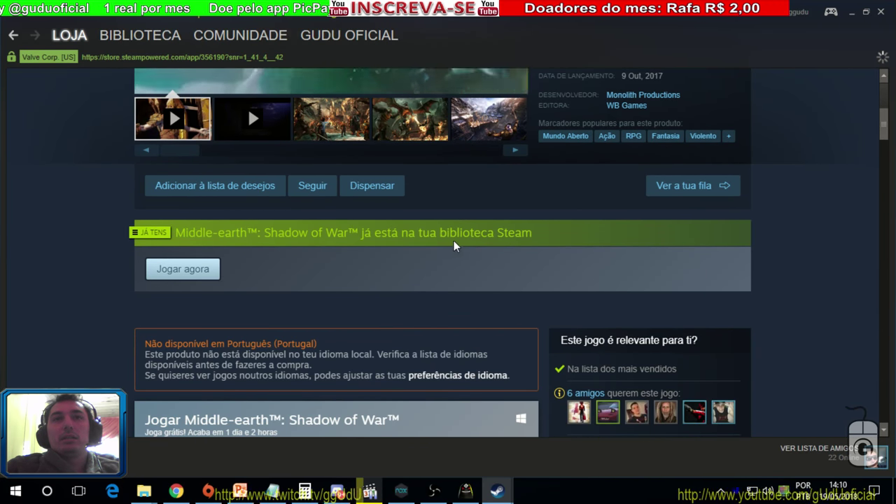
pyautogui.scroll(4, 516, 294)
pyautogui.scroll(-7, 516, 292)
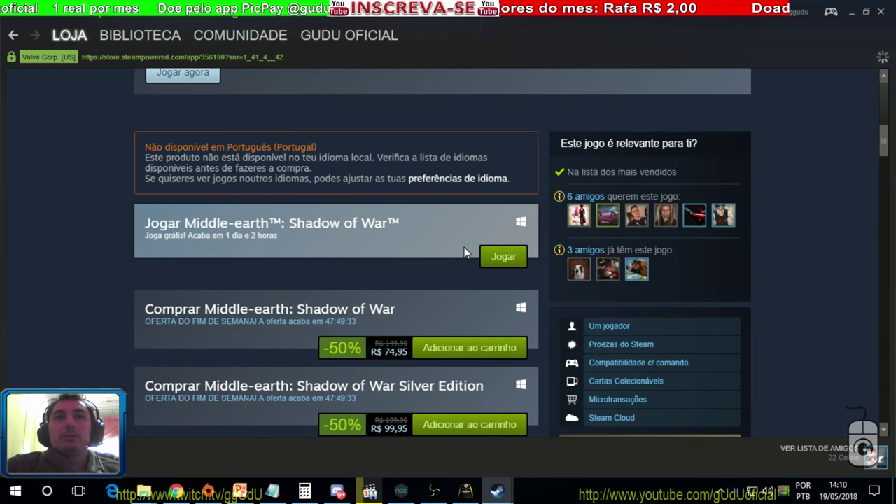
pyautogui.click(503, 257)
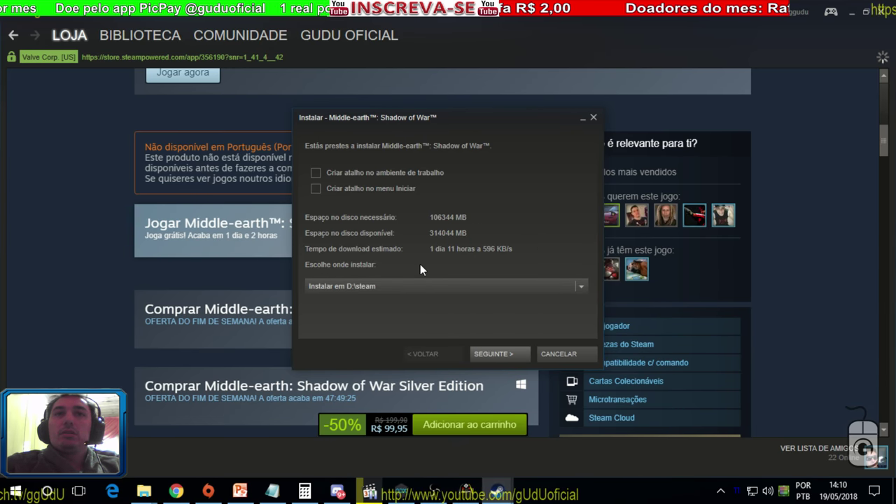
# Step: Try C:\JOGOS\Steam as the Shadow of War install location, continue to the licence agreement, and reopen the location choices
pyautogui.click(583, 284)
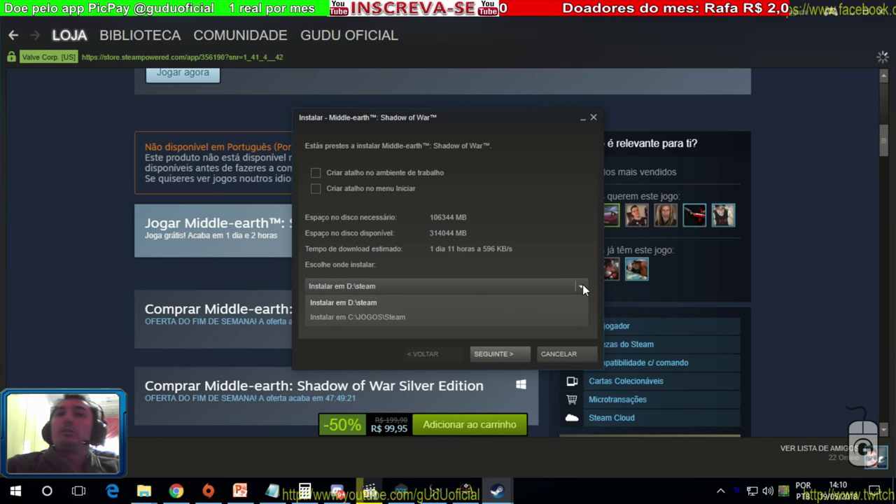
pyautogui.click(371, 319)
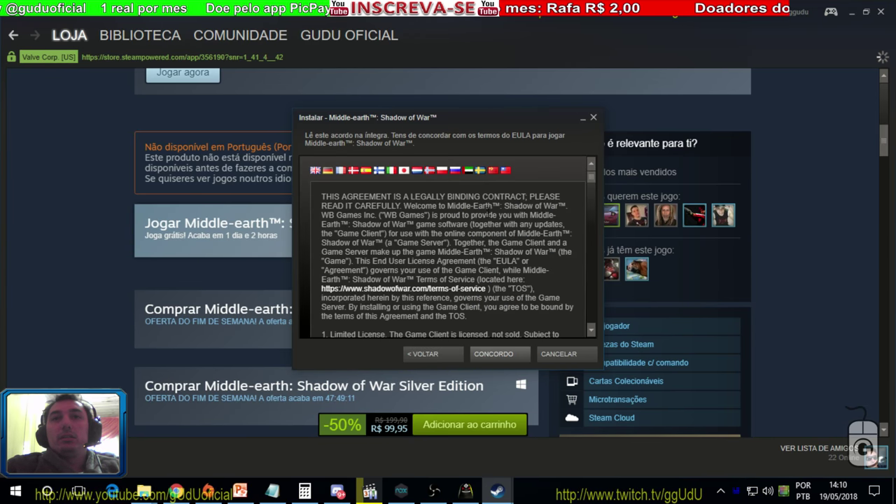
pyautogui.click(496, 350)
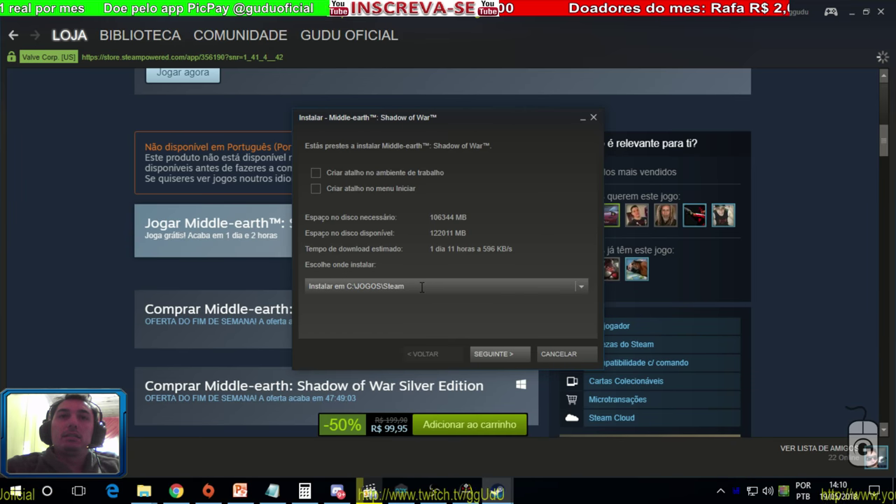
pyautogui.click(575, 286)
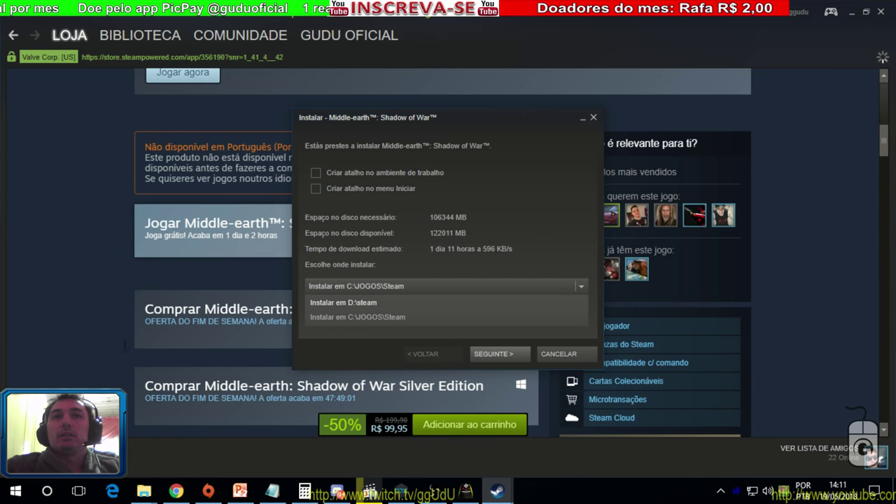
# Step: Switch to File Explorer and examine the installed game folders in D:\steam\steamapps\common
pyautogui.moveTo(142, 492)
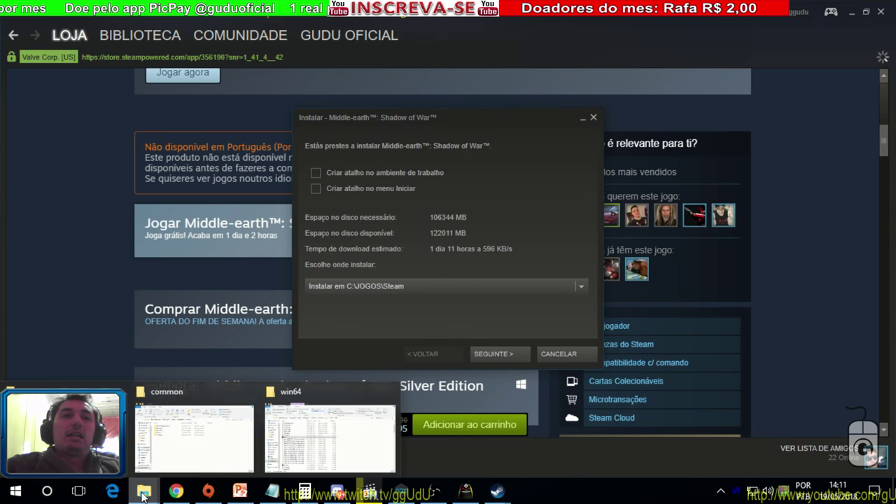
pyautogui.click(196, 431)
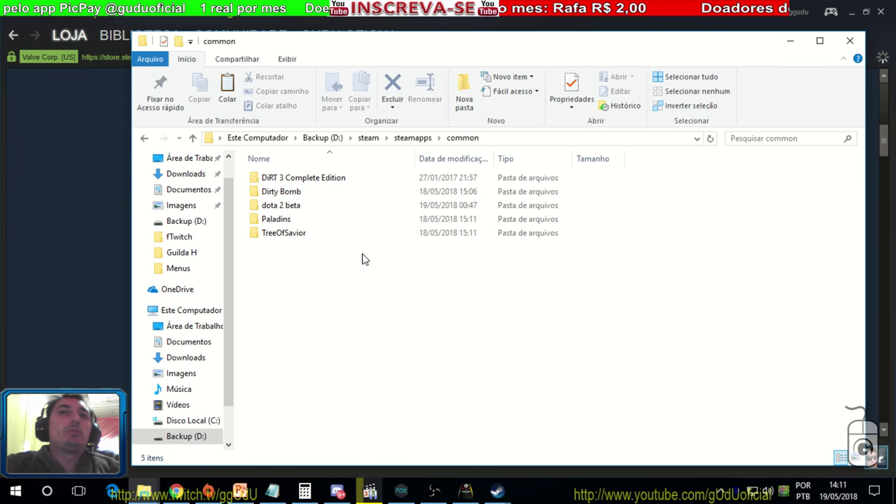
pyautogui.click(412, 139)
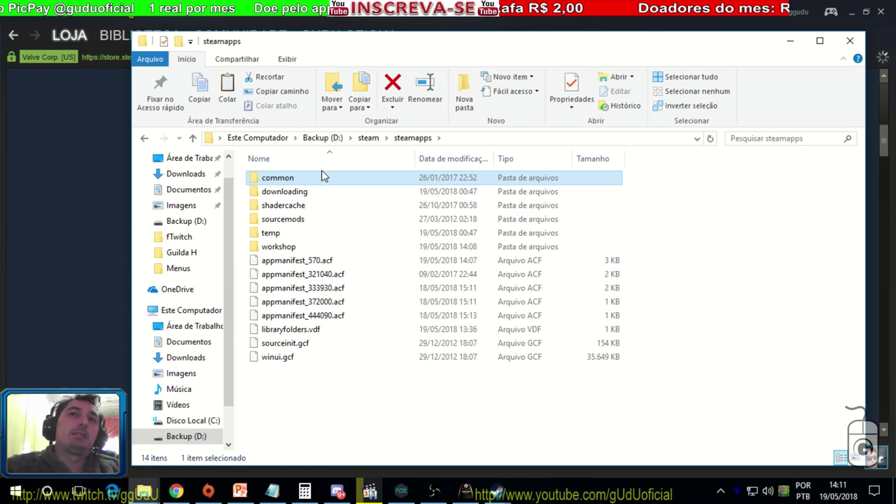
pyautogui.doubleClick(299, 181)
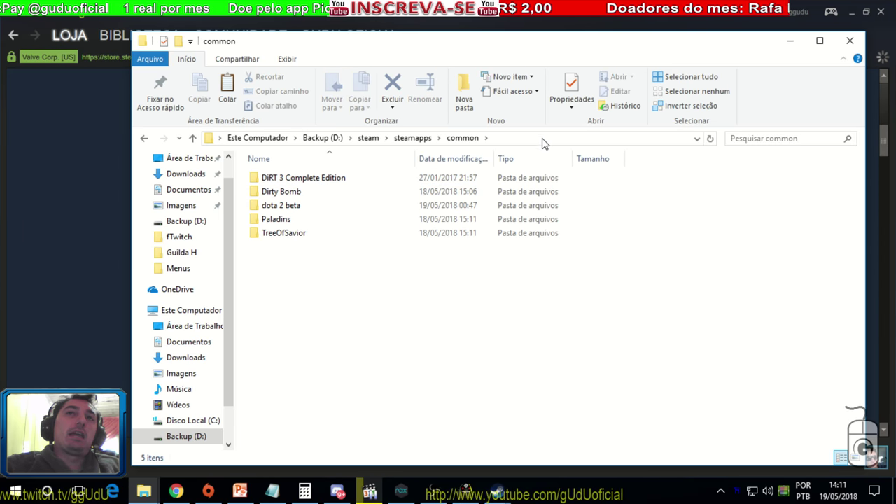
pyautogui.click(524, 144)
pyautogui.click(380, 310)
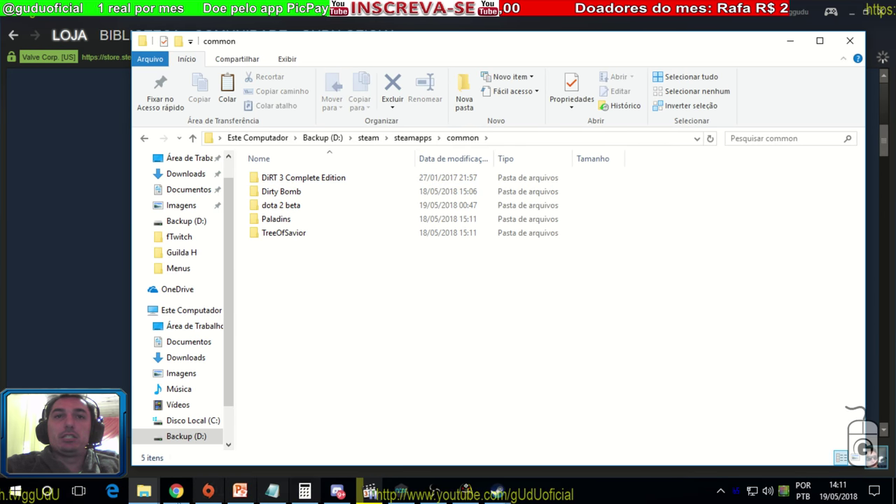
# Step: Examine the C:\JOGOS\Steam folder, its steamapps subfolder and the parent JOGOS folder
pyautogui.moveTo(143, 491)
pyautogui.click(330, 430)
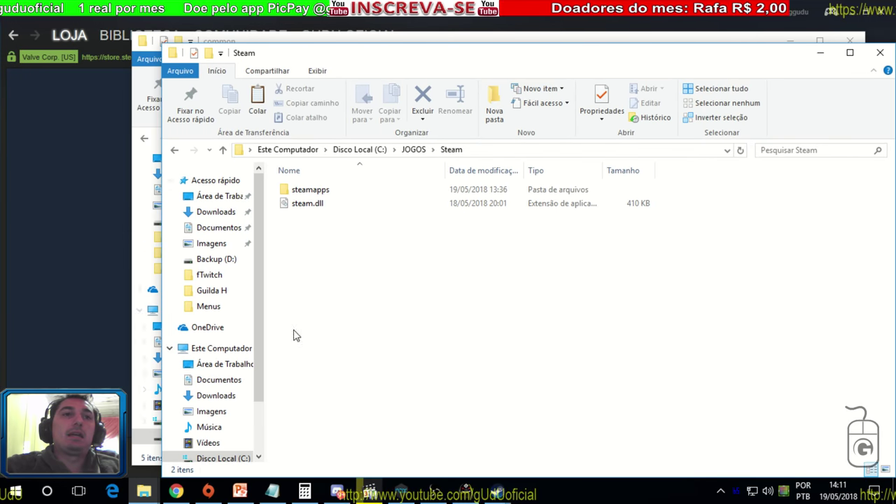
pyautogui.doubleClick(311, 192)
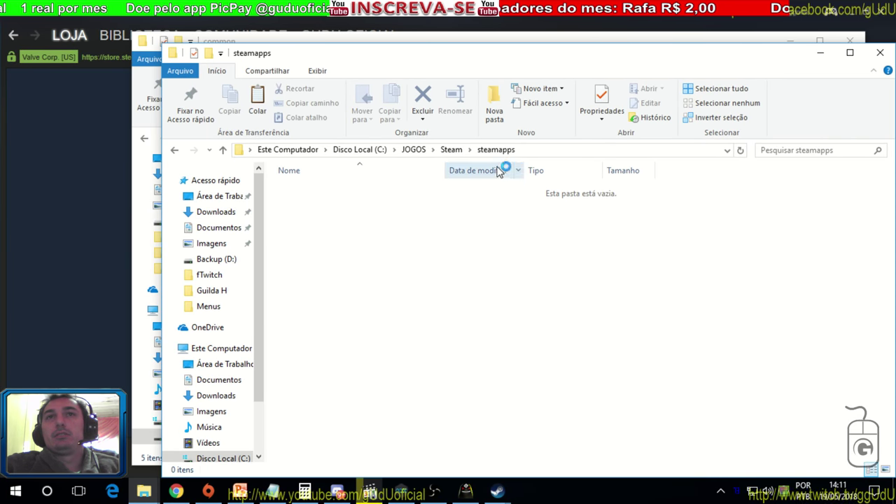
pyautogui.press('BackSpace')
pyautogui.click(309, 231)
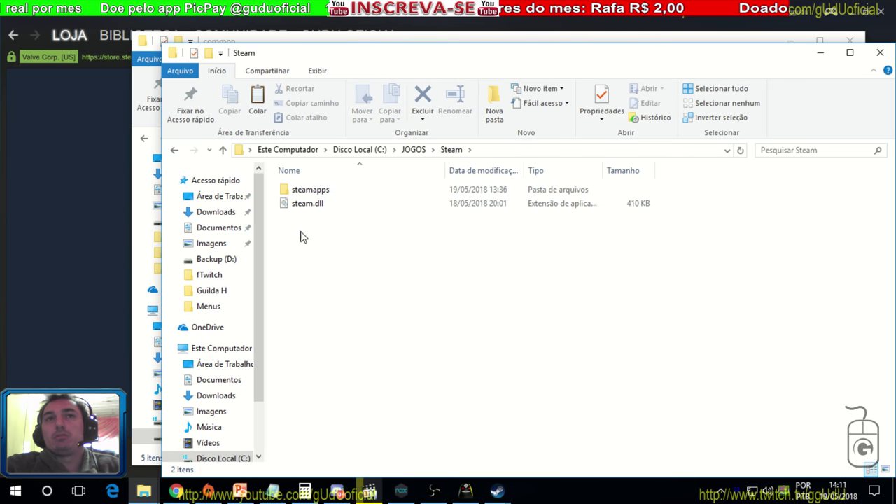
pyautogui.click(326, 193)
pyautogui.doubleClick(326, 193)
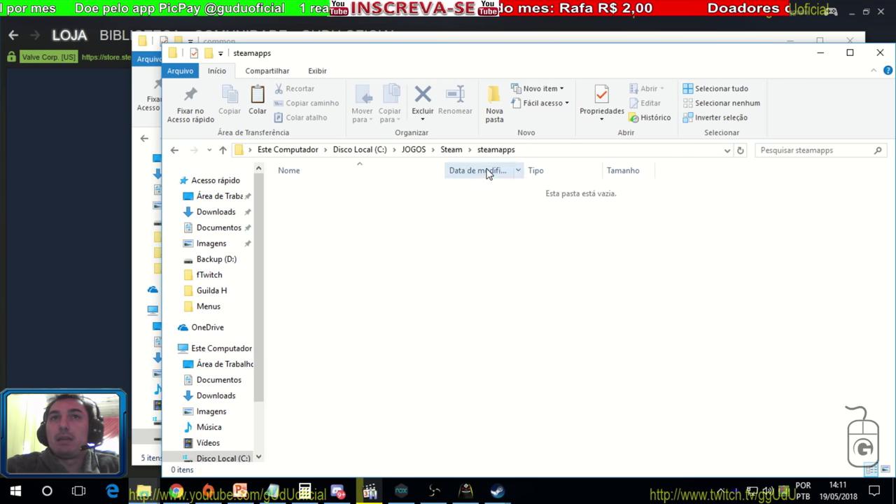
pyautogui.click(451, 149)
pyautogui.click(346, 222)
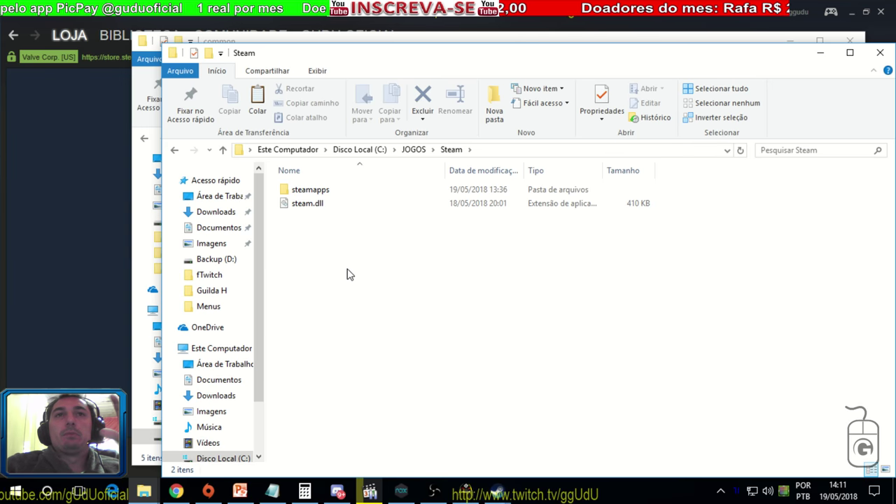
pyautogui.moveTo(333, 242); pyautogui.dragTo(308, 187)
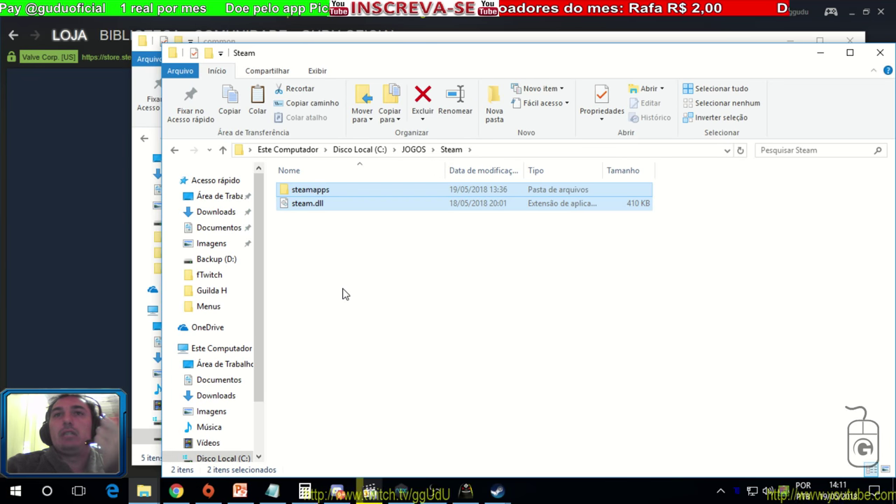
pyautogui.click(414, 151)
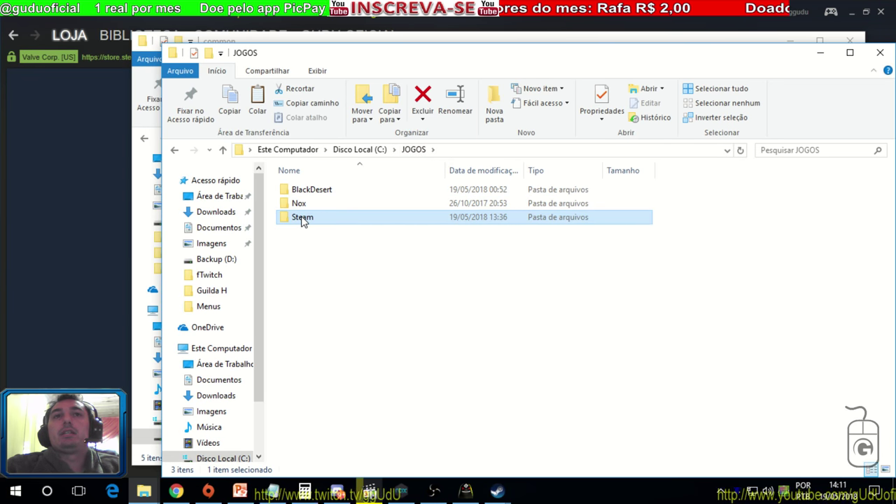
pyautogui.doubleClick(300, 217)
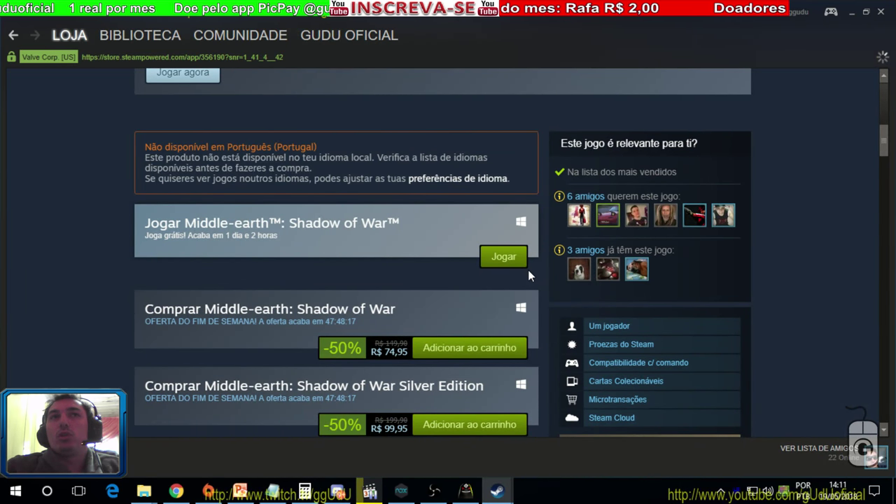
# Step: Switch back to Steam and restart the free Shadow of War installation with C:\JOGOS\Steam as the install location
pyautogui.click(509, 259)
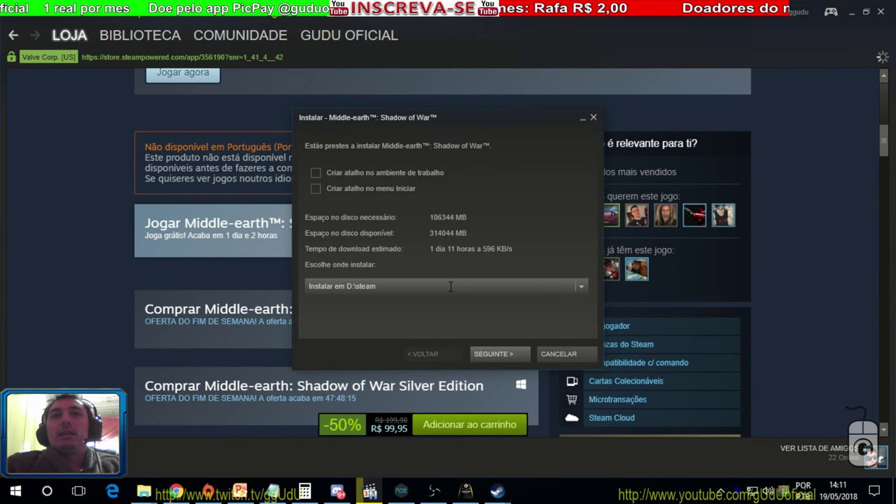
pyautogui.click(557, 285)
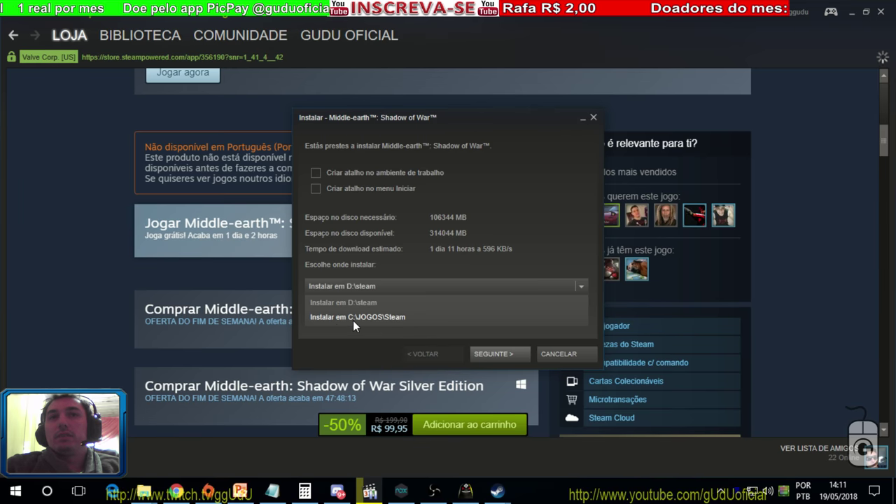
pyautogui.click(390, 318)
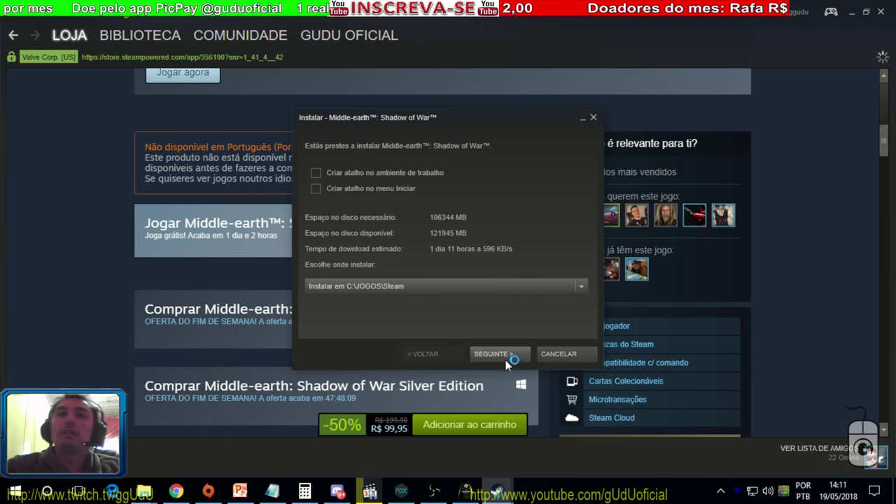
pyautogui.click(483, 350)
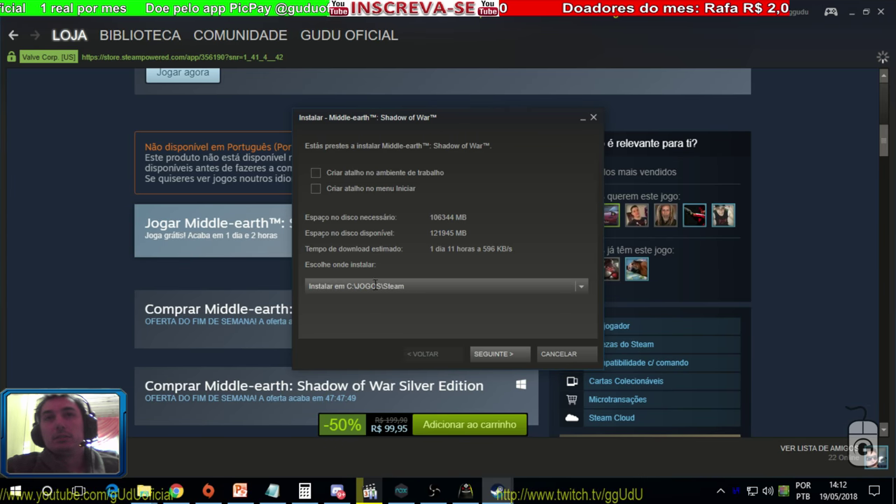
# Step: Set the Shadow of War install location to D:\steam and accept the game's licence agreement
pyautogui.click(581, 287)
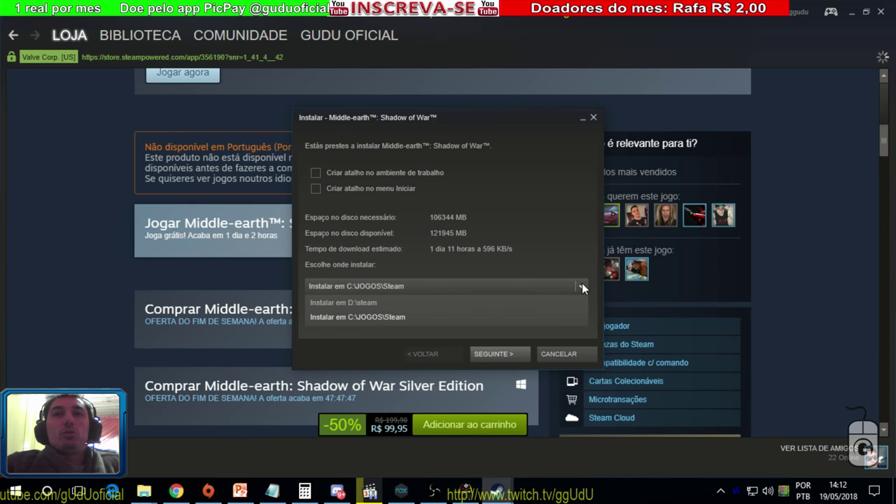
pyautogui.click(378, 302)
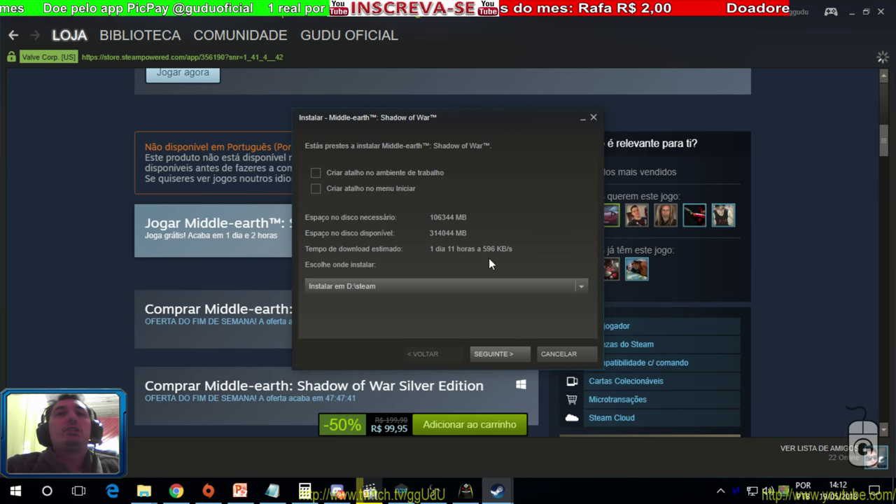
pyautogui.click(501, 356)
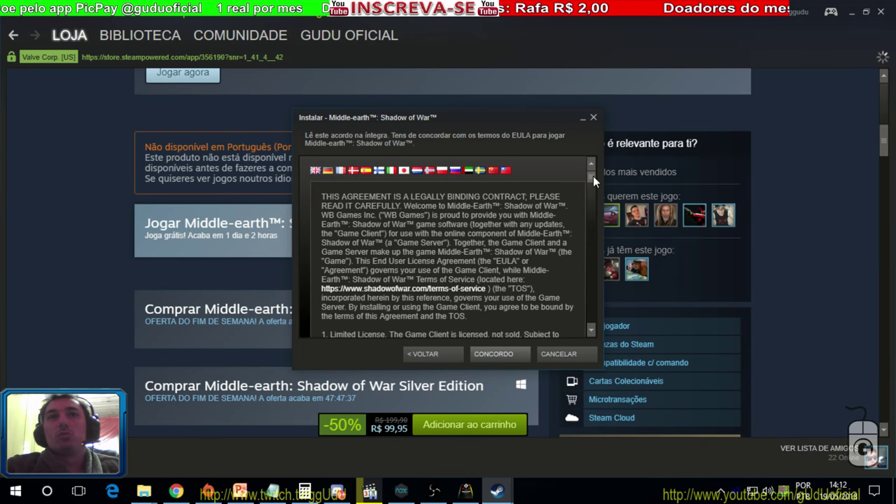
pyautogui.moveTo(593, 176)
pyautogui.mouseDown()
pyautogui.moveTo(593, 199)
pyautogui.moveTo(594, 175)
pyautogui.mouseUp()
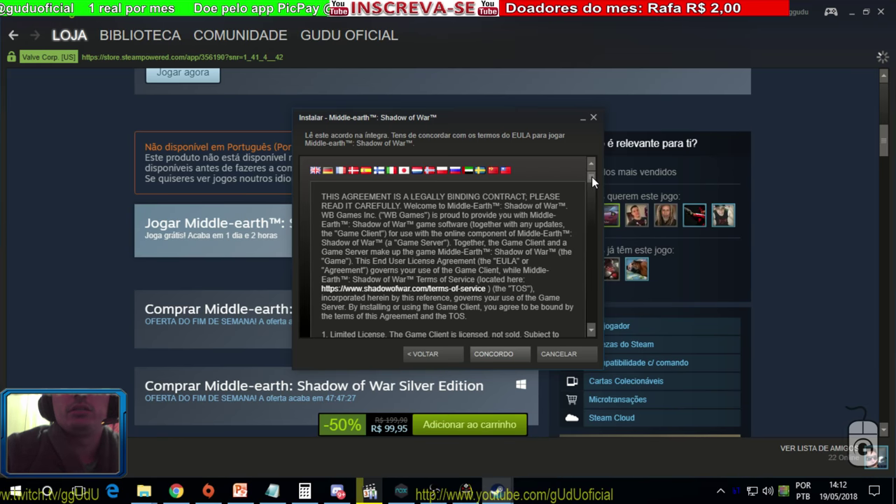
pyautogui.moveTo(591, 177); pyautogui.dragTo(593, 334)
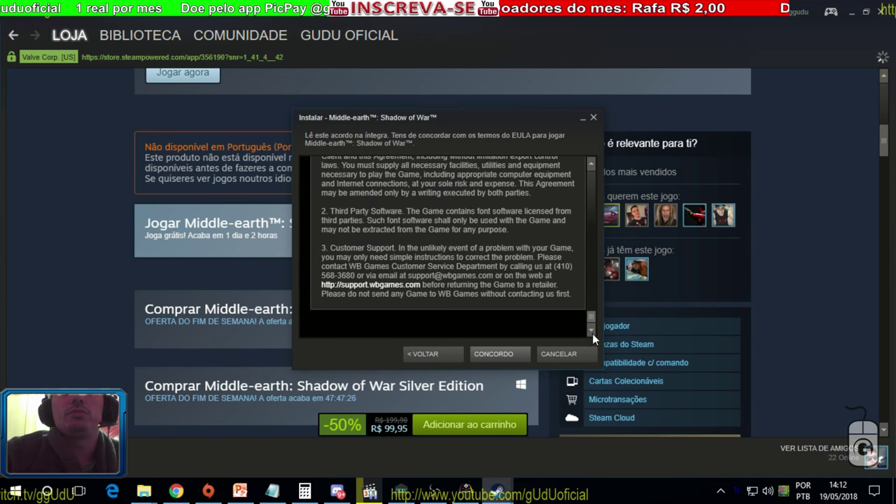
pyautogui.click(507, 357)
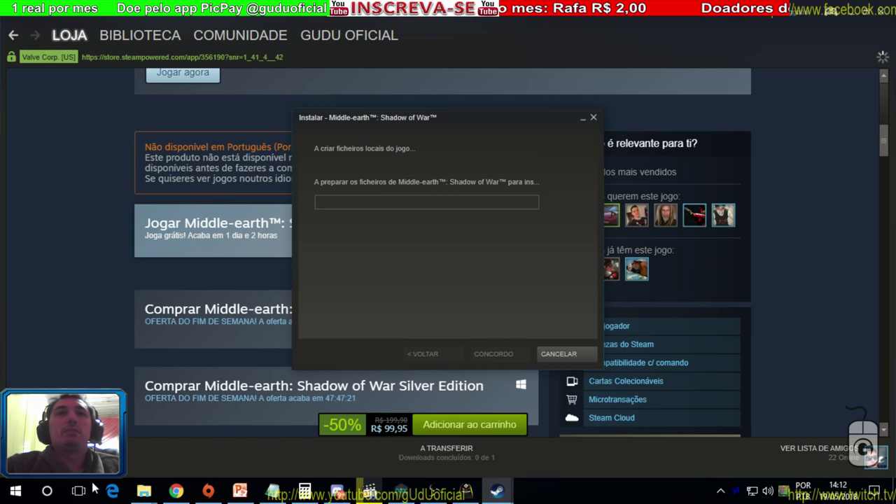
# Step: Switch to File Explorer and check D:\steam\steamapps and its common folder for the new game's files
pyautogui.moveTo(144, 490)
pyautogui.click(319, 438)
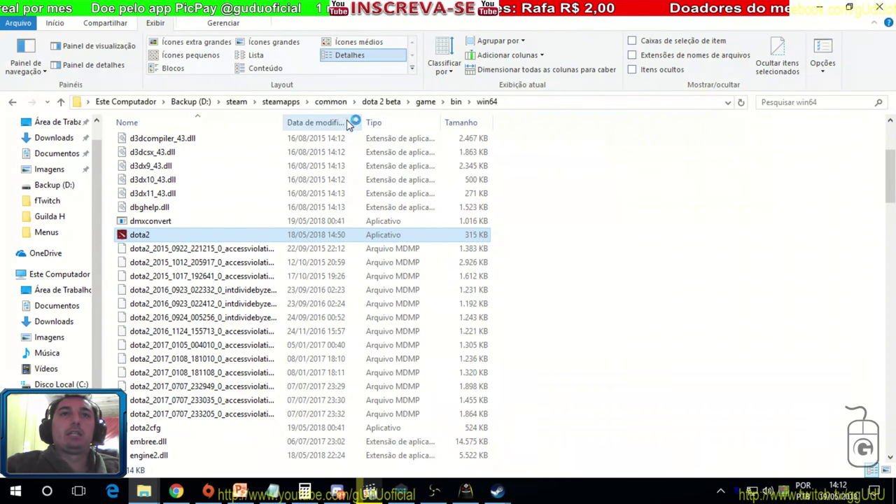
pyautogui.click(324, 103)
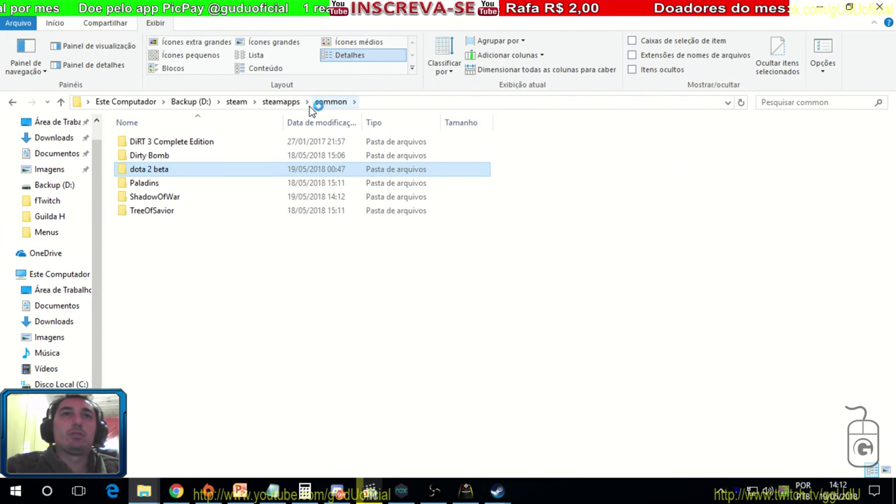
pyautogui.click(197, 270)
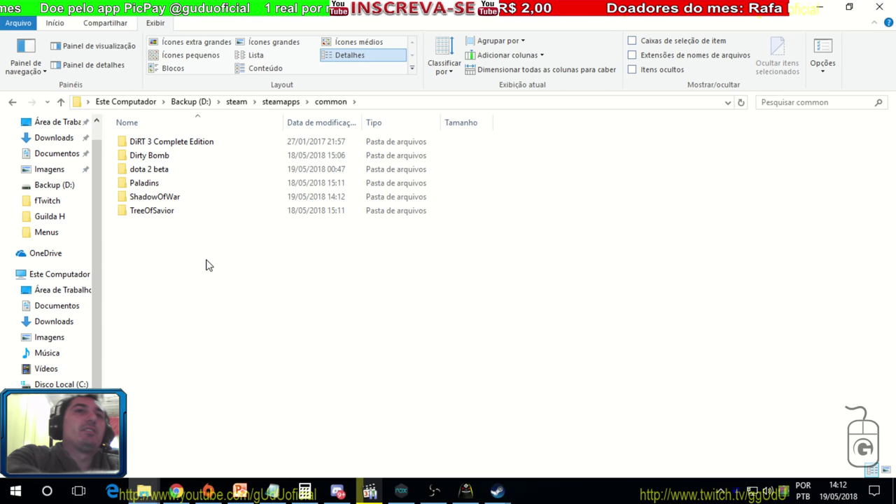
pyautogui.click(280, 103)
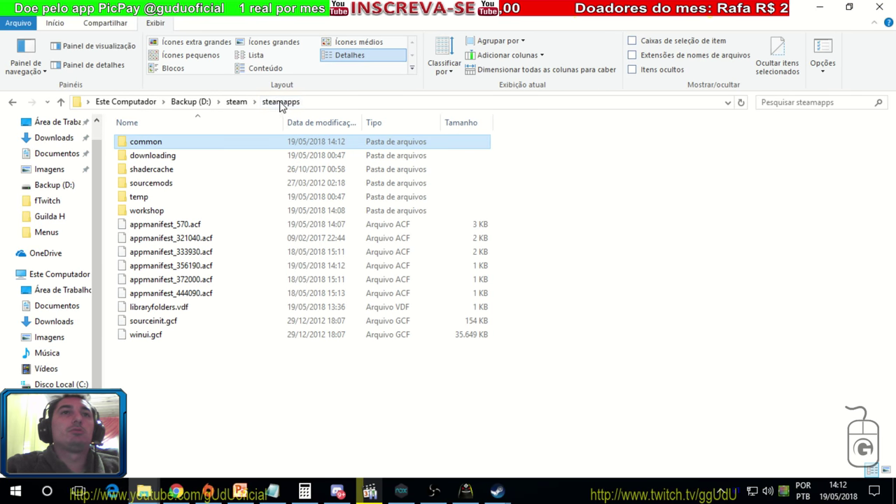
pyautogui.doubleClick(157, 143)
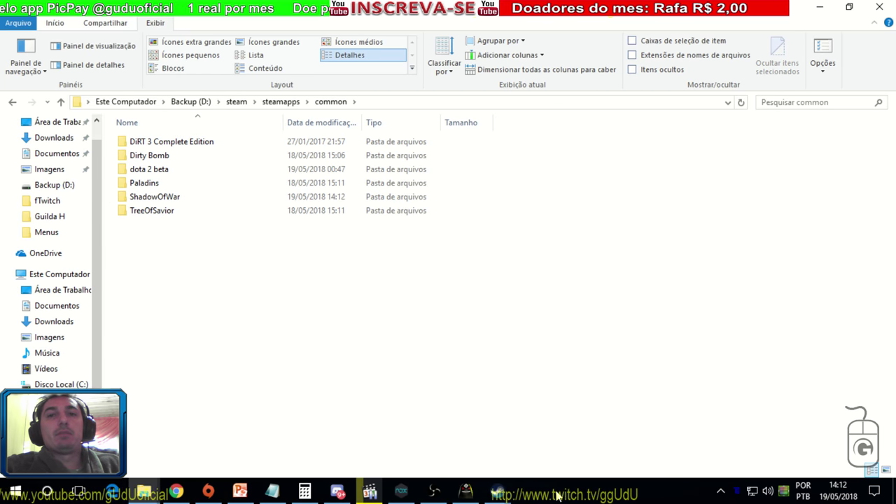
# Step: Check the steamapps folder inside C:\JOGOS\Steam for game files and return to its parent folder
pyautogui.moveTo(144, 493)
pyautogui.click(196, 431)
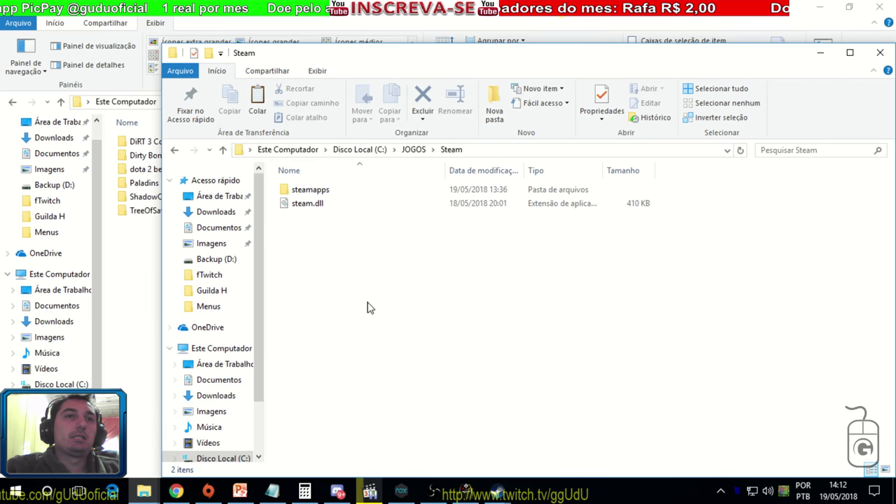
pyautogui.doubleClick(308, 189)
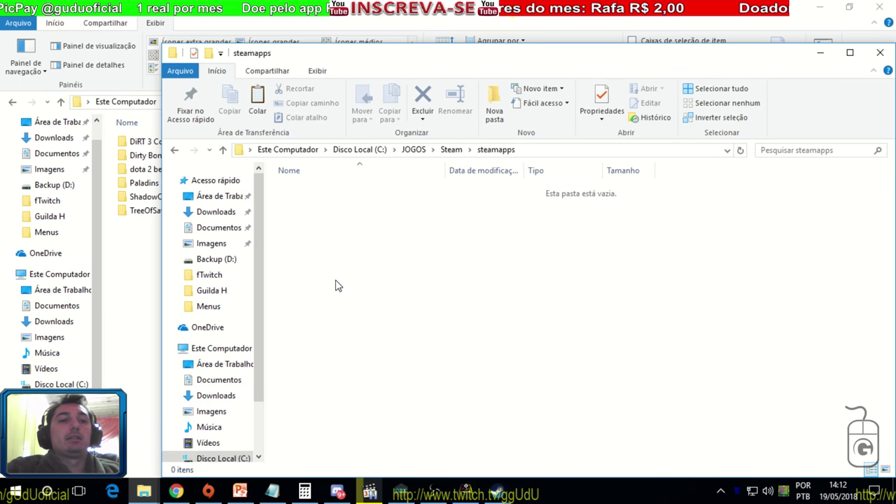
pyautogui.click(450, 149)
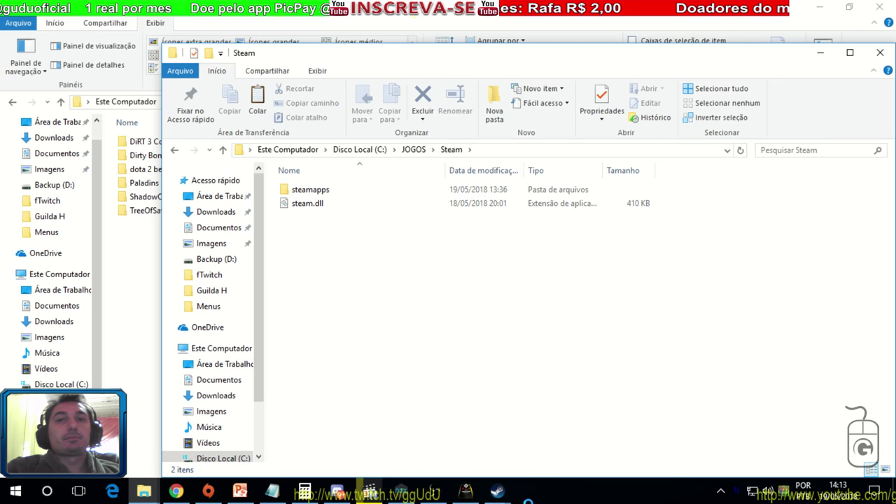
# Step: Switch to Steam and check the progress of the Shadow of War installation
pyautogui.moveTo(497, 490)
pyautogui.click(562, 405)
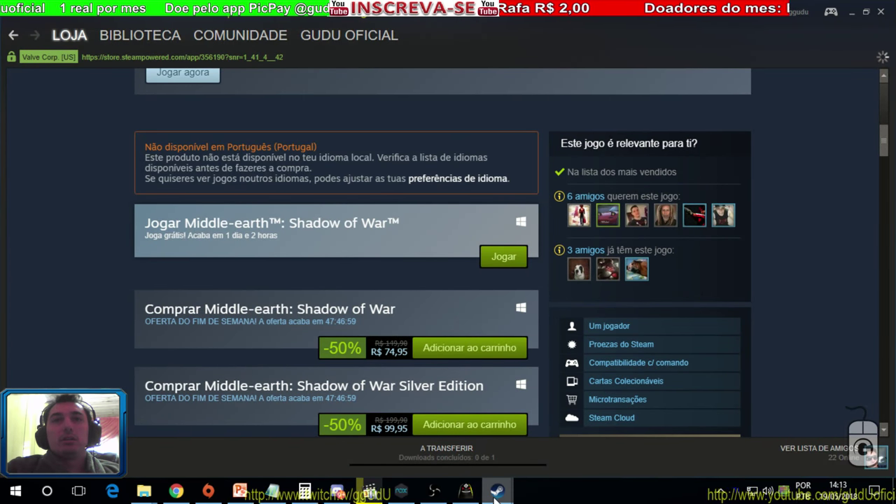
pyautogui.click(634, 409)
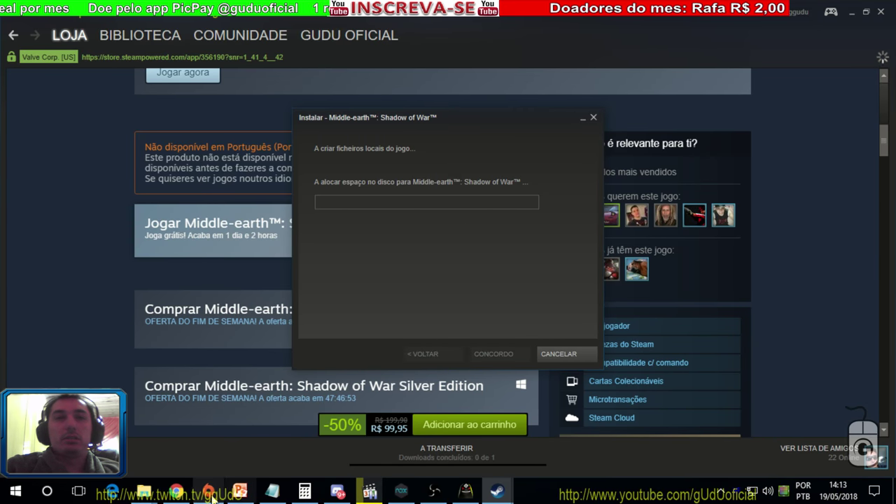
# Step: Switch to File Explorer and examine the D:\steam\steamapps\common path and its game folders
pyautogui.moveTo(146, 494)
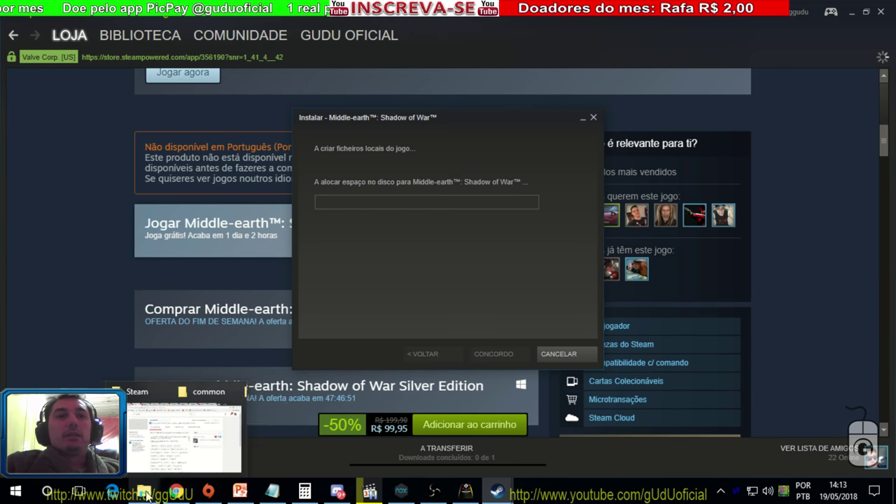
pyautogui.click(183, 438)
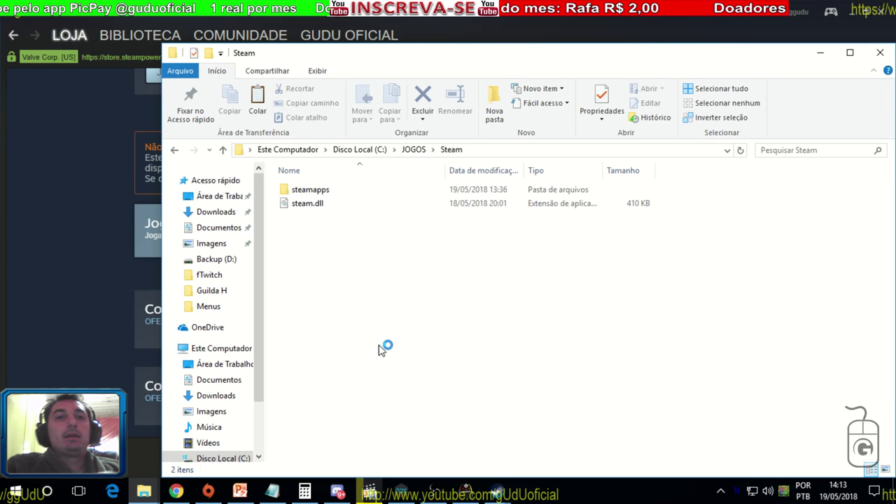
pyautogui.moveTo(145, 494)
pyautogui.click(329, 430)
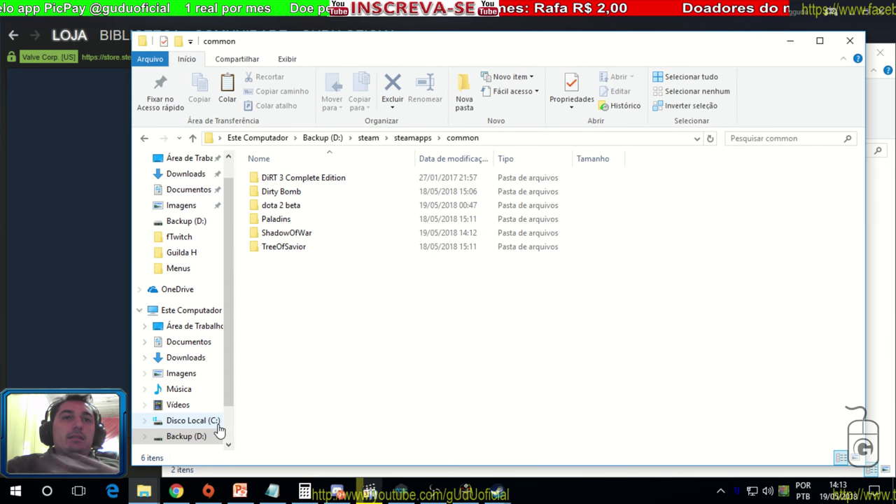
pyautogui.click(532, 138)
pyautogui.moveTo(229, 139); pyautogui.dragTo(325, 138)
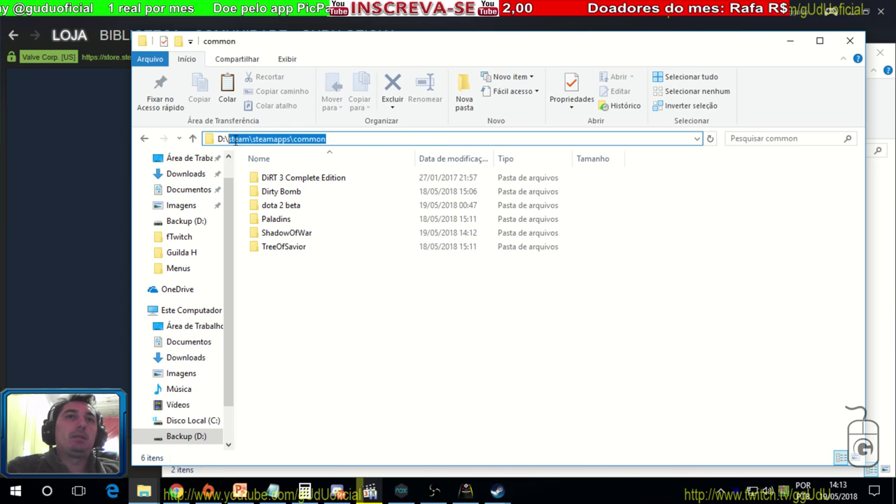
pyautogui.click(410, 250)
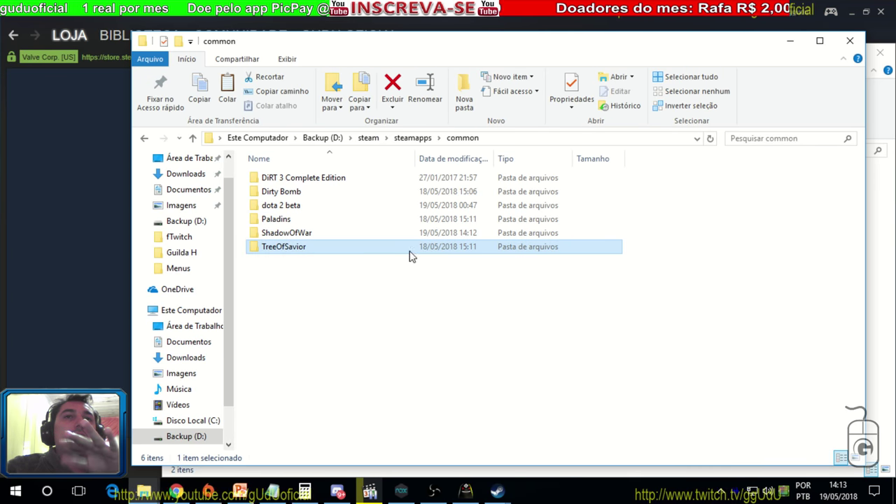
pyautogui.click(142, 494)
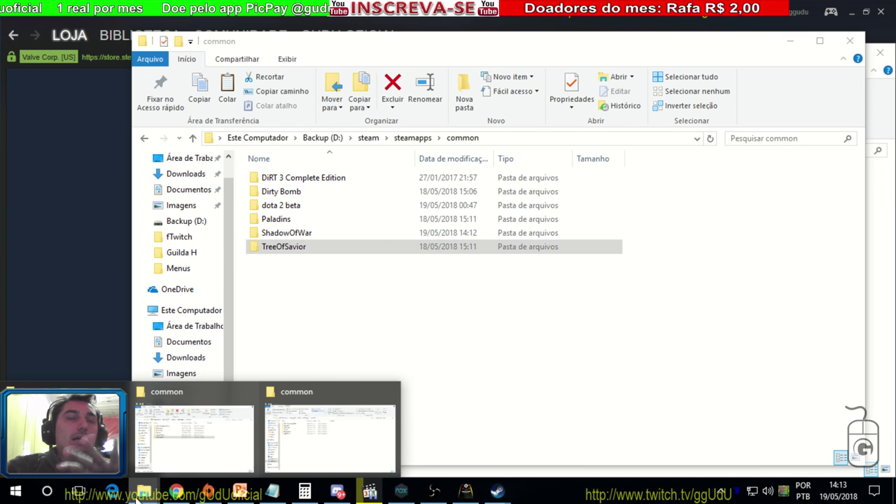
pyautogui.click(330, 439)
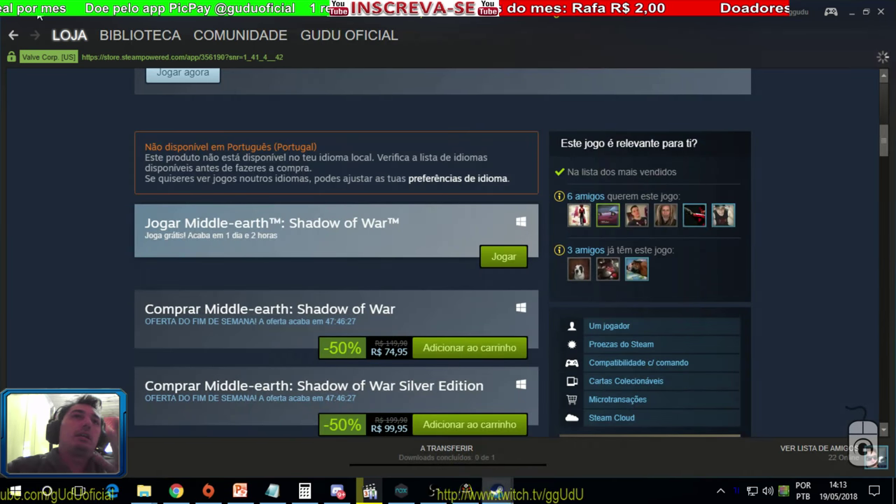
# Step: Switch back to Steam, open its settings and look through the categories to the account settings
pyautogui.click(19, 17)
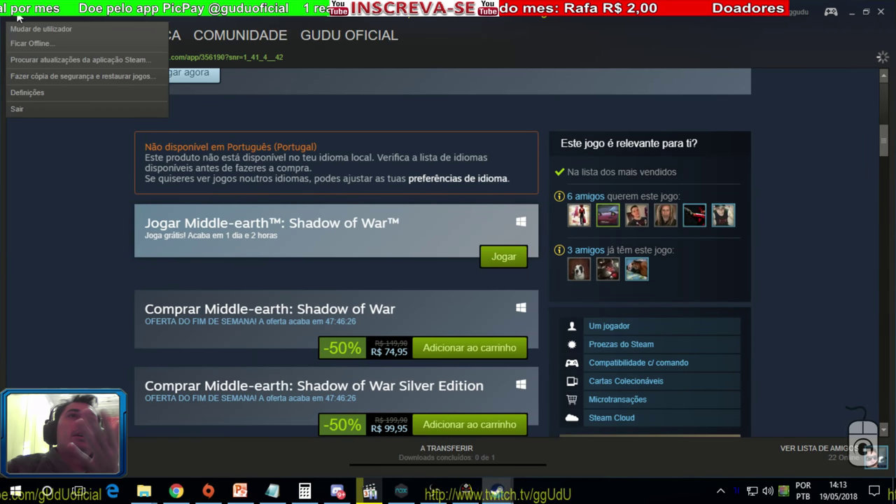
pyautogui.click(26, 94)
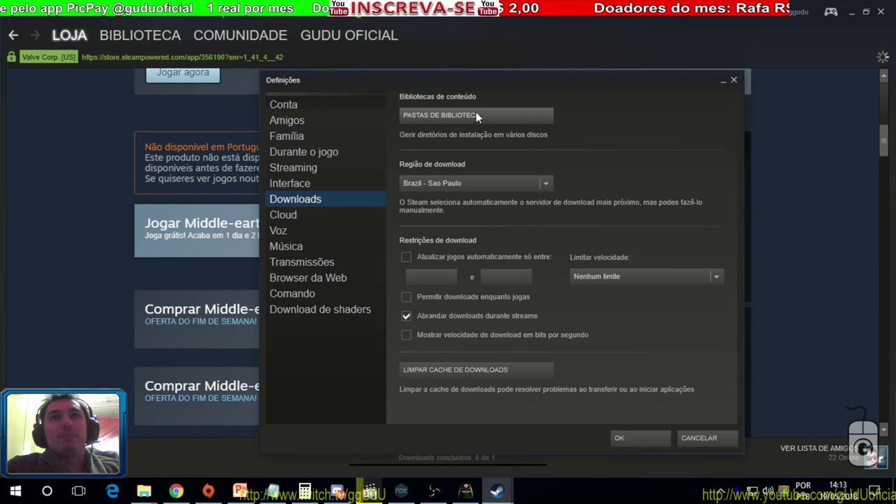
pyautogui.click(305, 121)
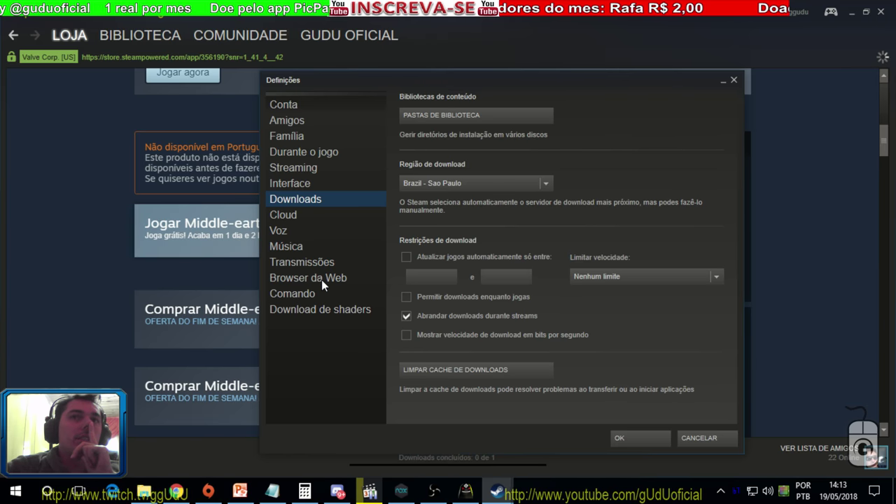
pyautogui.click(294, 182)
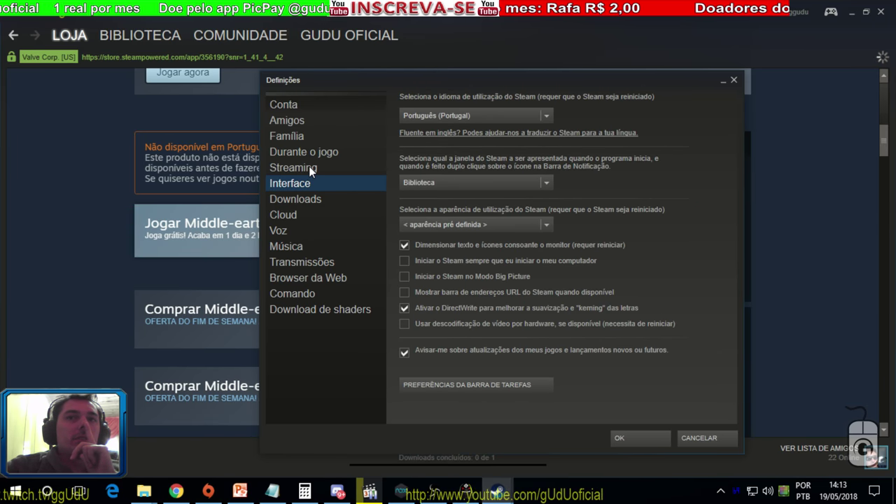
pyautogui.click(309, 167)
pyautogui.click(309, 152)
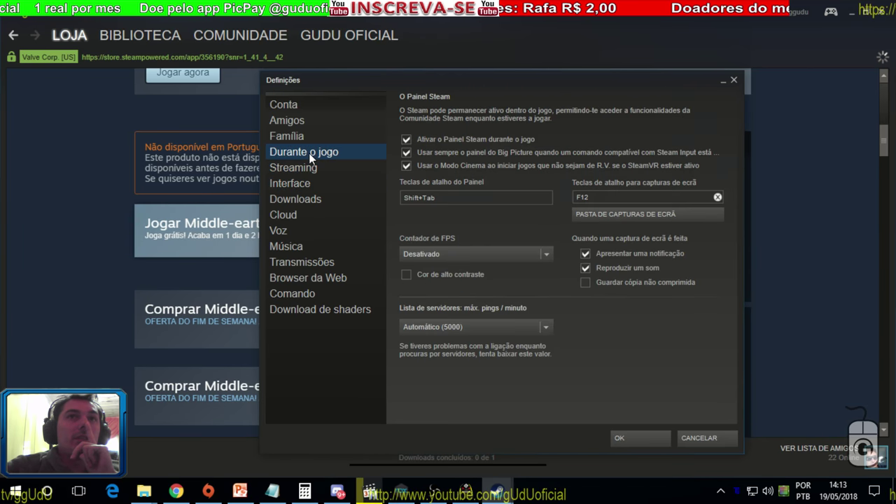
pyautogui.click(301, 103)
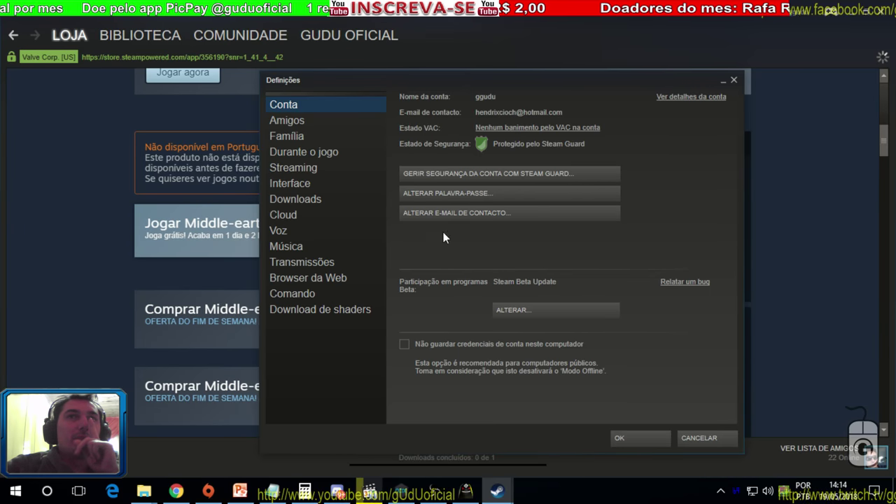
# Step: Review the available Steam beta participation options and leave without changing the selection
pyautogui.click(537, 310)
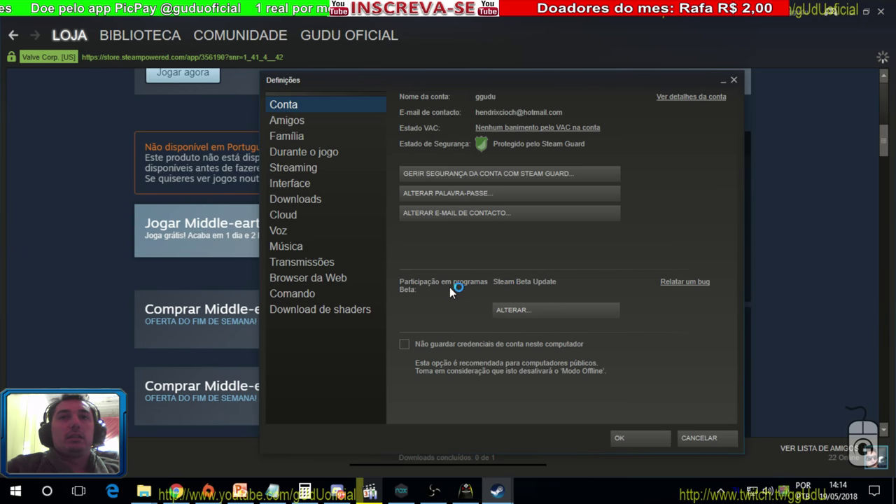
pyautogui.click(537, 311)
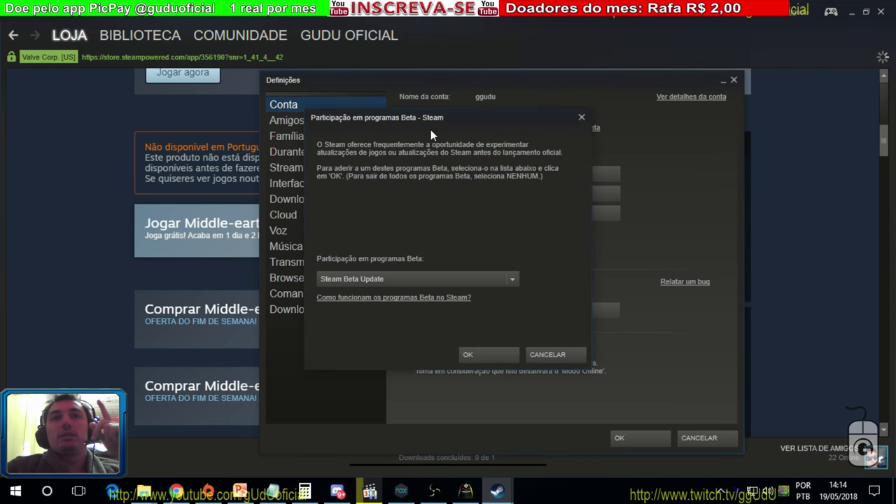
pyautogui.moveTo(479, 120); pyautogui.dragTo(541, 19)
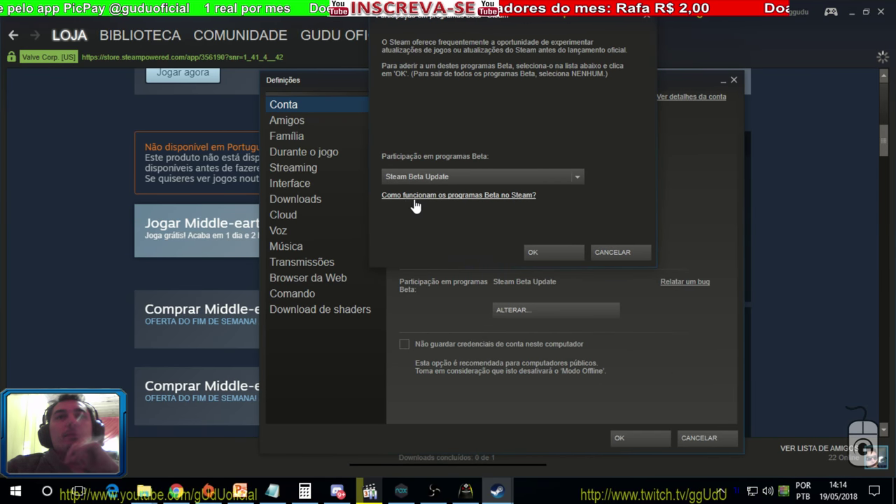
pyautogui.click(583, 175)
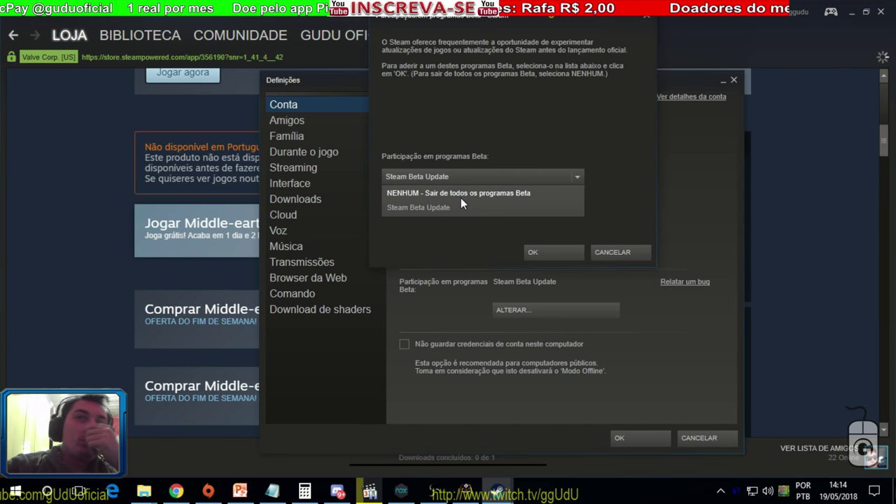
pyautogui.click(620, 252)
# Step: Review the Steam library folders in the download settings, highlight C:\JOGOS\Steam and close the list
pyautogui.click(312, 200)
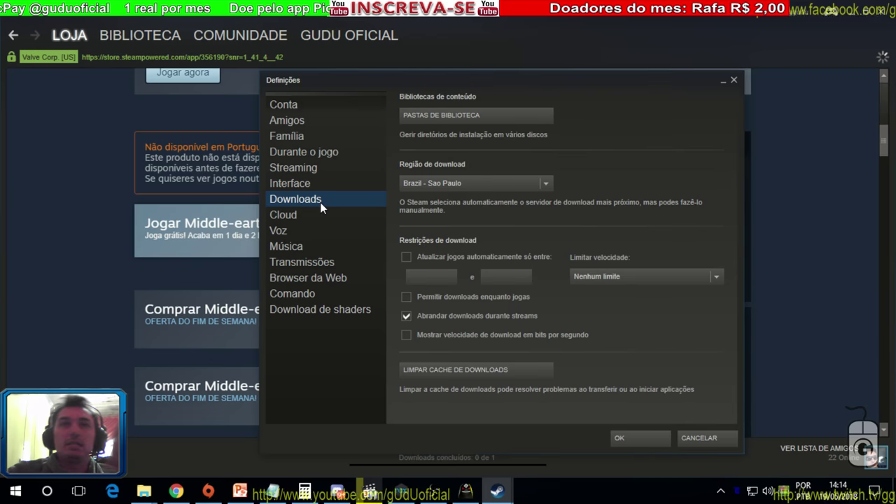
pyautogui.click(487, 117)
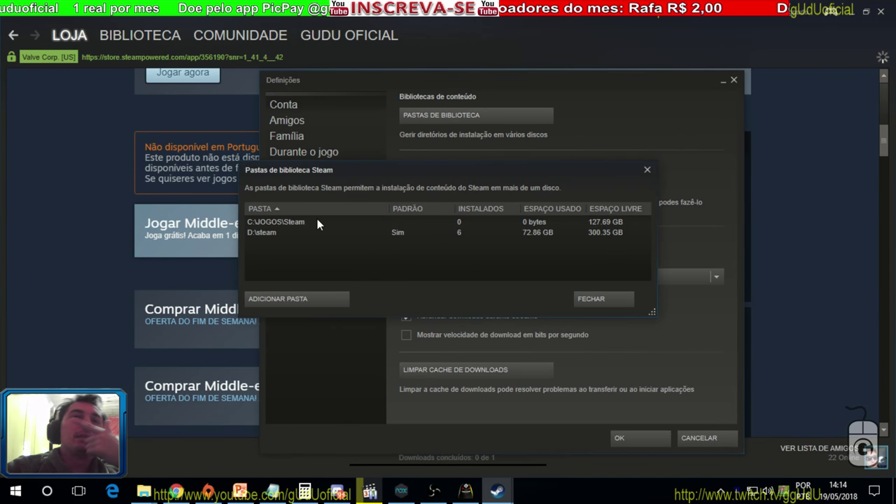
pyautogui.click(304, 224)
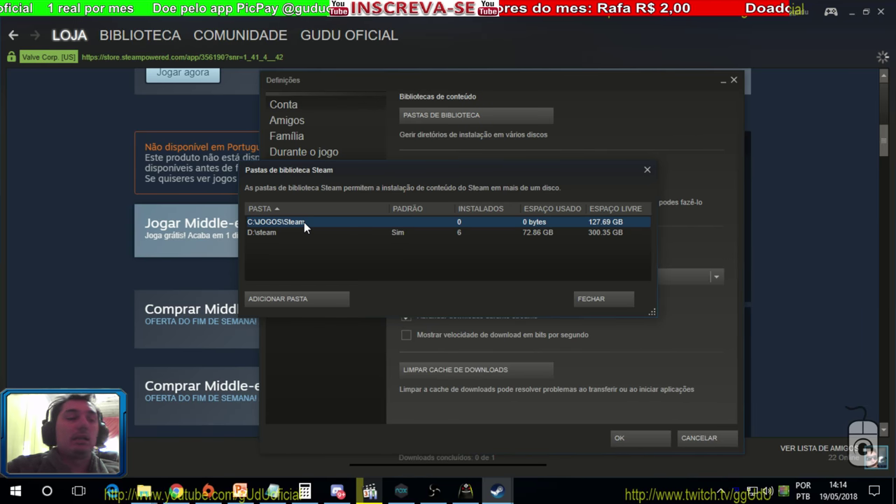
pyautogui.click(604, 299)
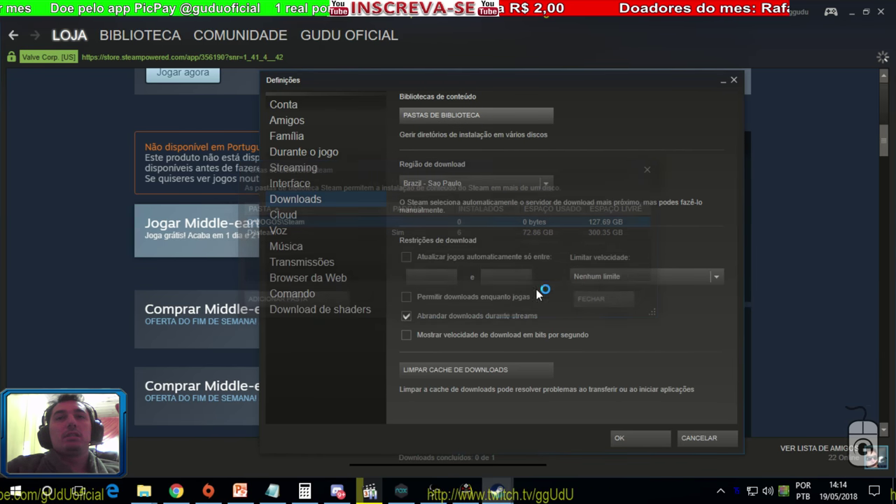
# Step: Check the Shadow of War installation progress and switch to D:\steam\steamapps\common in File Explorer
pyautogui.moveTo(498, 492)
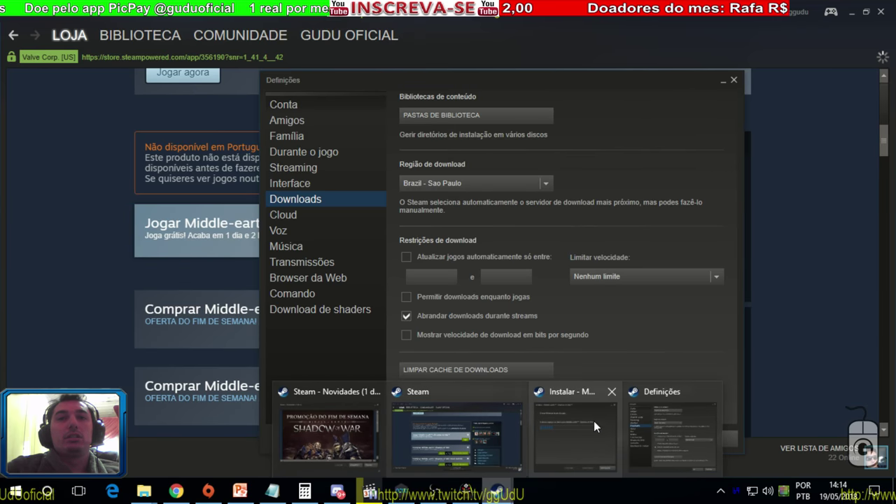
pyautogui.click(574, 410)
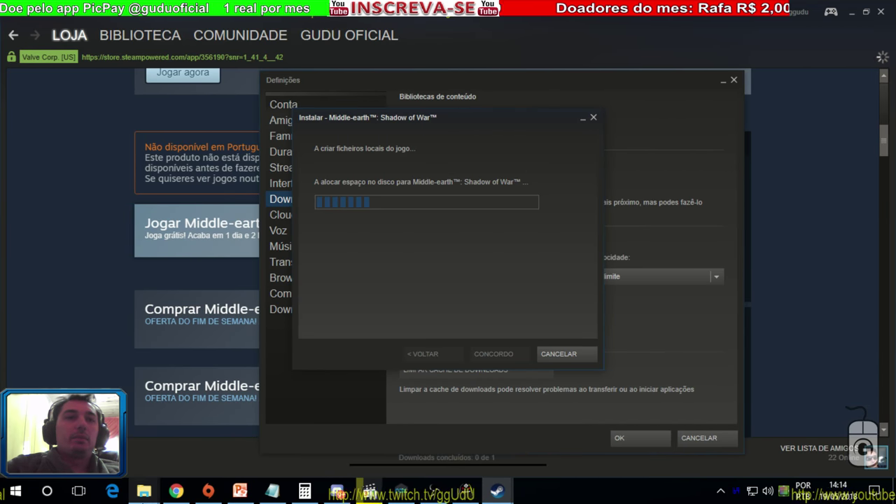
pyautogui.moveTo(143, 492)
pyautogui.click(329, 427)
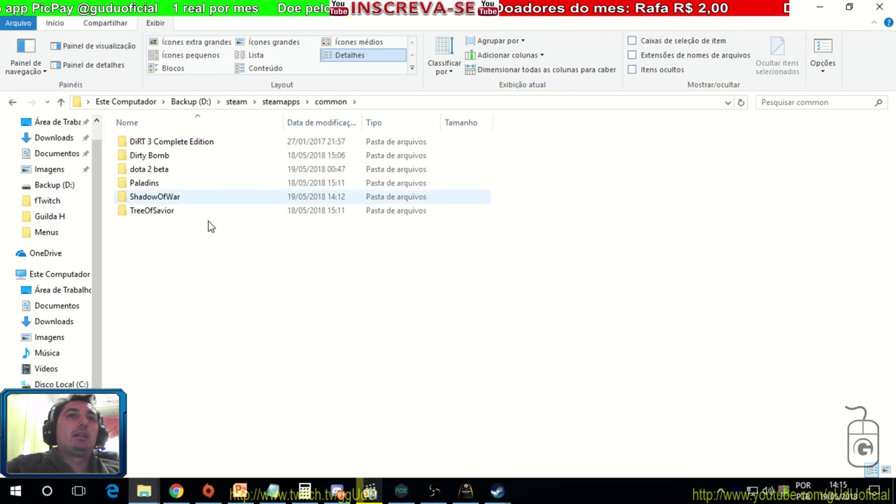
# Step: Select the dota 2 beta folder and show the exit option of the Steam background process without quitting it
pyautogui.click(166, 172)
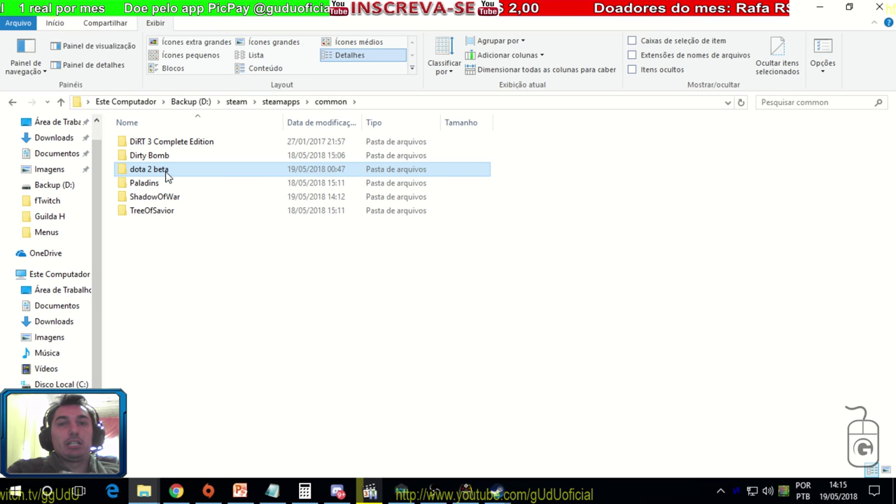
pyautogui.click(720, 491)
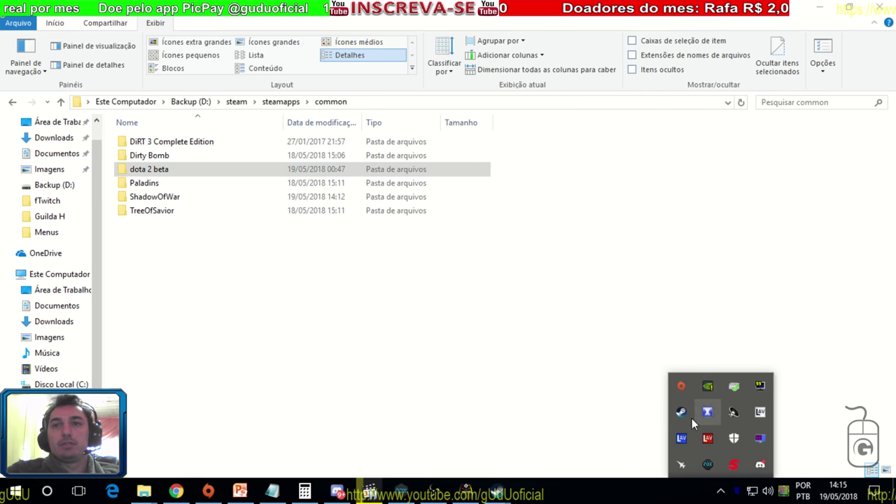
pyautogui.rightClick(681, 411)
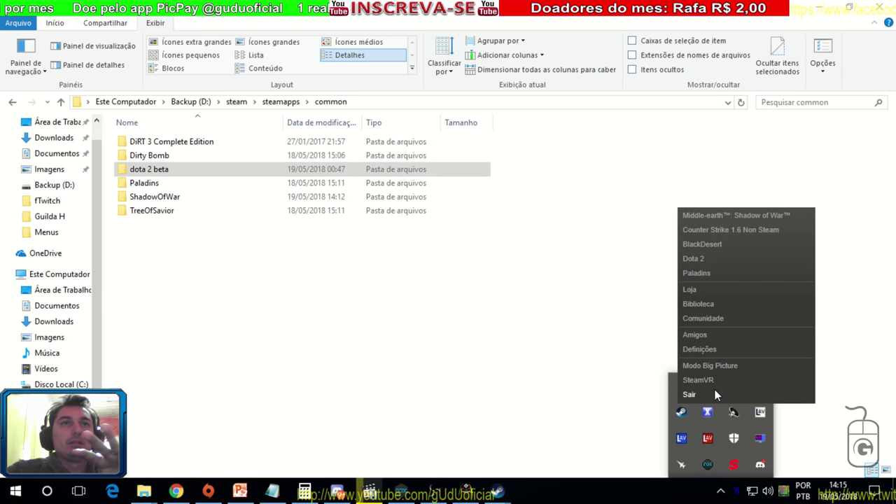
# Step: Cut the dota 2 beta folder from D:\steam\steamapps\common
pyautogui.click(176, 168)
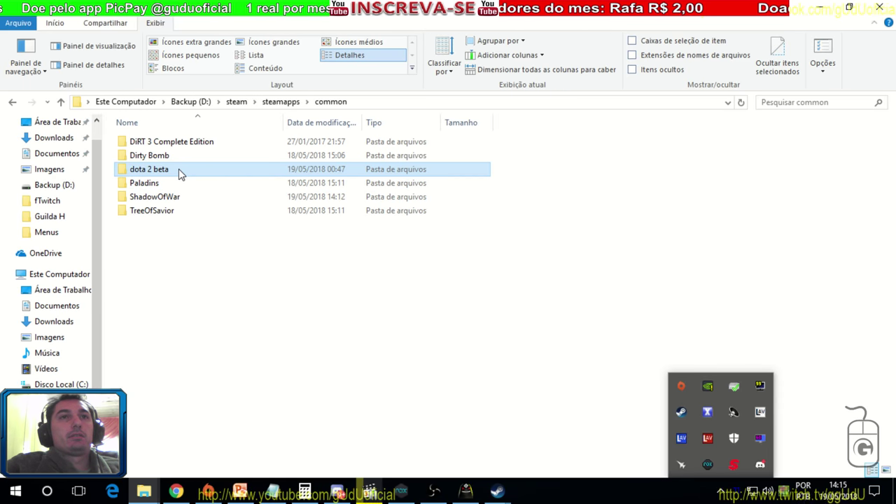
pyautogui.rightClick(179, 168)
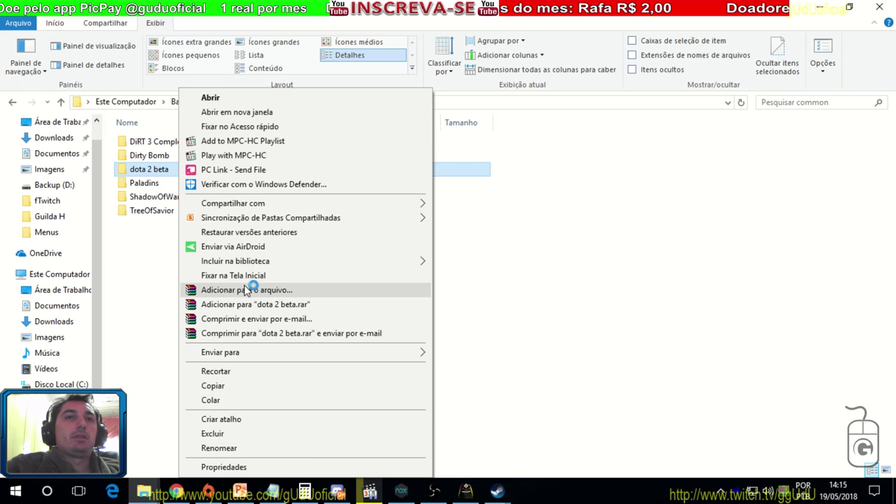
pyautogui.click(230, 372)
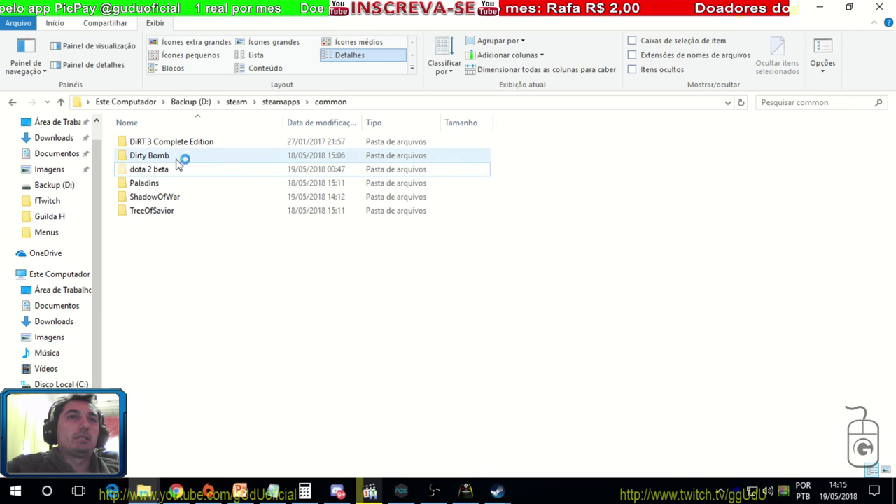
# Step: Switch to the C:\JOGOS\Steam folder window, show the options for its empty area and dismiss them without pasting
pyautogui.click(143, 491)
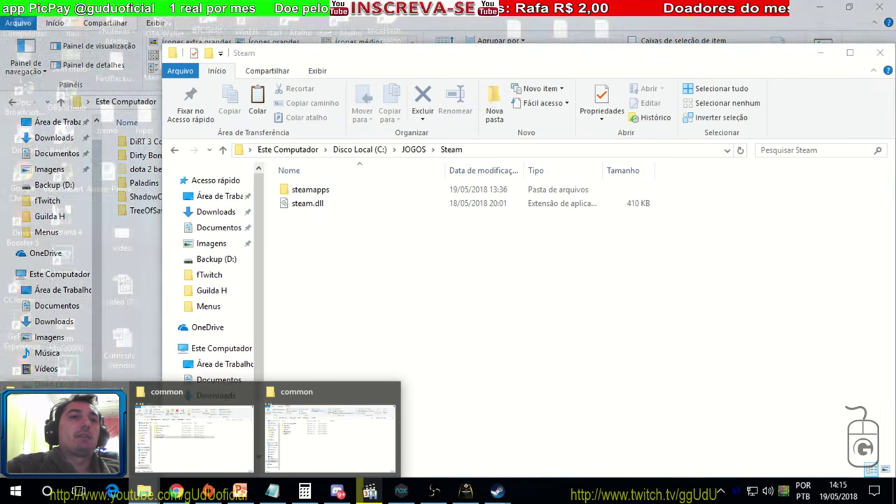
pyautogui.click(330, 437)
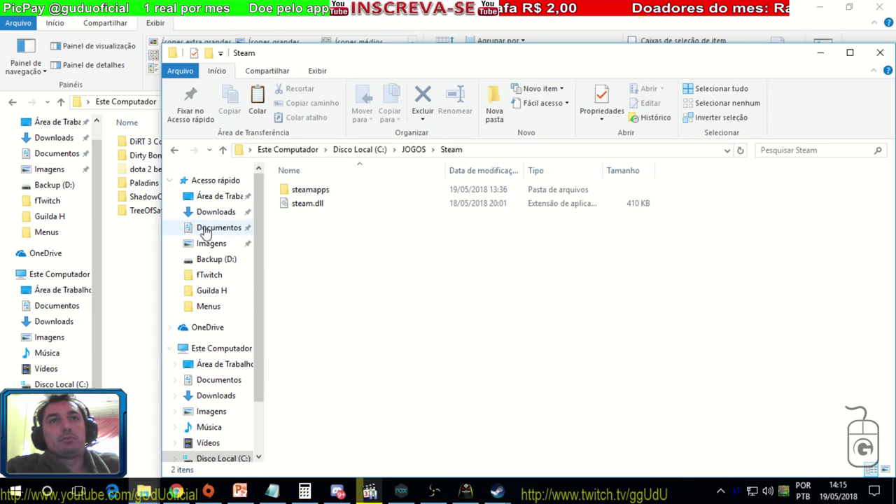
pyautogui.click(411, 150)
pyautogui.doubleClick(297, 218)
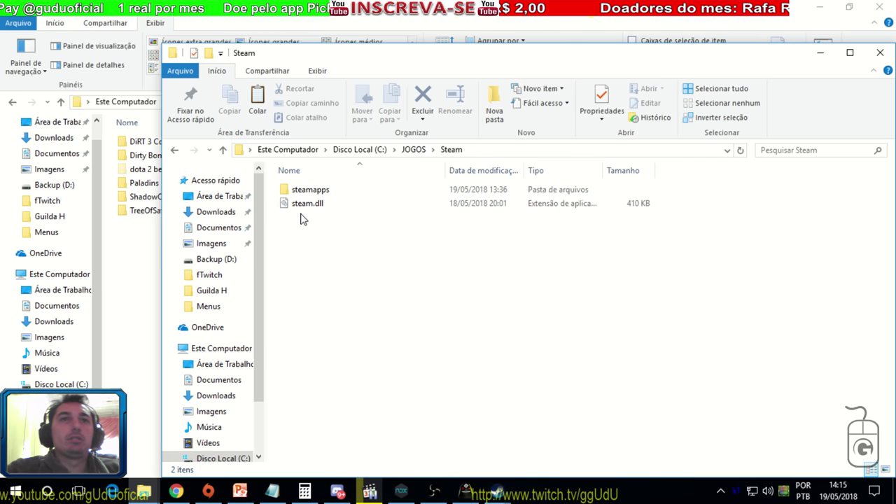
pyautogui.rightClick(348, 251)
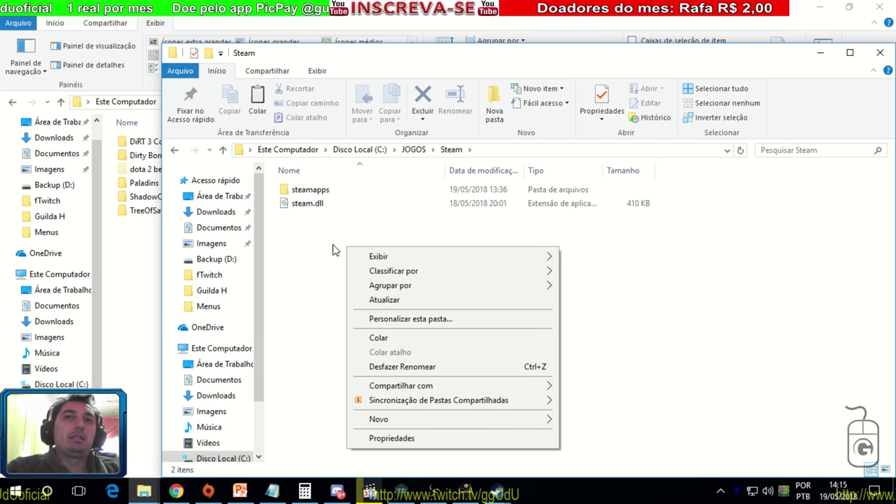
pyautogui.moveTo(392, 423)
pyautogui.click(312, 263)
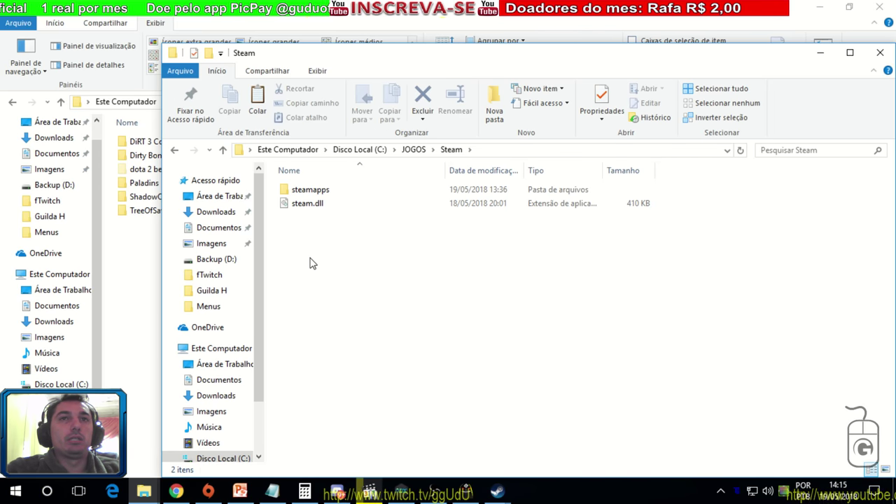
# Step: Look inside the ShadowOfWar, dota 2 beta, Dirty Bomb and Paladins folders in D:\steam\steamapps\common, returning to common each time
pyautogui.doubleClick(145, 196)
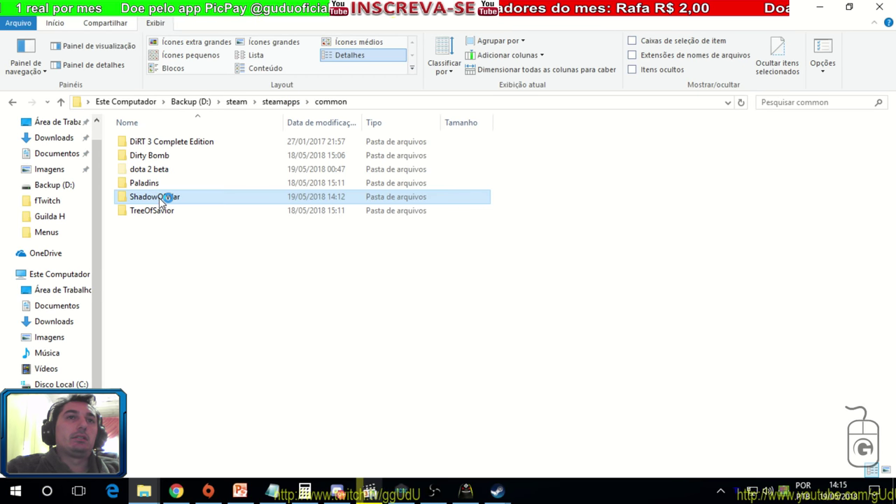
pyautogui.press('BackSpace')
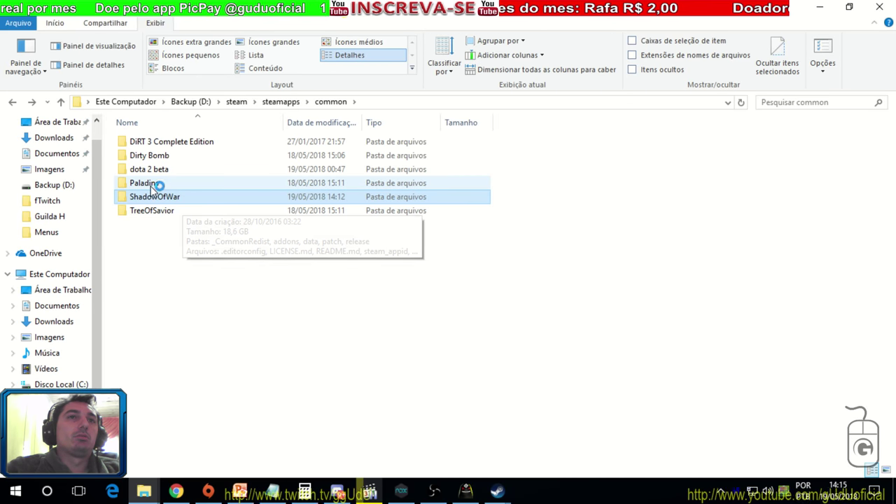
pyautogui.doubleClick(160, 173)
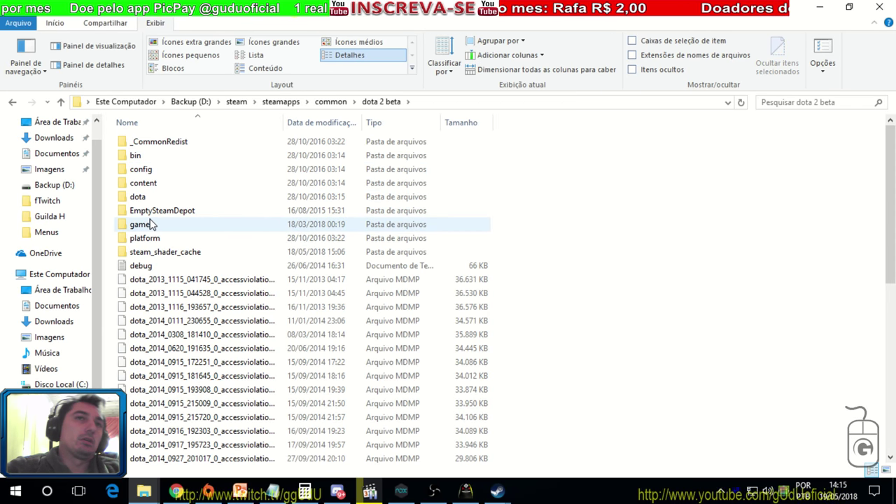
pyautogui.press('BackSpace')
pyautogui.doubleClick(168, 156)
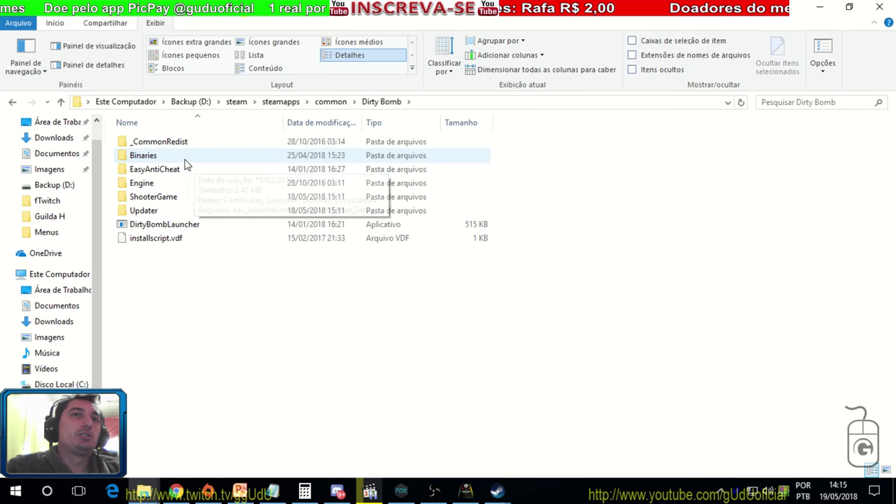
pyautogui.press('BackSpace')
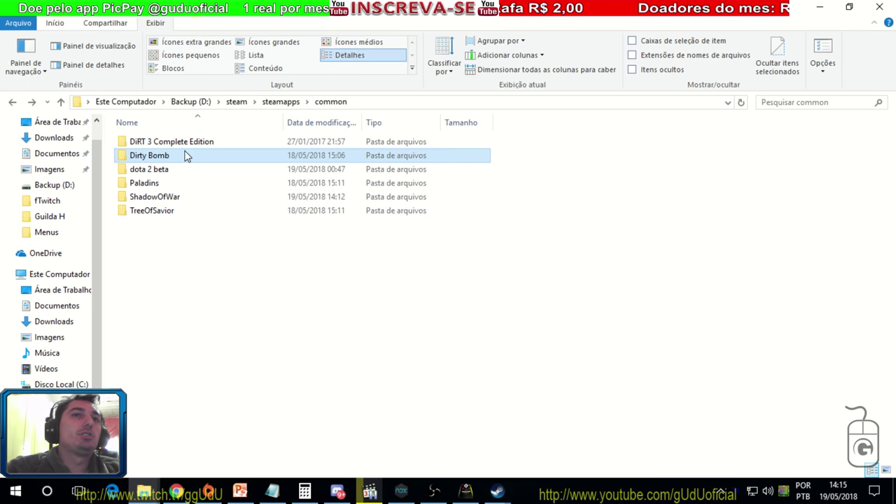
pyautogui.doubleClick(172, 183)
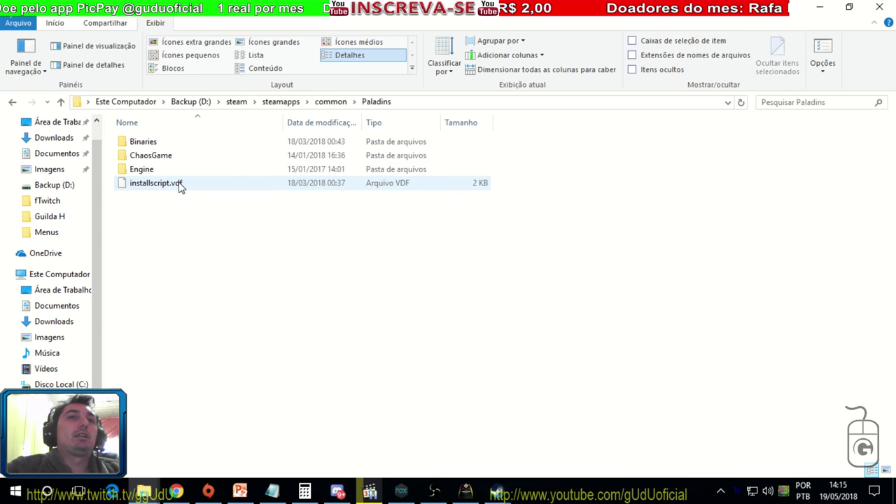
pyautogui.press('BackSpace')
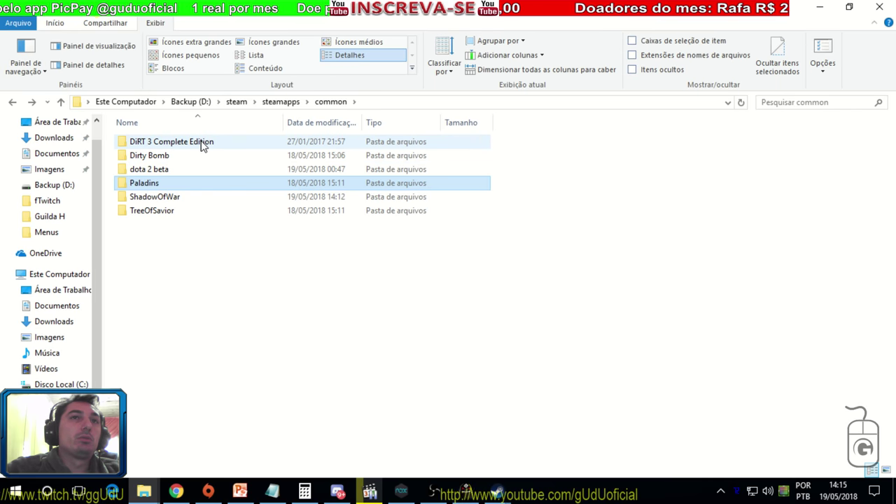
# Step: Locate the dirt3_game application inside the DiRT 3 Complete Edition folder, select it and return to the common folder
pyautogui.doubleClick(201, 143)
pyautogui.scroll(-7, 243, 206)
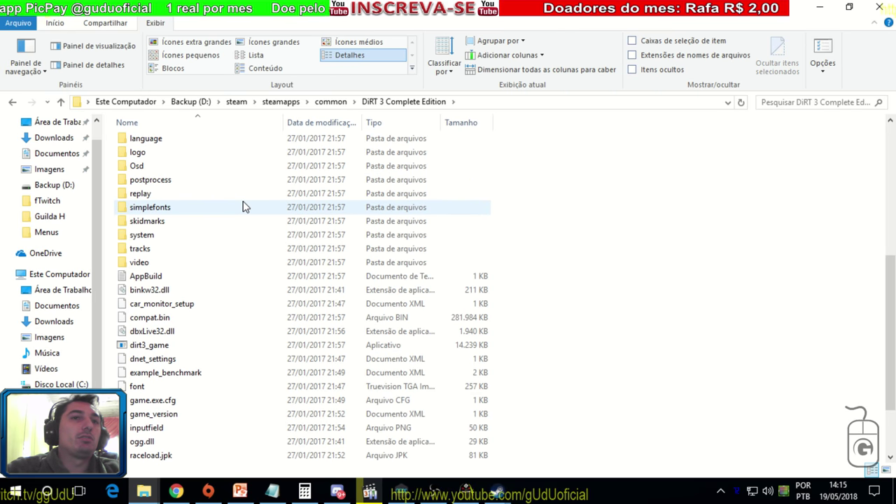
pyautogui.scroll(-2, 244, 206)
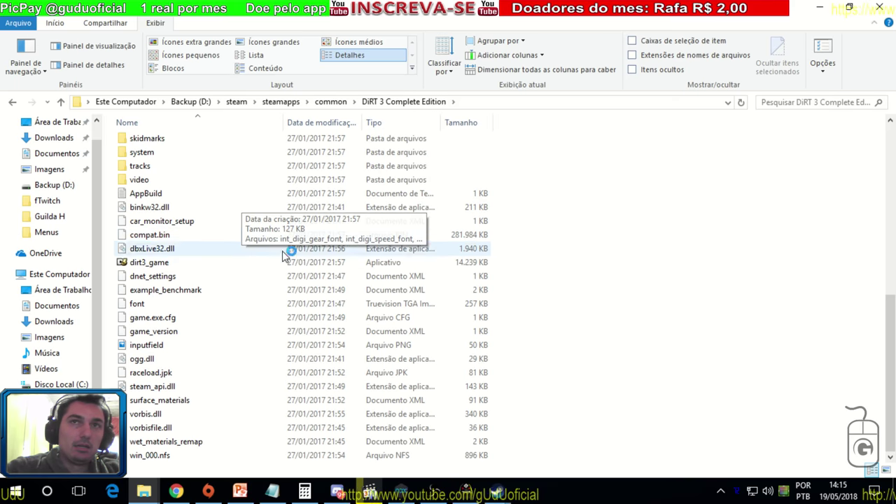
pyautogui.doubleClick(150, 262)
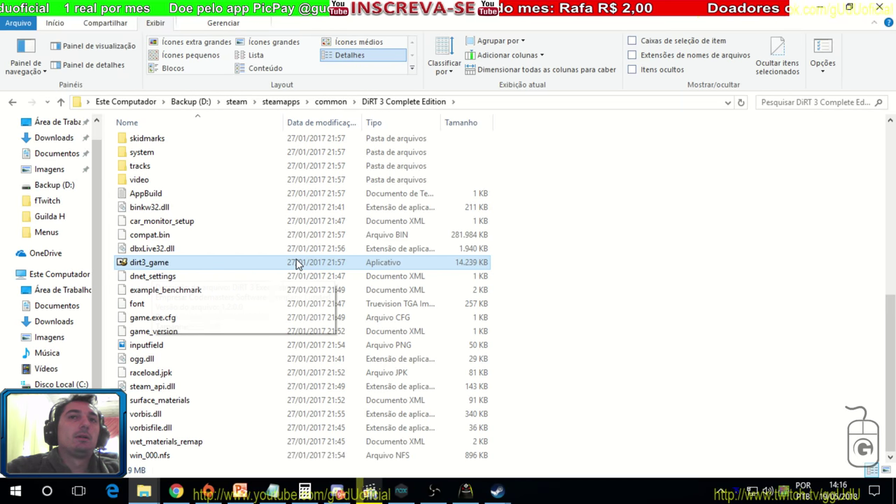
pyautogui.scroll(10, 296, 261)
pyautogui.press('BackSpace')
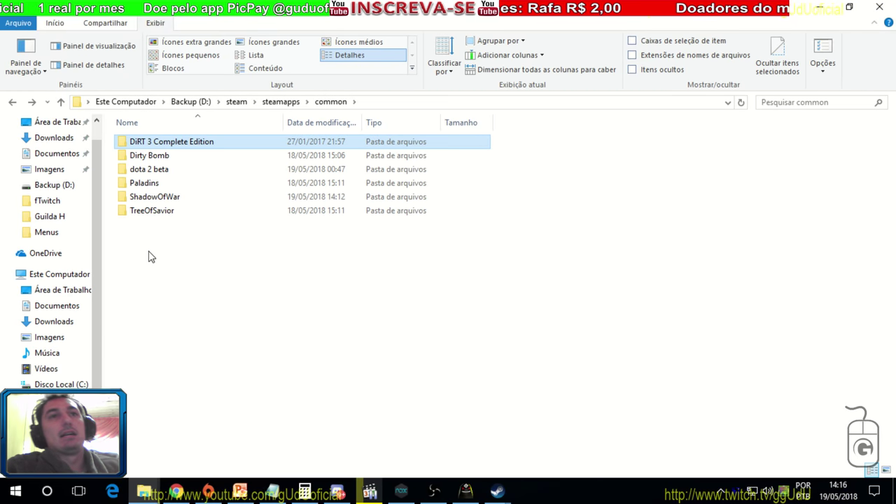
# Step: Search the dota 2 beta folder for .exe, select the dota2 application in game\bin\win64 and return to the common folder
pyautogui.moveTo(147, 494)
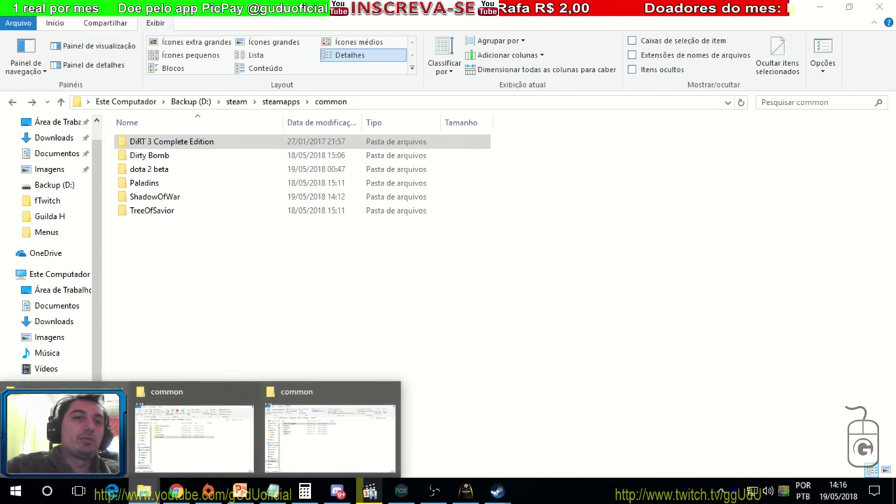
pyautogui.click(198, 430)
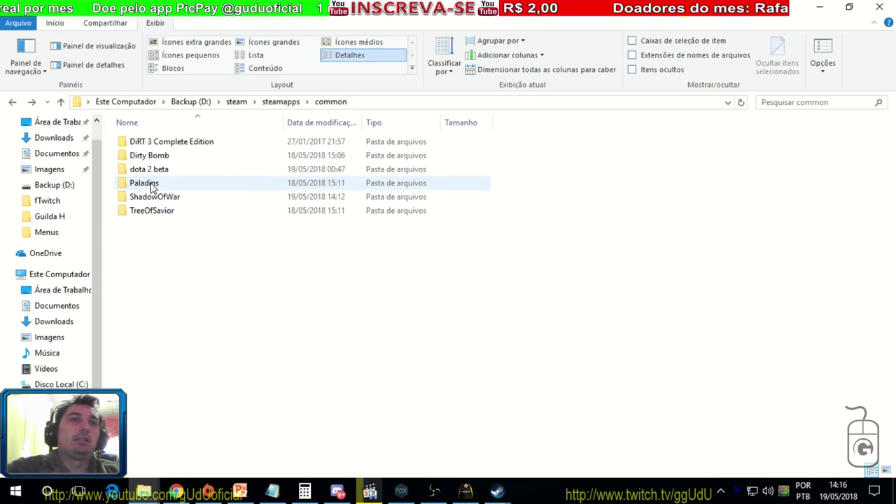
pyautogui.doubleClick(159, 170)
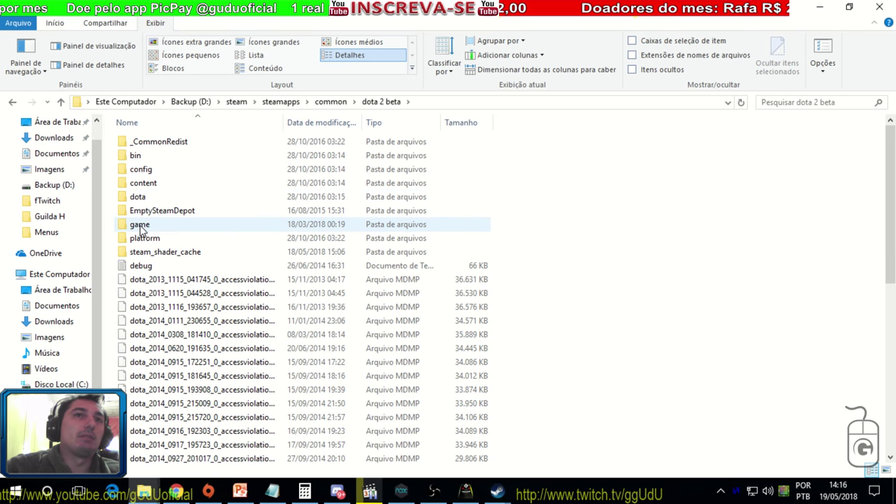
pyautogui.click(778, 102)
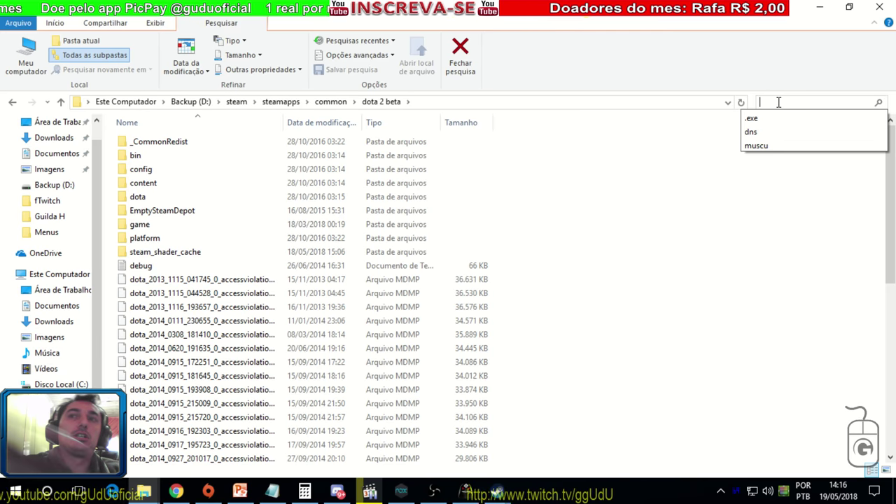
pyautogui.click(770, 118)
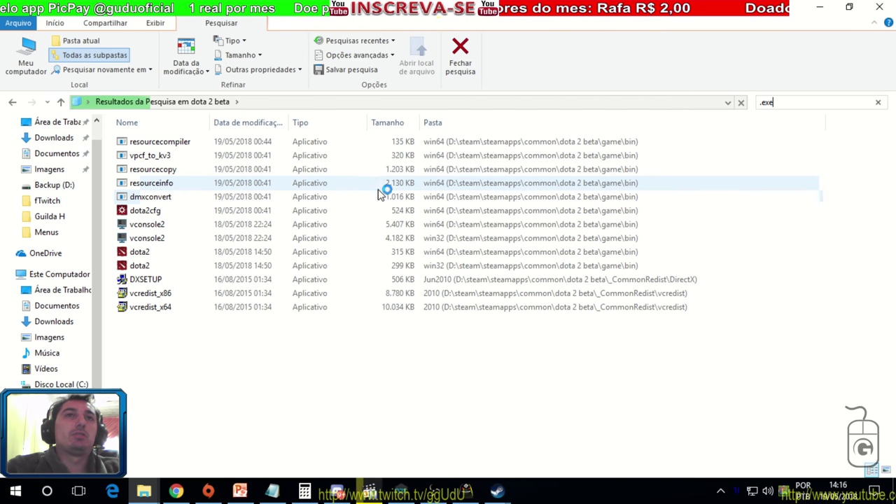
pyautogui.click(154, 23)
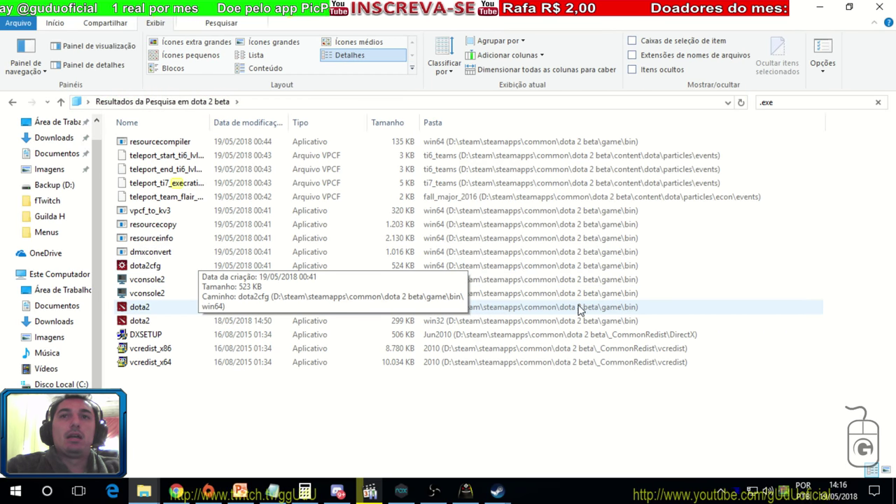
pyautogui.click(135, 305)
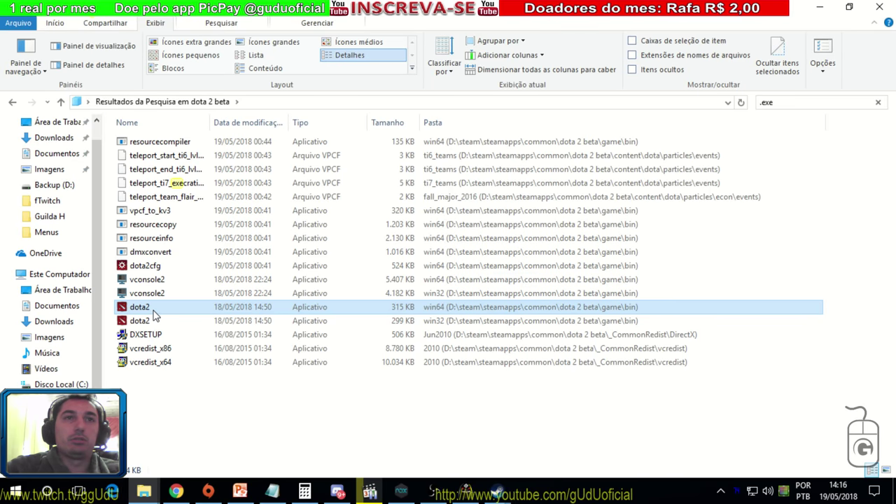
pyautogui.click(12, 102)
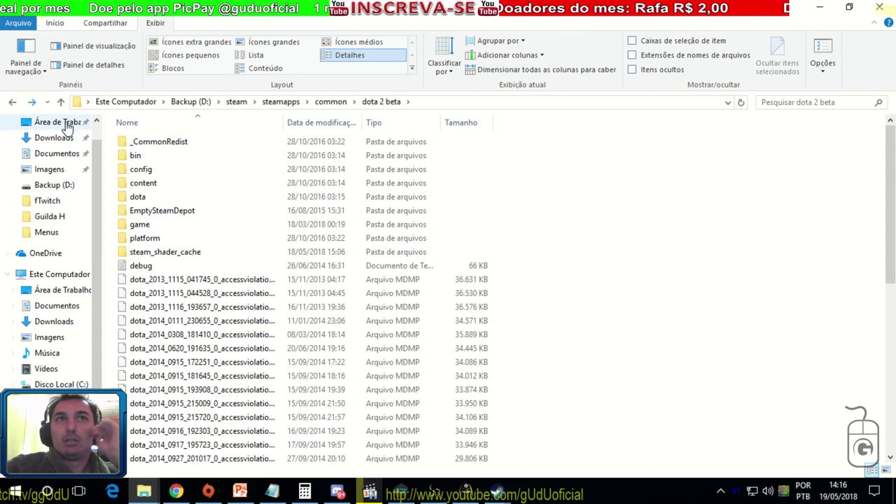
pyautogui.click(331, 102)
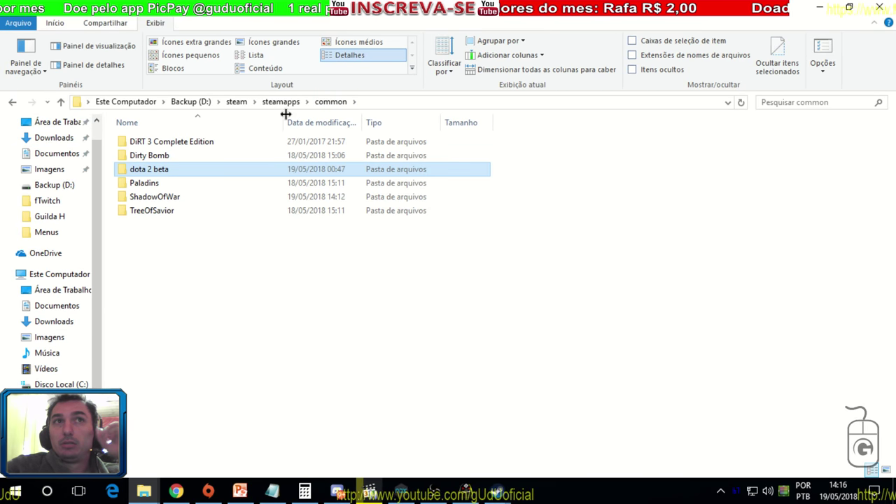
# Step: Search the Dirty Bomb folder for .exe, show the results as details, select DirtyBombLauncher and return to the common folder
pyautogui.doubleClick(176, 156)
pyautogui.click(778, 102)
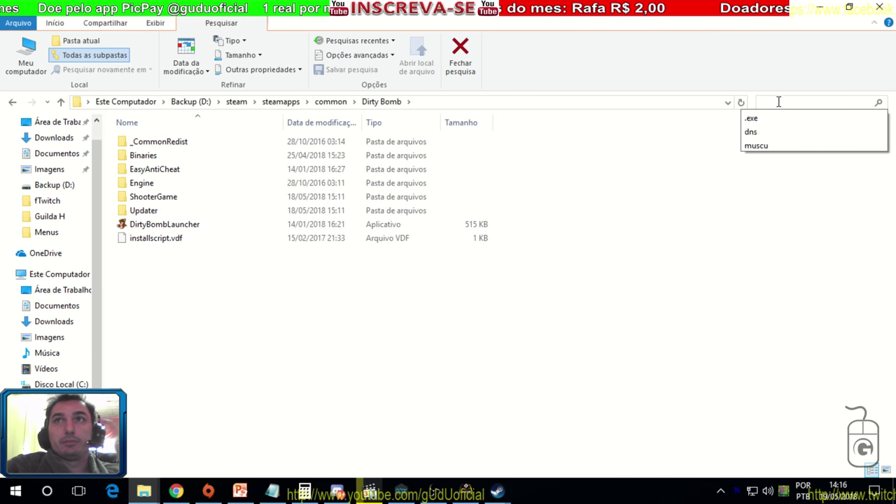
pyautogui.click(766, 119)
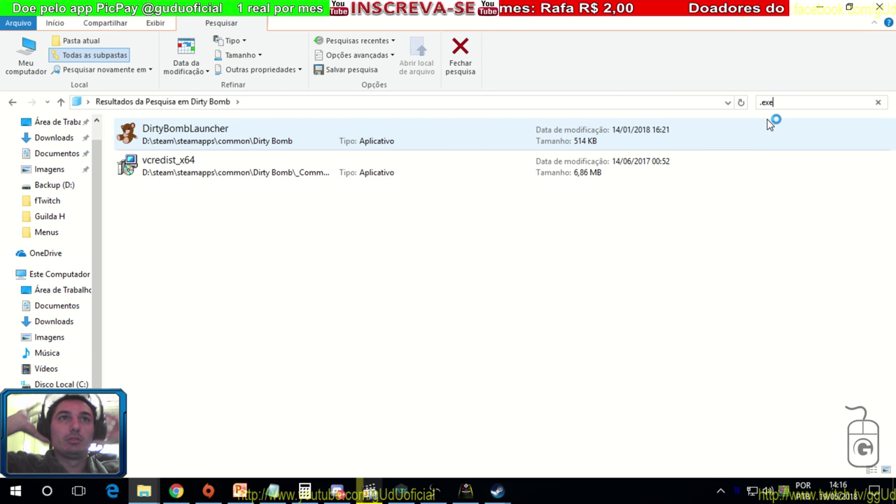
pyautogui.click(157, 24)
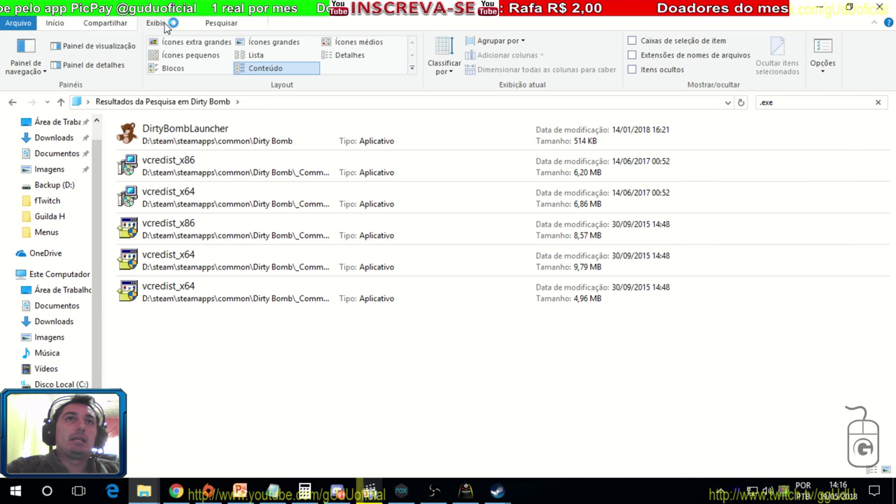
pyautogui.click(357, 56)
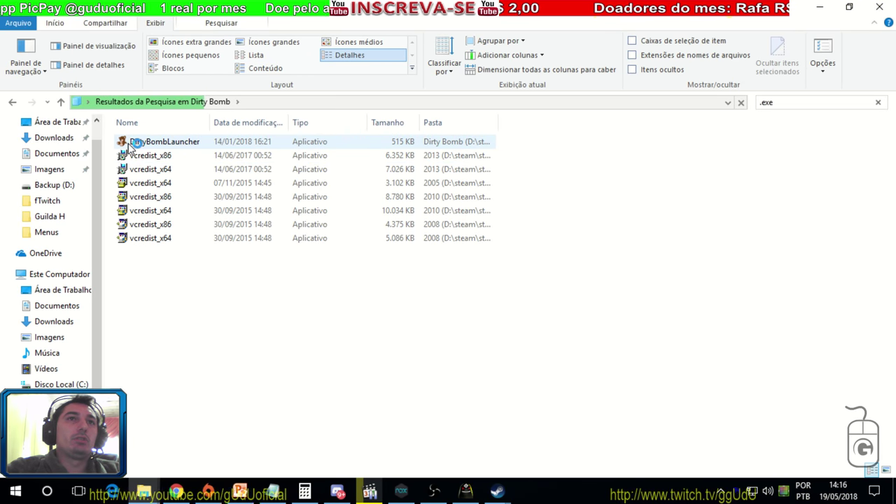
pyautogui.click(192, 143)
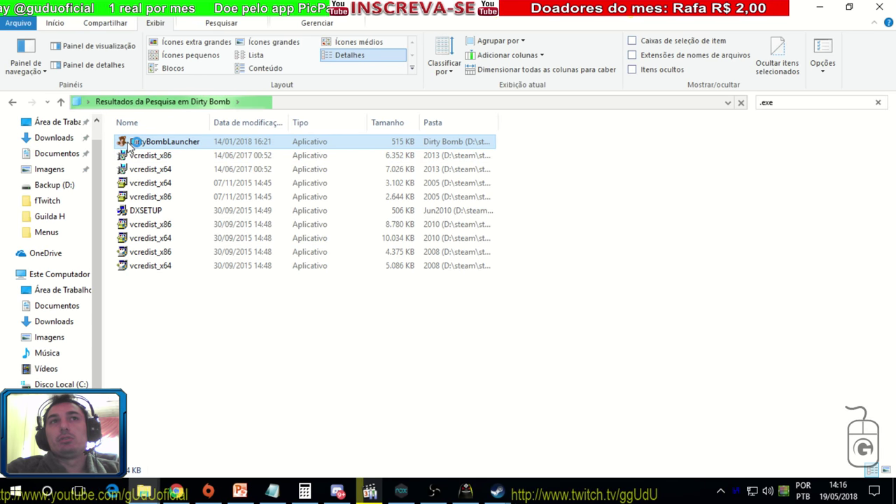
pyautogui.press('BackSpace')
pyautogui.press('BackSpace')
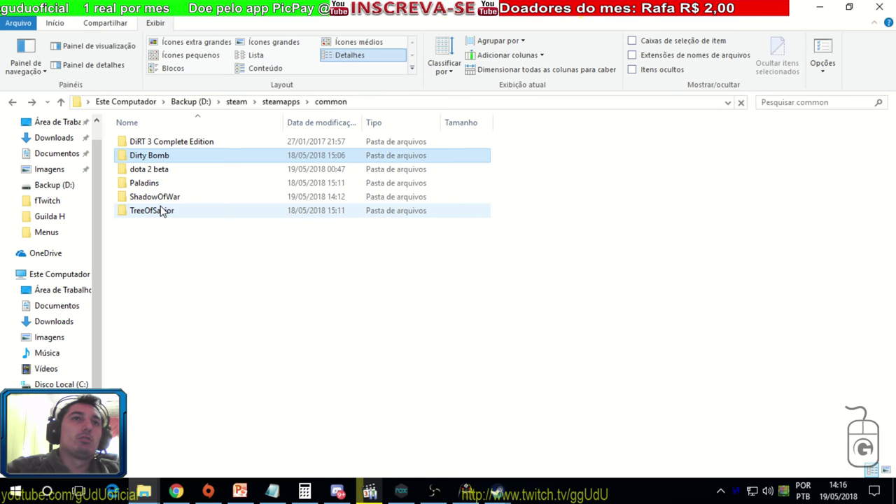
# Step: Search the Paladins folder for .exe and select the first Paladins application in the results
pyautogui.doubleClick(155, 184)
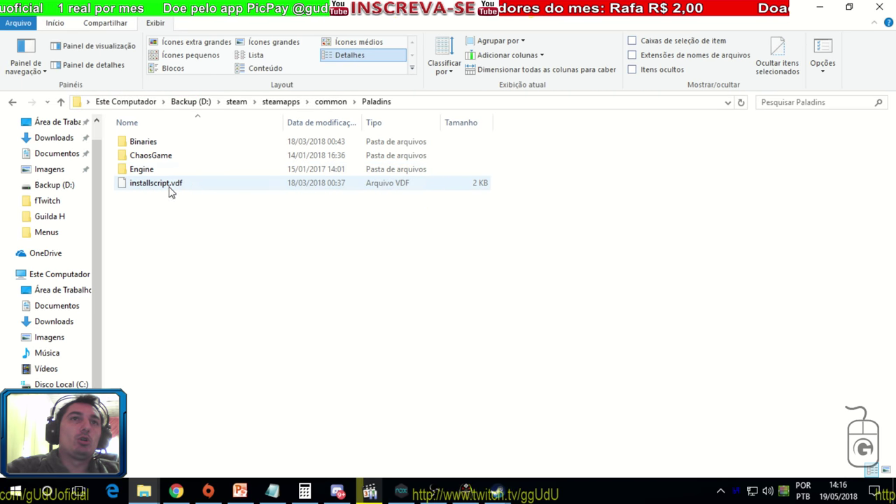
pyautogui.click(788, 103)
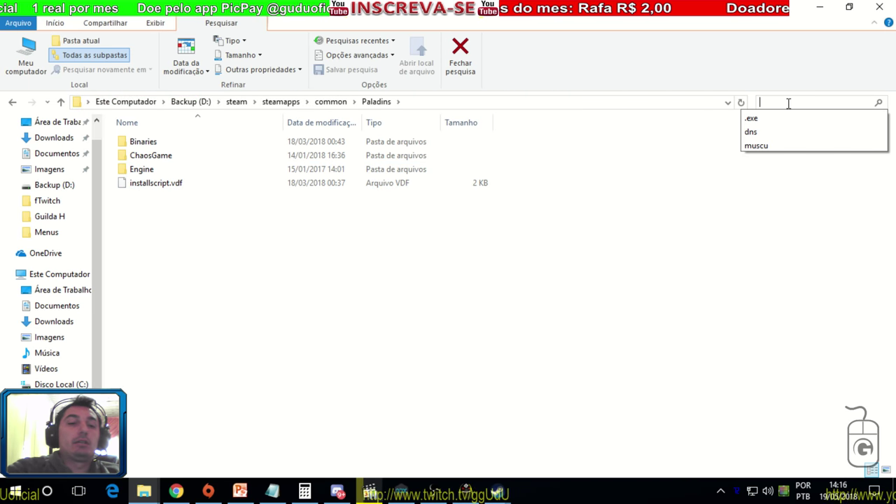
pyautogui.click(776, 120)
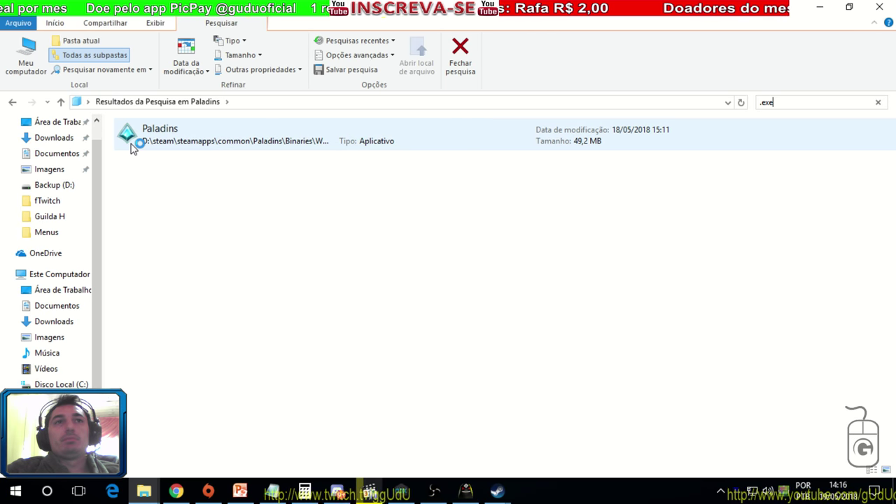
pyautogui.click(143, 147)
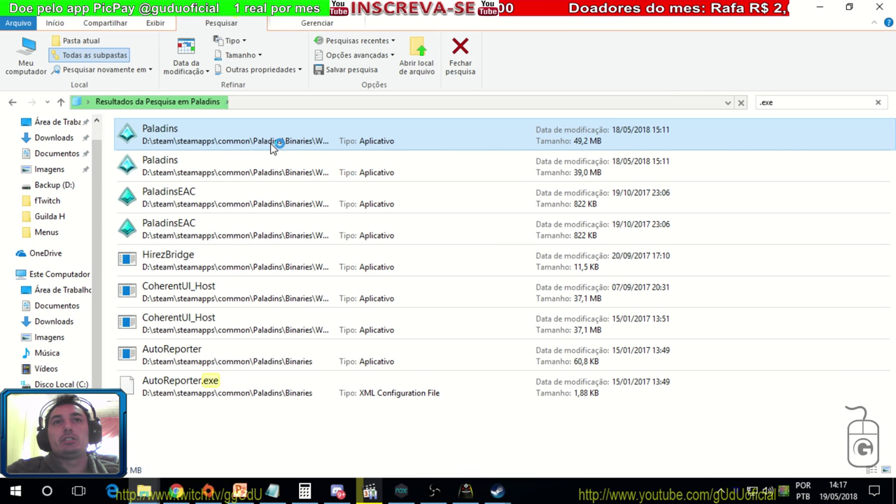
# Step: Show the Paladins search results as details, widen the folder path column and select the obs64 application
pyautogui.click(156, 23)
pyautogui.click(354, 57)
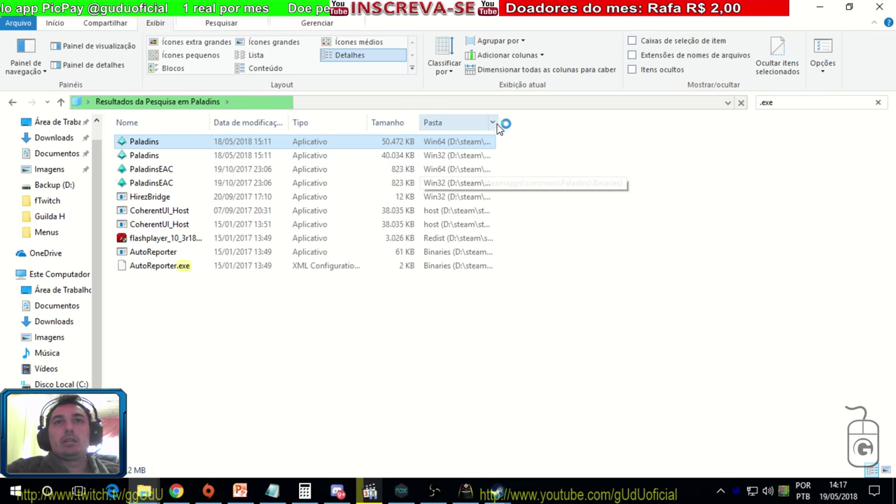
pyautogui.moveTo(495, 123); pyautogui.dragTo(742, 120)
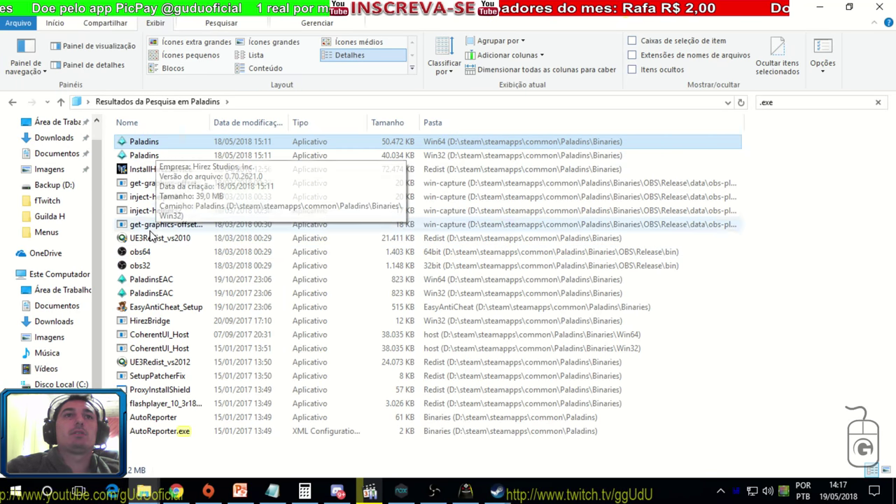
pyautogui.click(145, 253)
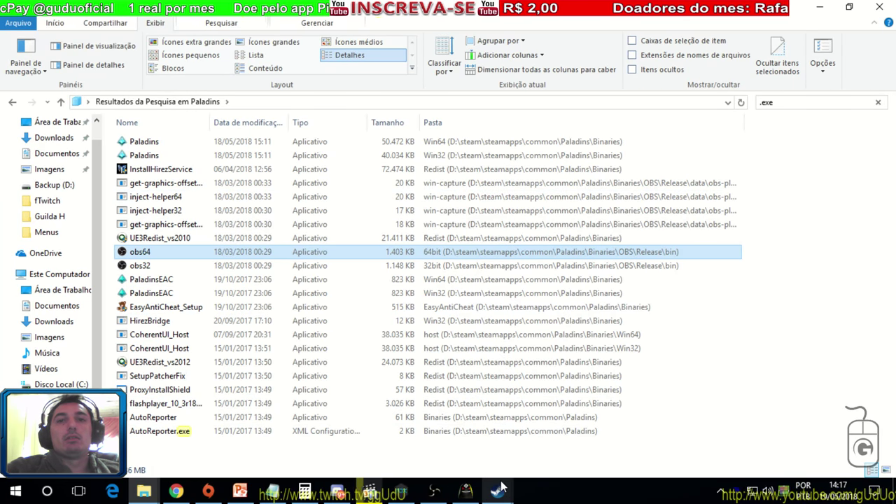
# Step: Switch to Steam, close the Definições window and bring up the Middle-earth: Shadow of War installation window
pyautogui.moveTo(500, 494)
pyautogui.click(677, 432)
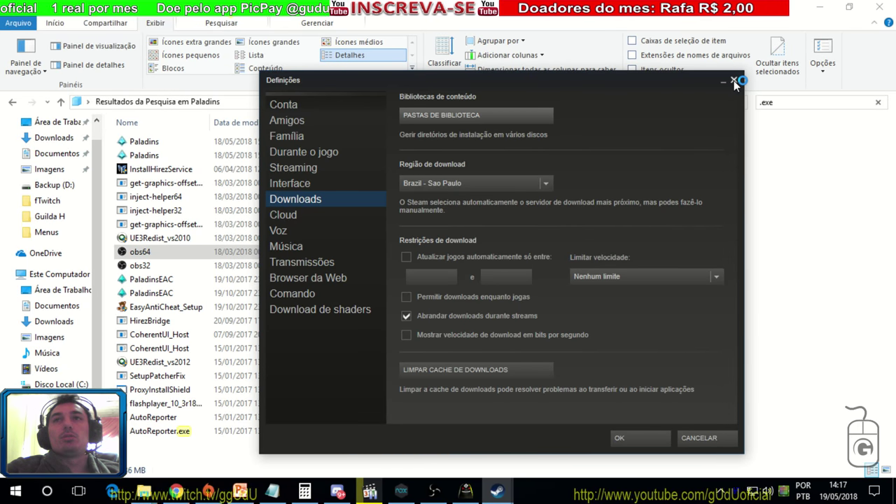
pyautogui.click(619, 437)
pyautogui.moveTo(497, 493)
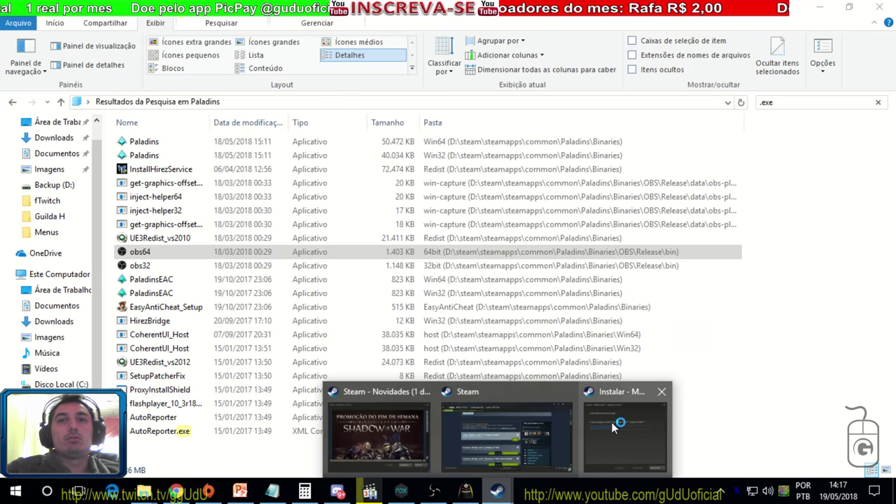
pyautogui.click(614, 420)
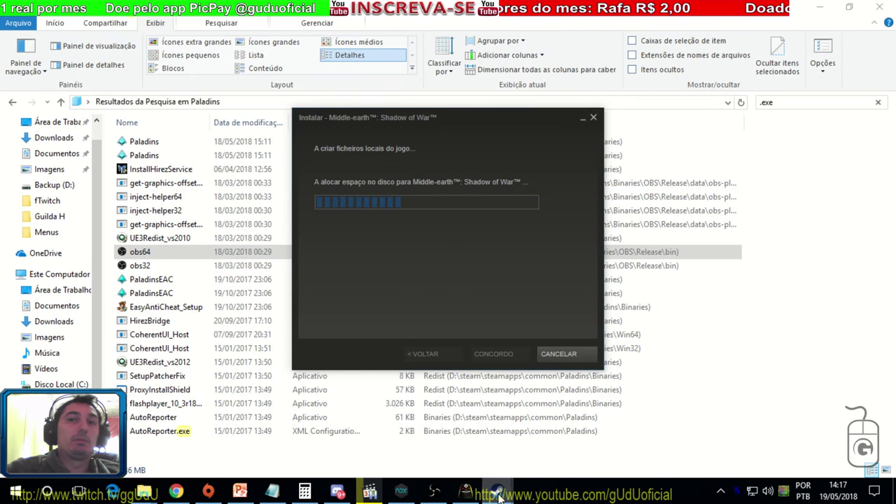
# Step: Bring up the Steam store window and examine the play and purchase options for Middle-earth: Shadow of War
pyautogui.moveTo(497, 493)
pyautogui.click(686, 434)
pyautogui.click(503, 257)
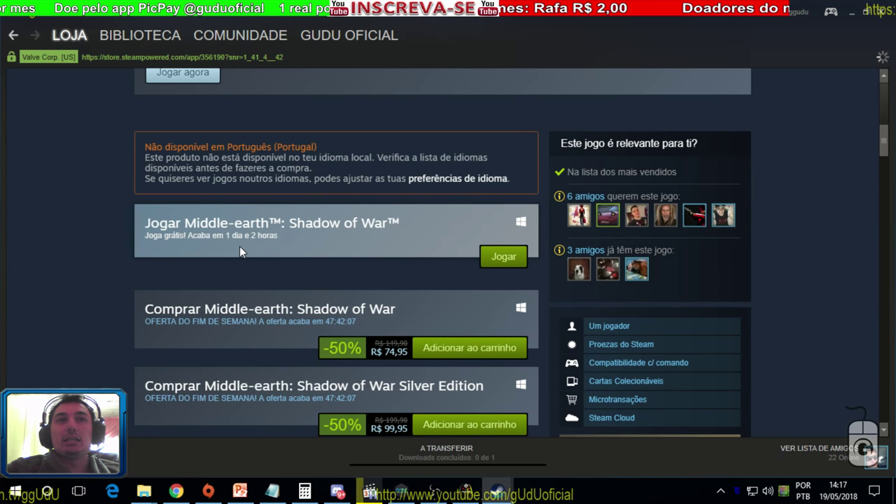
pyautogui.scroll(-3, 101, 245)
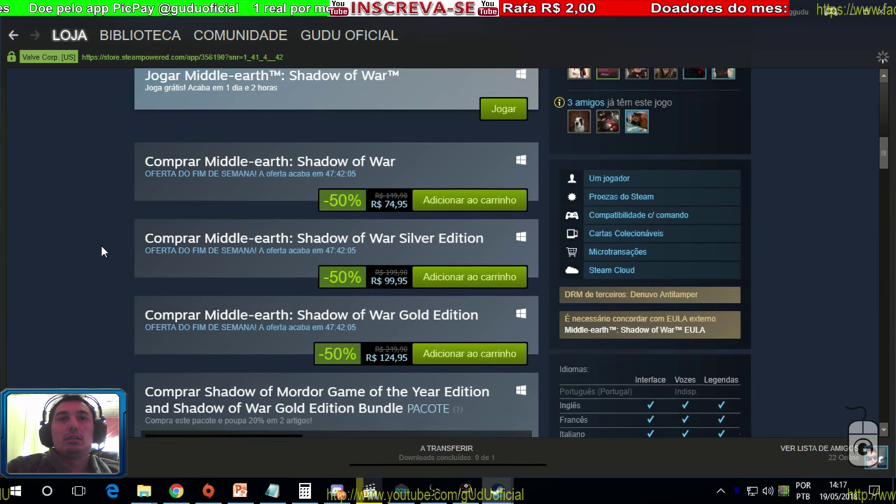
pyautogui.scroll(3, 101, 245)
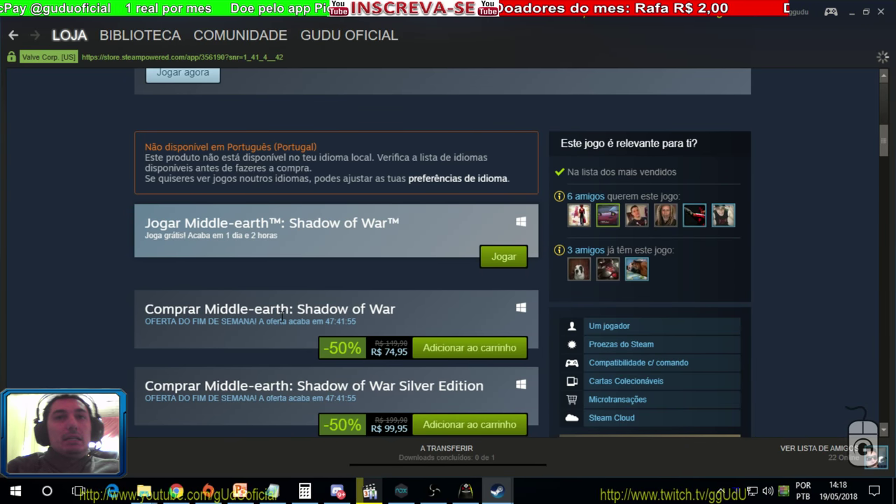
pyautogui.scroll(1, 139, 242)
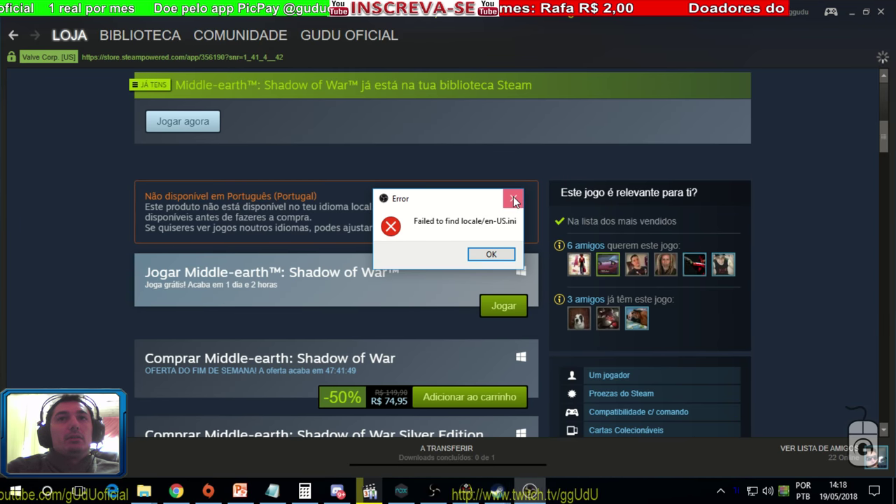
# Step: Dismiss both locale error dialogs over the store page
pyautogui.click(514, 201)
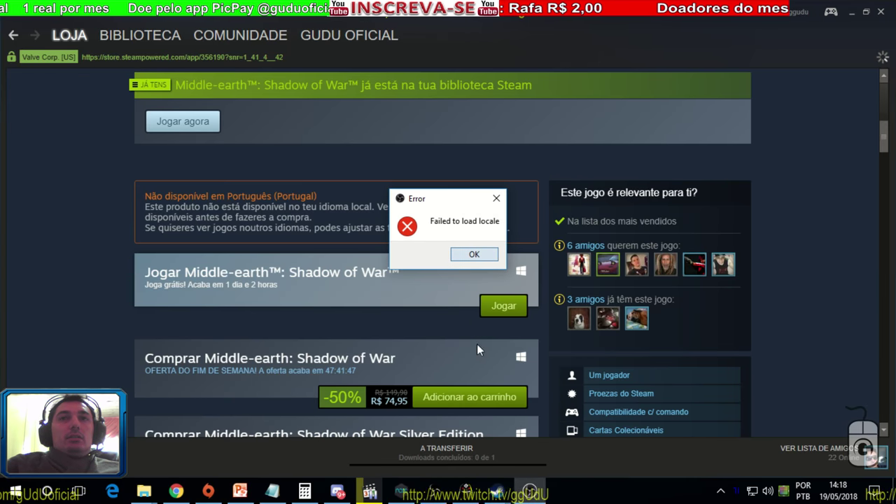
pyautogui.press('Return')
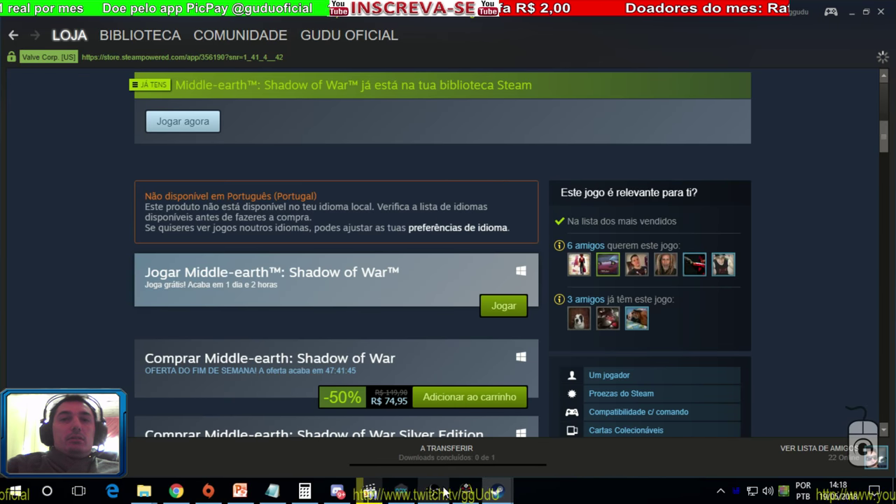
# Step: Switch to Chrome and open the YouTube channel's Creator Studio dashboard
pyautogui.moveTo(444, 492)
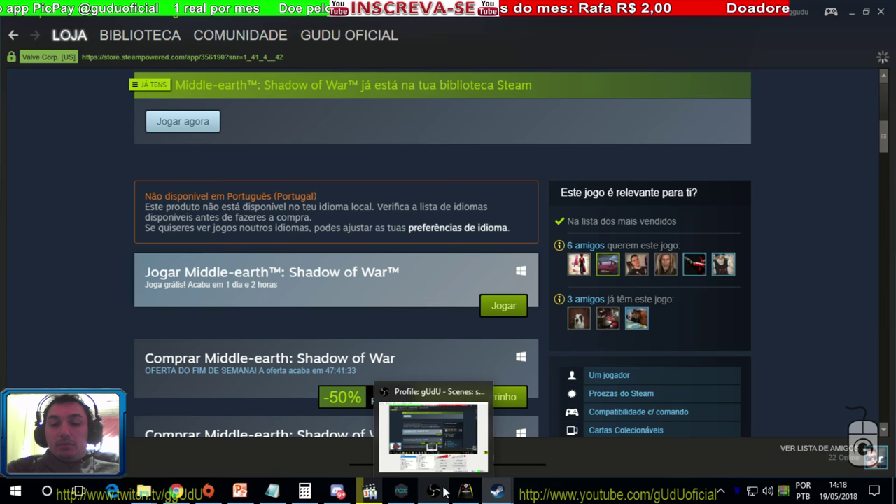
pyautogui.click(181, 492)
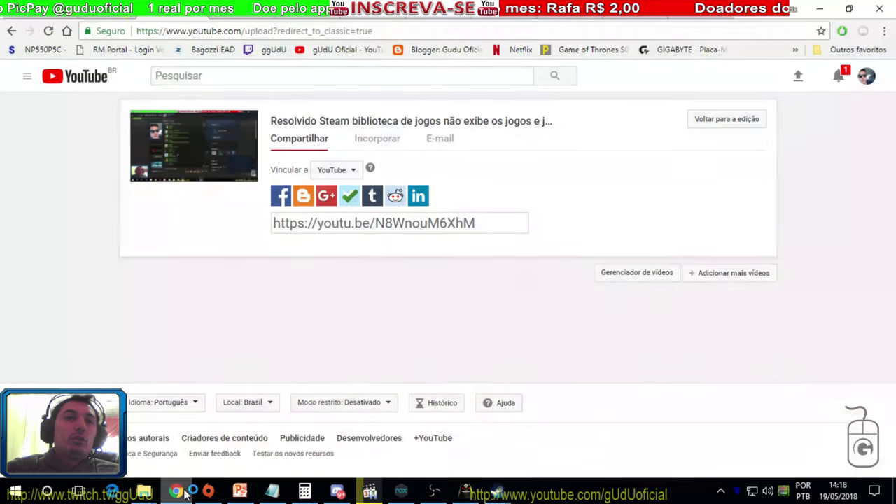
pyautogui.click(340, 49)
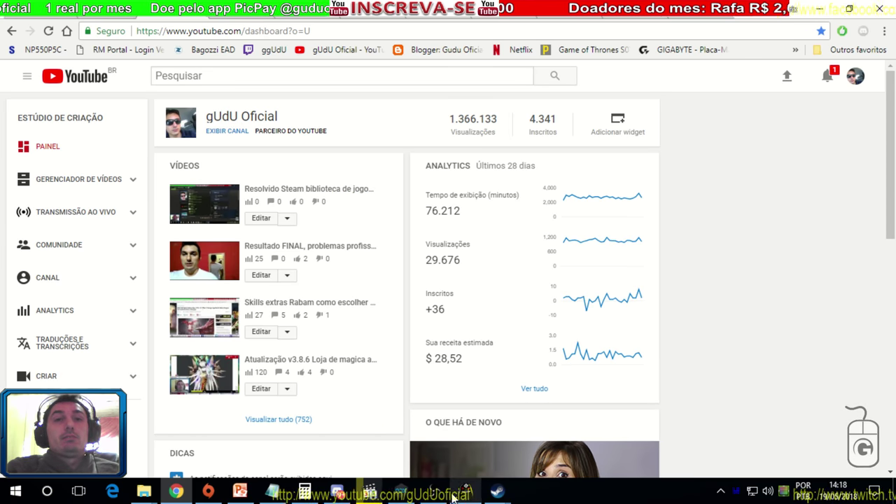
# Step: Return to Steam and close the Novidades window with the Shadow of War weekend promotion
pyautogui.moveTo(502, 495)
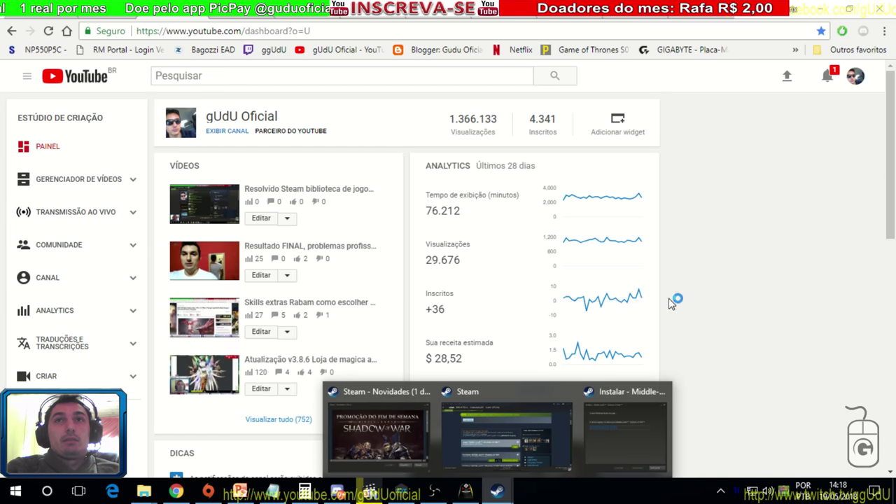
pyautogui.hotkey('alt', 'Tab')
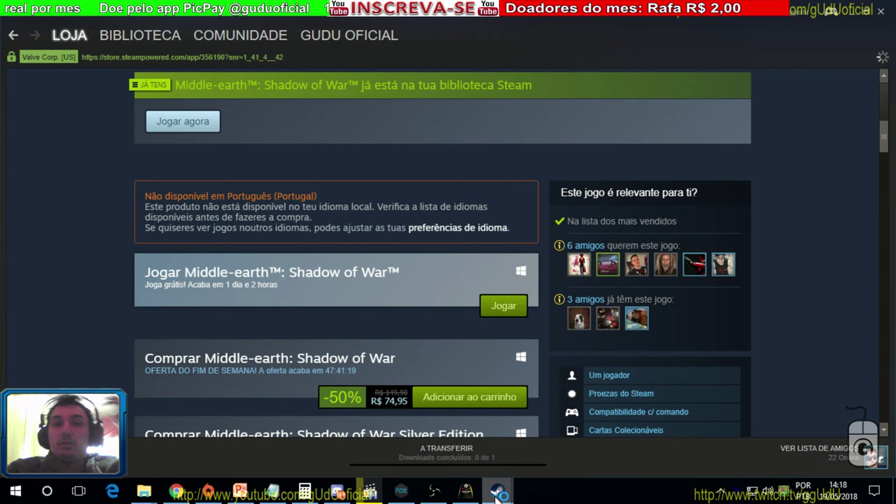
pyautogui.click(386, 409)
pyautogui.click(379, 258)
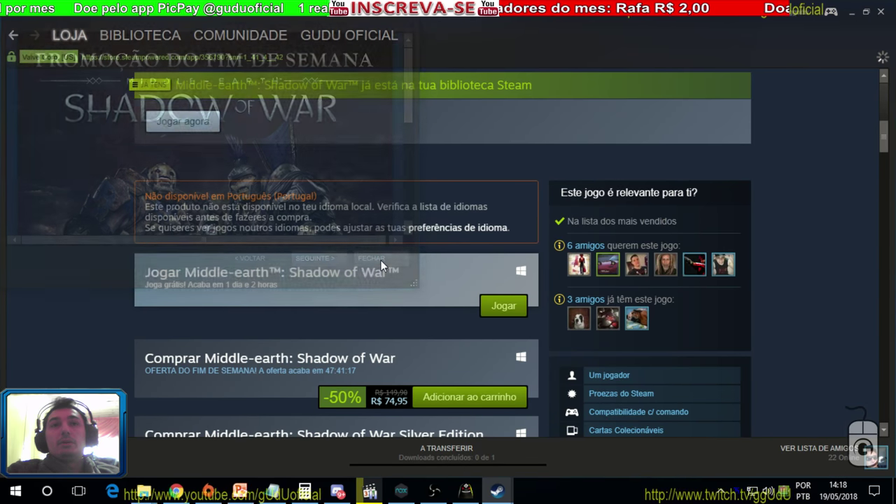